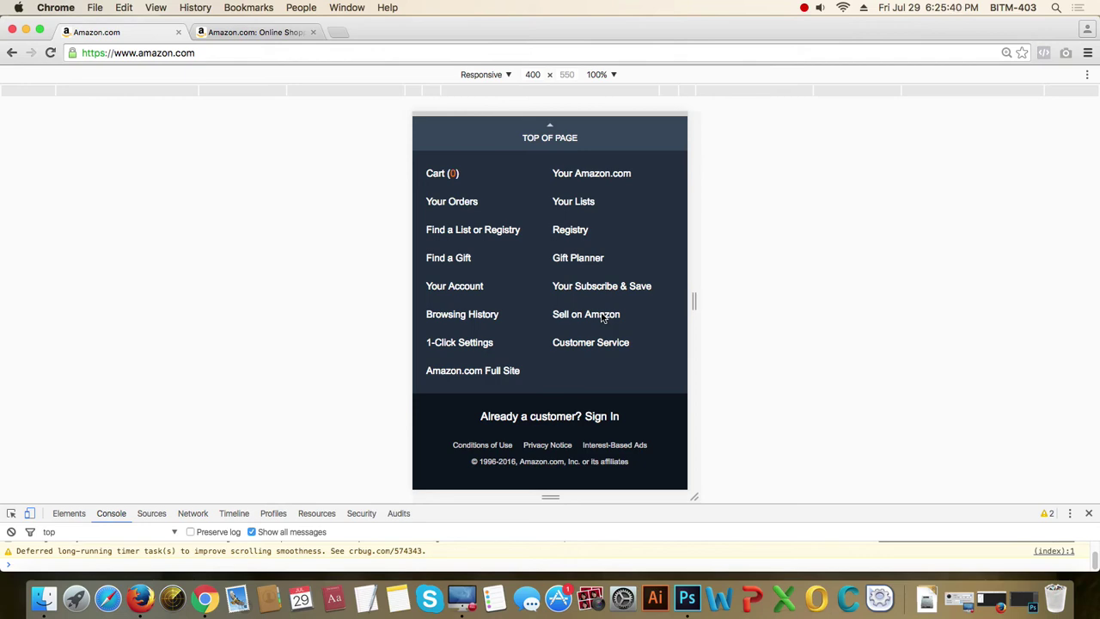
scroll(606, 314, up, 15)
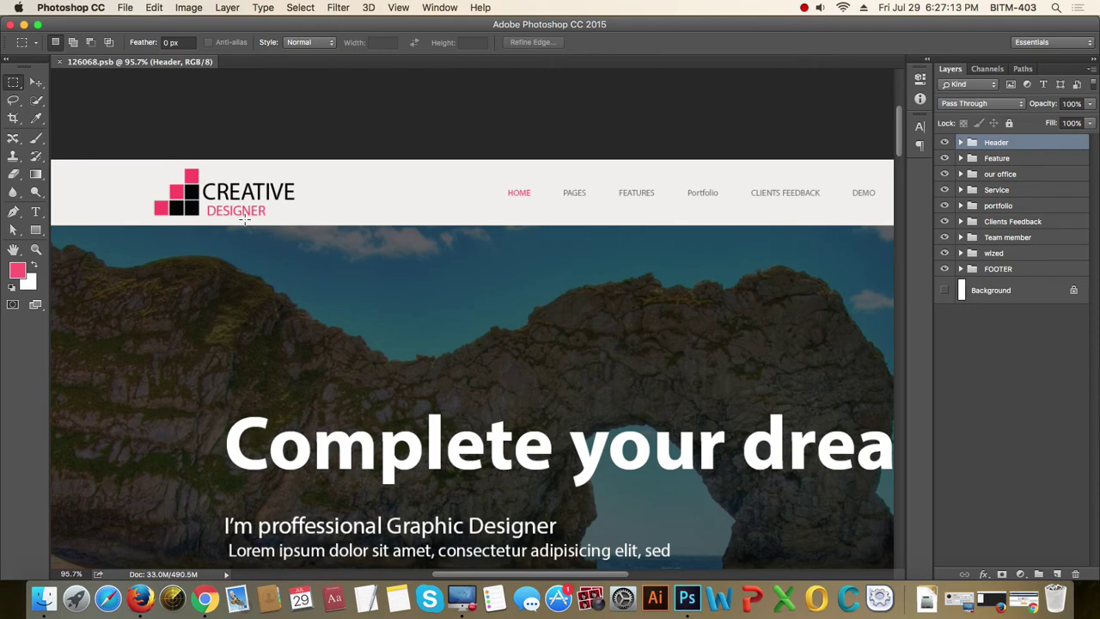
Outline the Creative Designer logo in the header with a rectangular marquee and clear the selection.
drag(181, 204, 302, 244)
drag(180, 115, 702, 303)
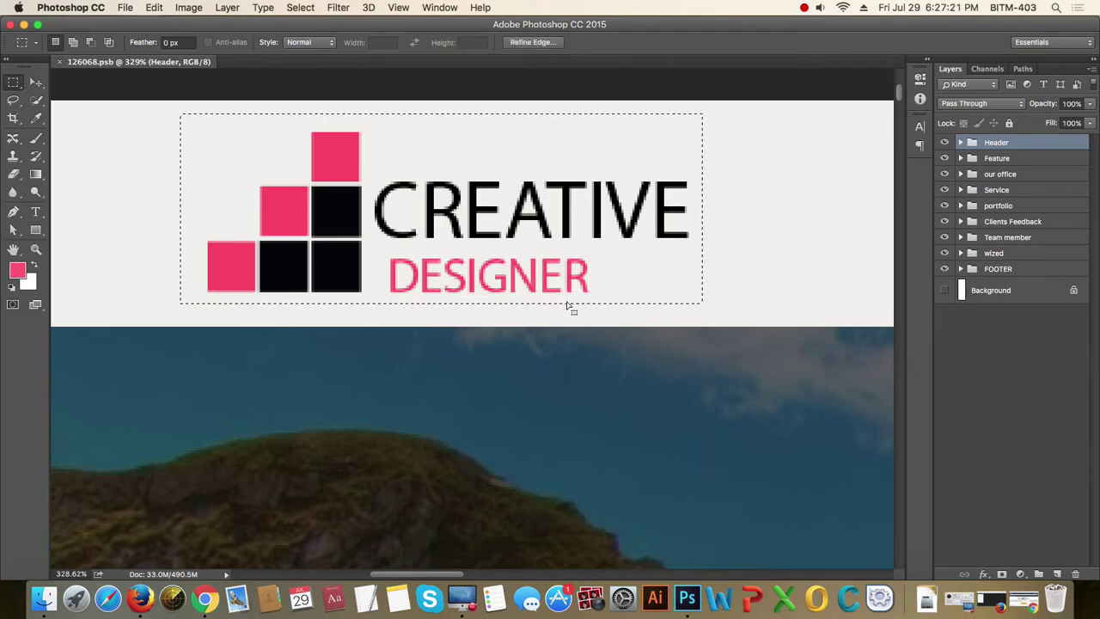
click(803, 232)
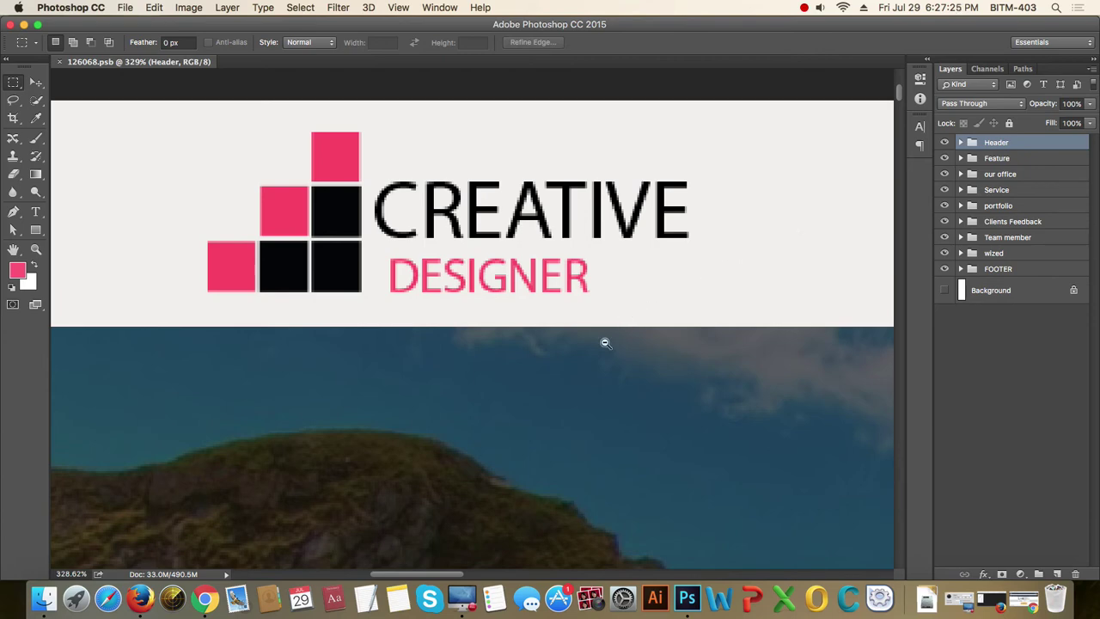
Look over the whole web page layout from the header and hero banner down to the footer and back.
scroll(604, 341, down, 5)
drag(682, 418, 545, 247)
scroll(545, 247, down, 5)
scroll(545, 247, right, 8)
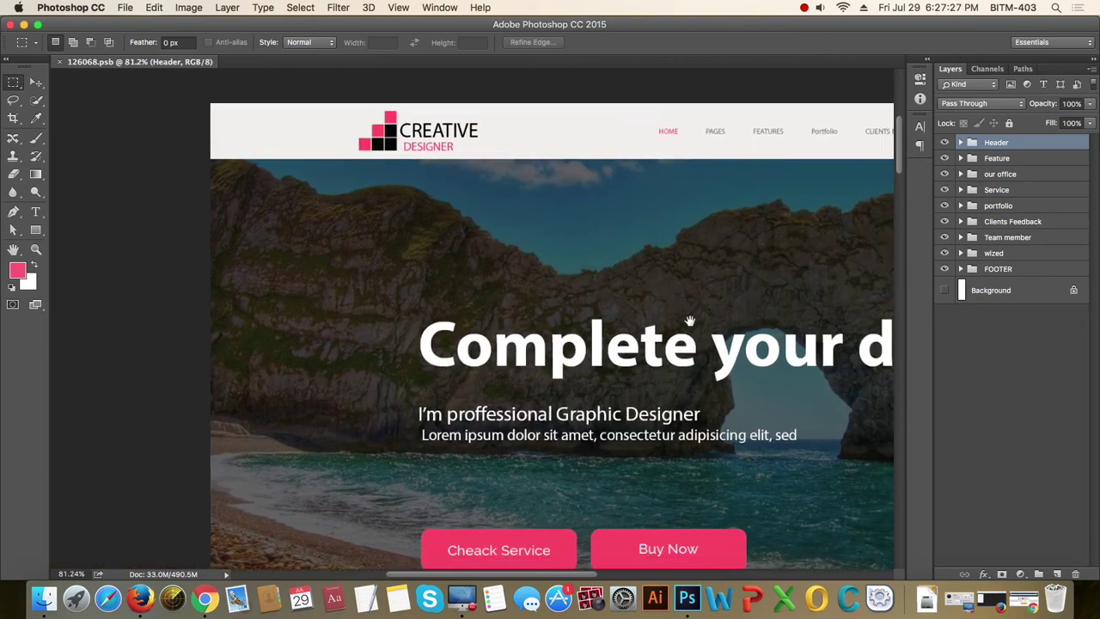
scroll(733, 379, down, 3)
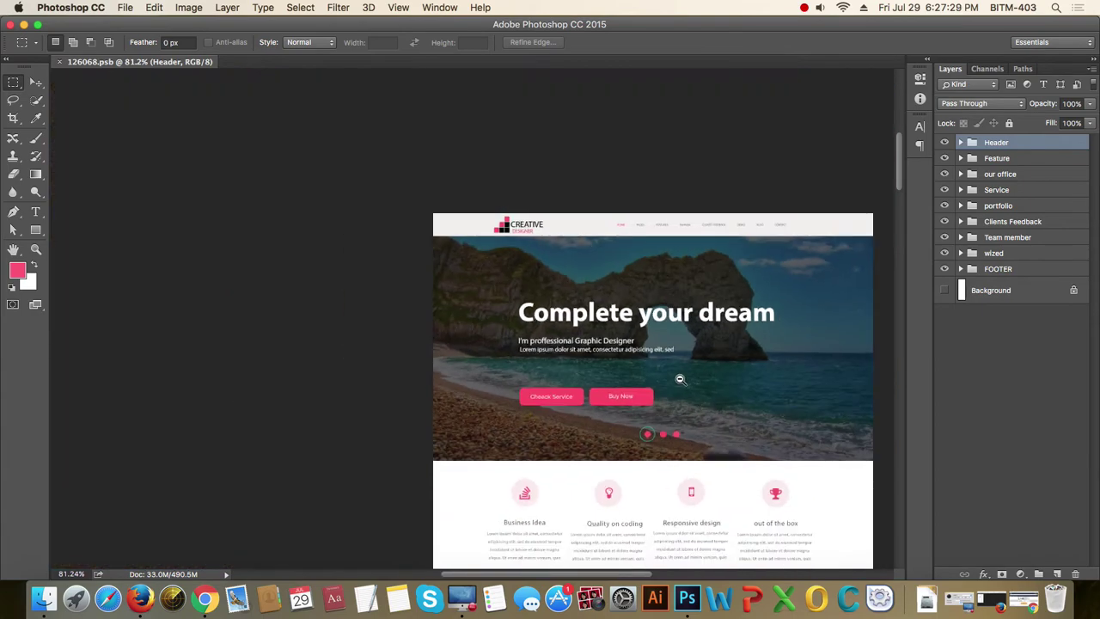
drag(793, 386, 704, 366)
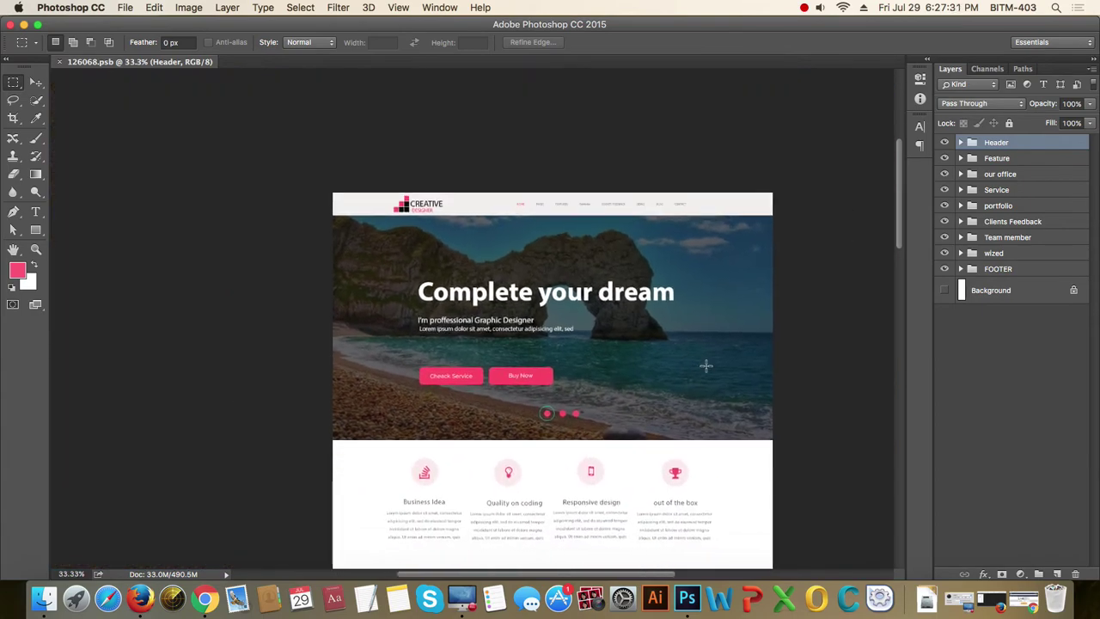
scroll(706, 366, down, 10)
scroll(709, 372, down, 15)
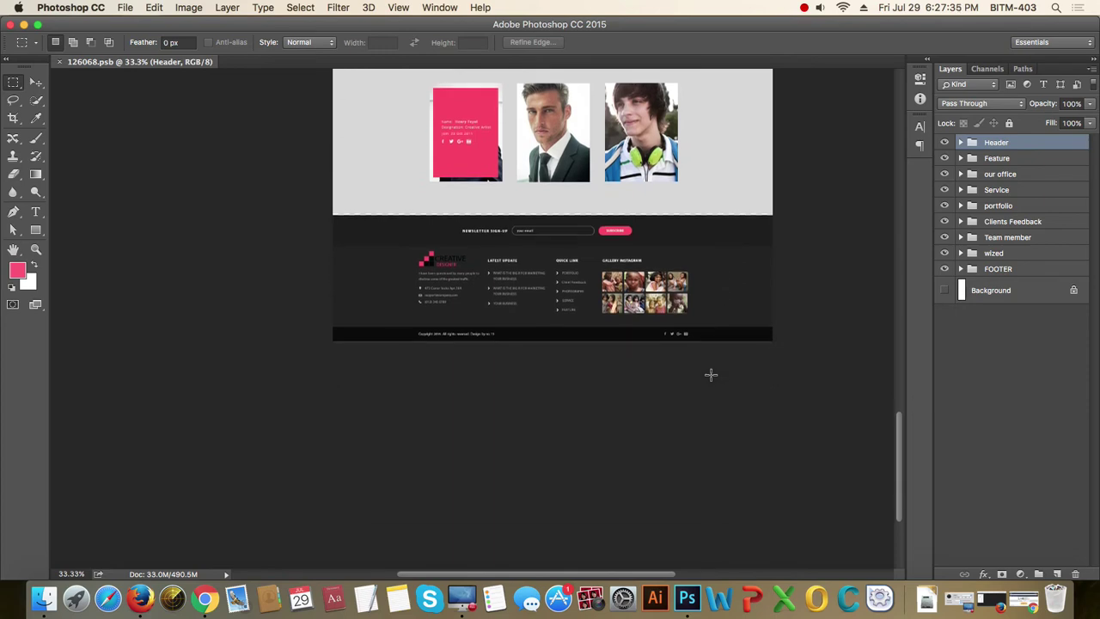
scroll(711, 374, up, 15)
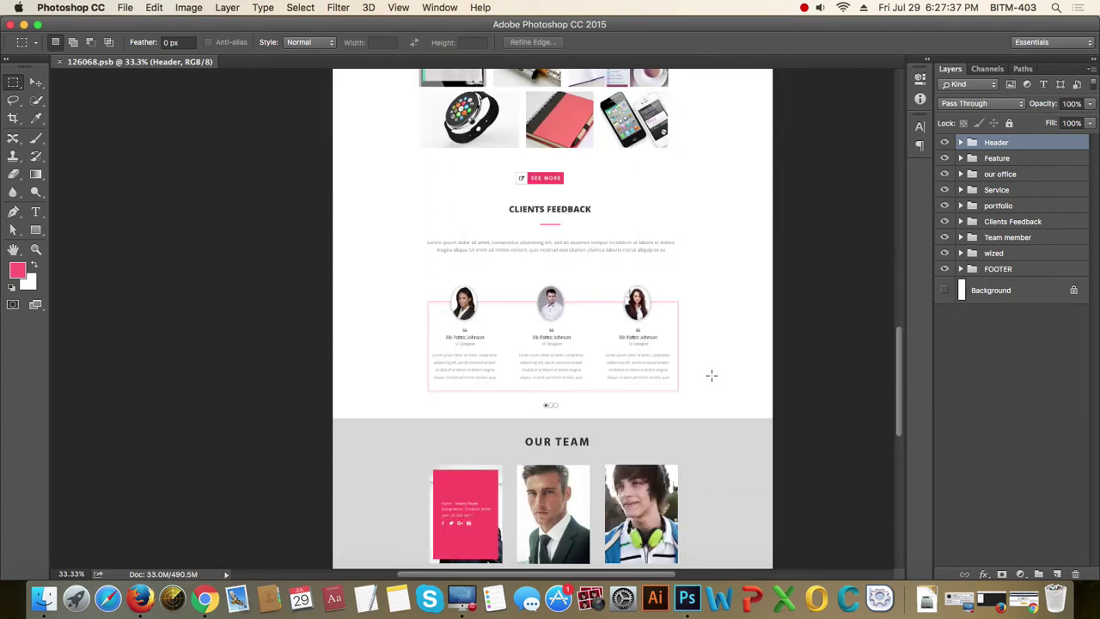
scroll(739, 378, up, 5)
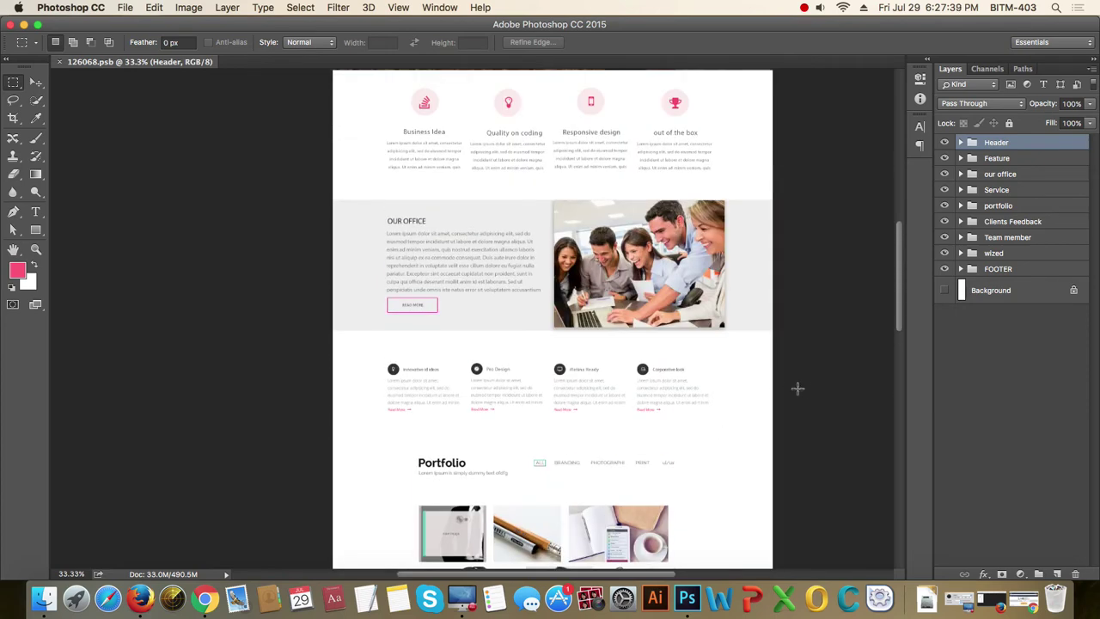
scroll(798, 387, up, 5)
scroll(807, 389, up, 3)
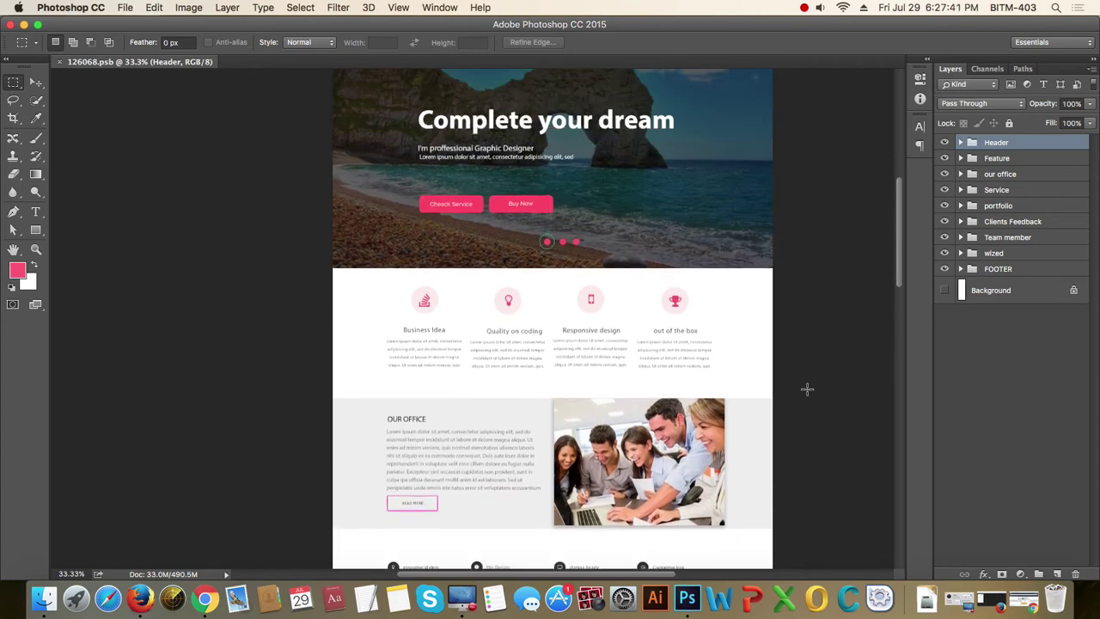
Examine the feature icons, the Our Office and service sections, and the header navigation at actual size.
scroll(808, 391, up, 3)
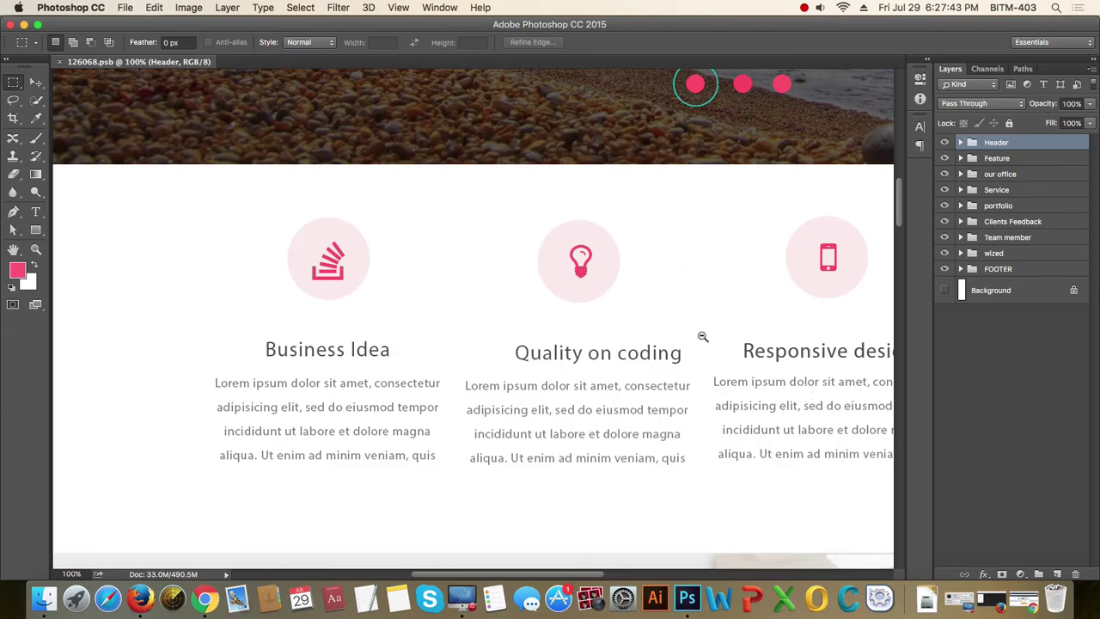
scroll(700, 339, down, 3)
drag(748, 303, 548, 277)
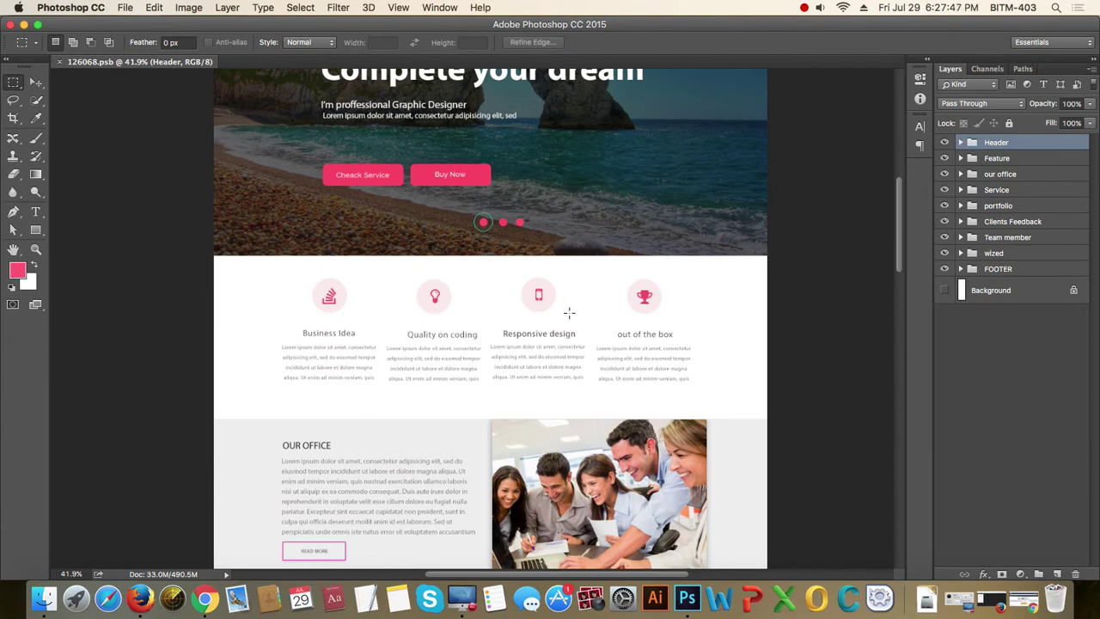
scroll(569, 312, down, 8)
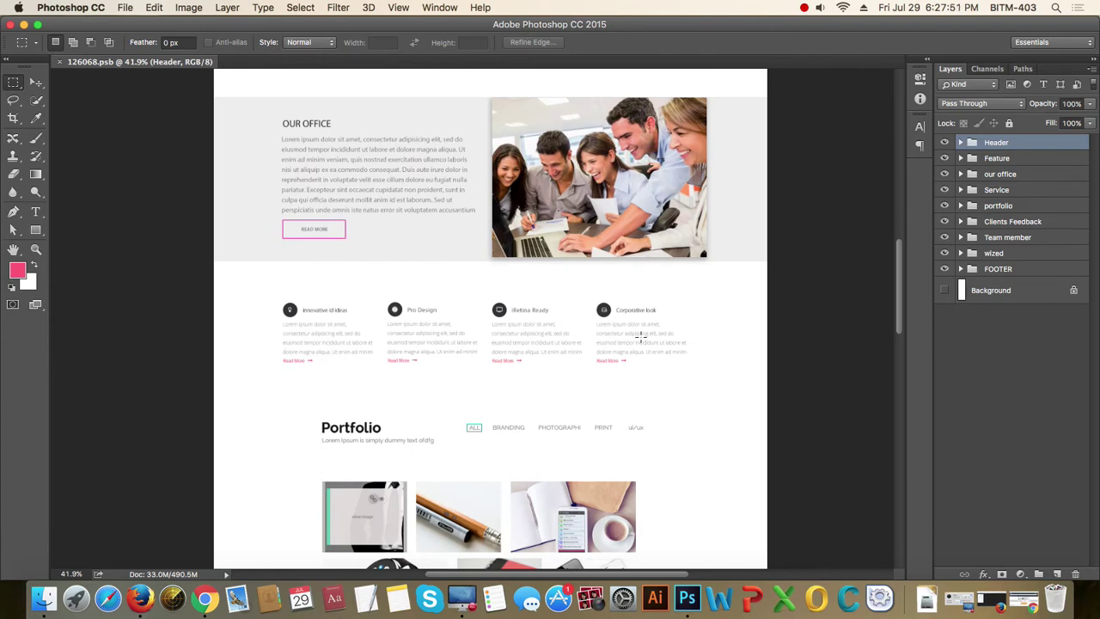
scroll(569, 313, up, 8)
scroll(641, 338, up, 8)
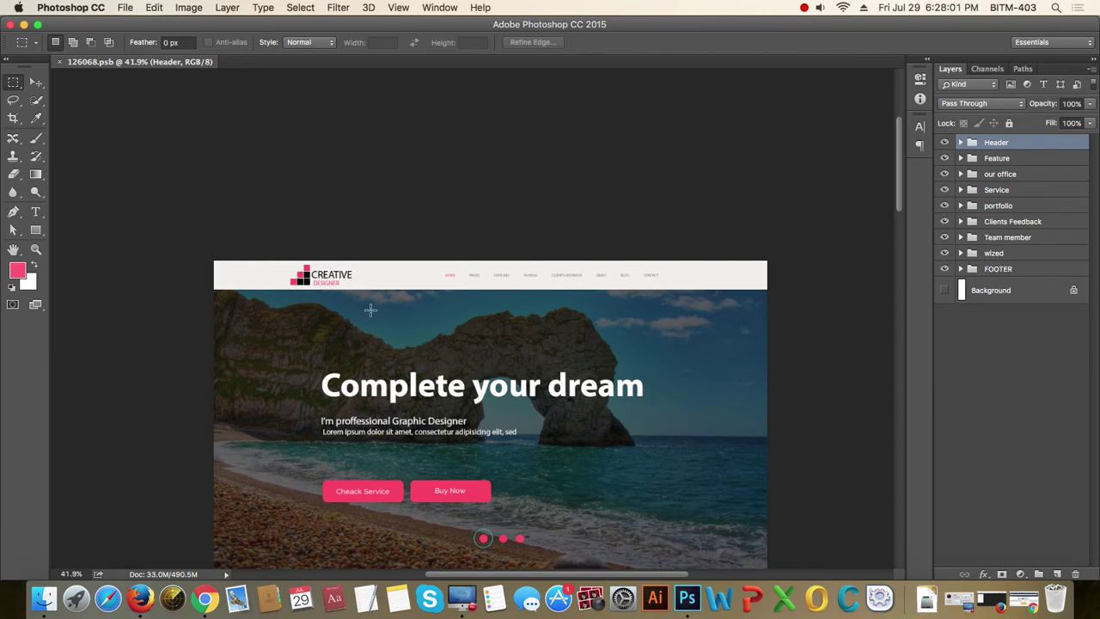
key(super+1)
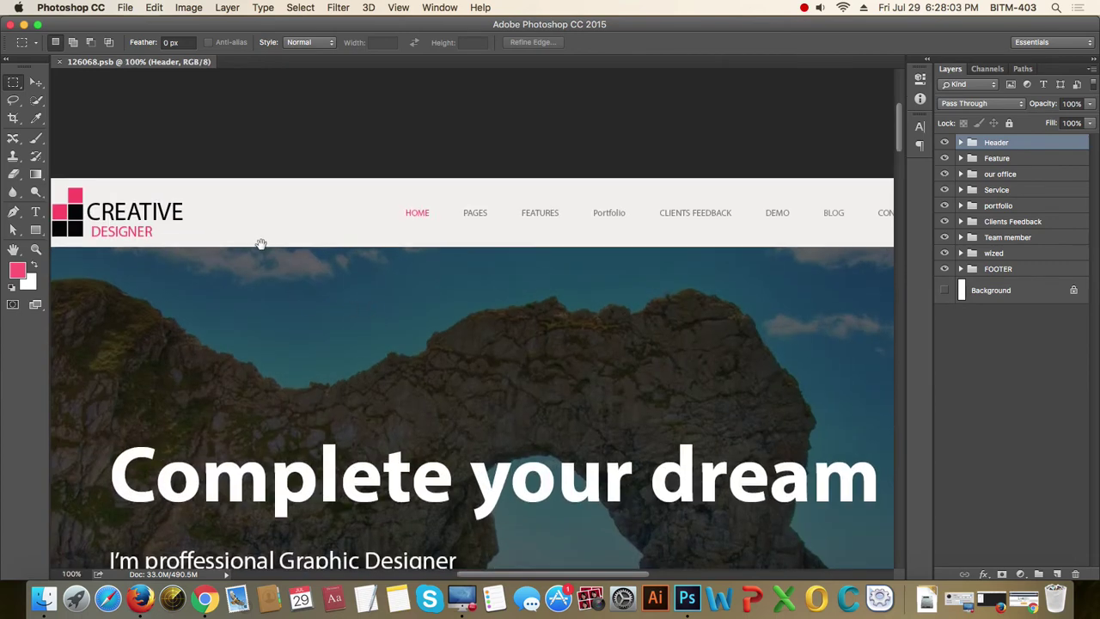
drag(307, 243, 448, 237)
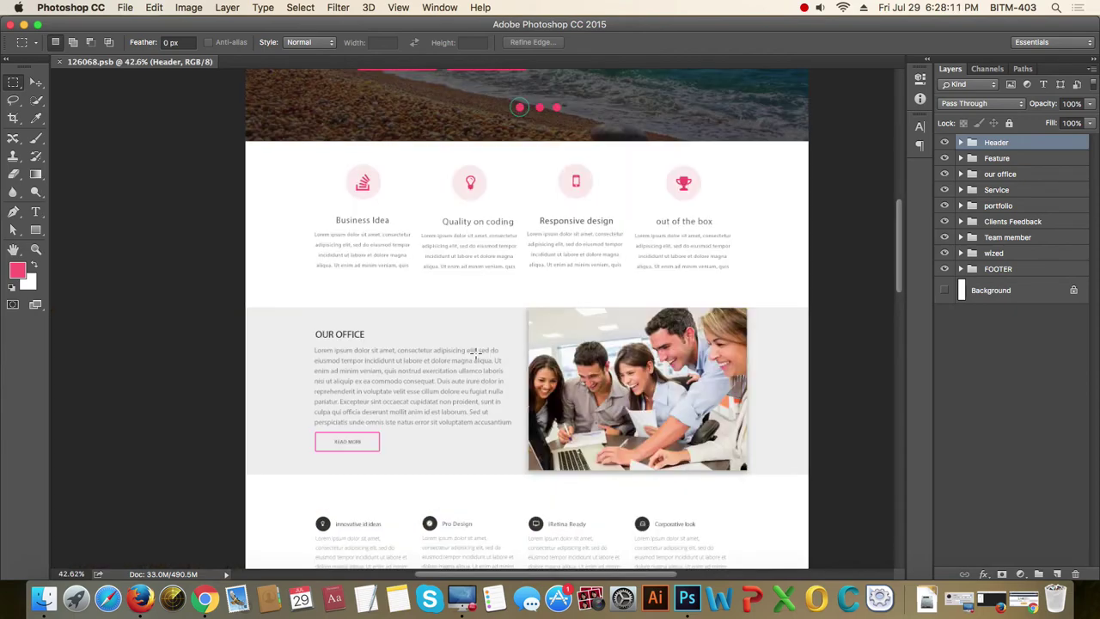
Add a Gradient Overlay style to the Rectangle 5 background shape of the Our Office section.
key(v)
right_click(290, 371)
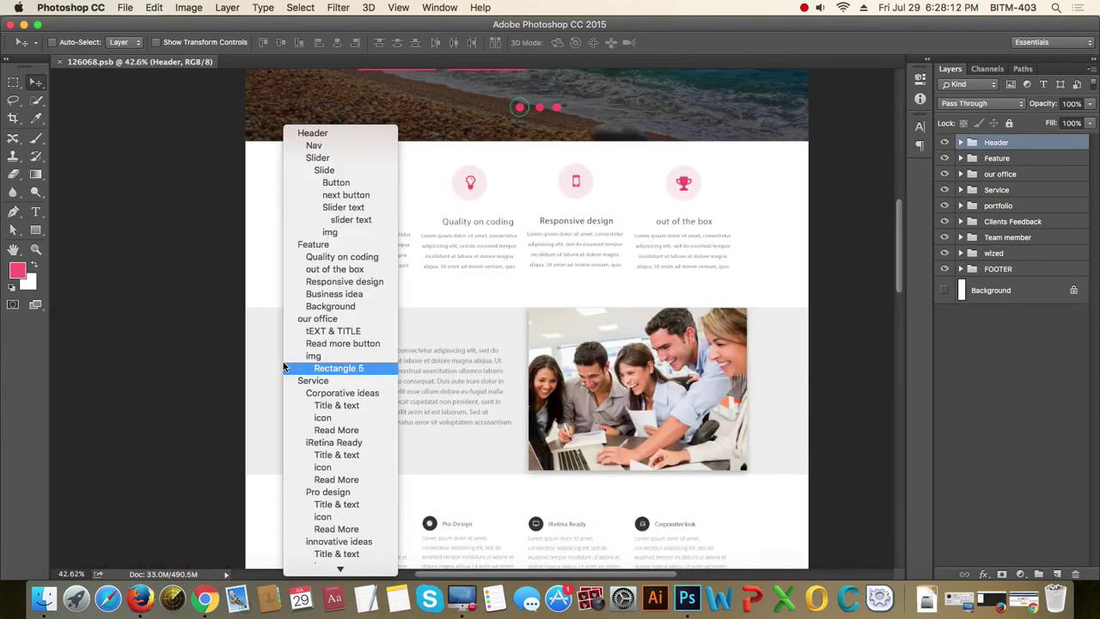
click(343, 366)
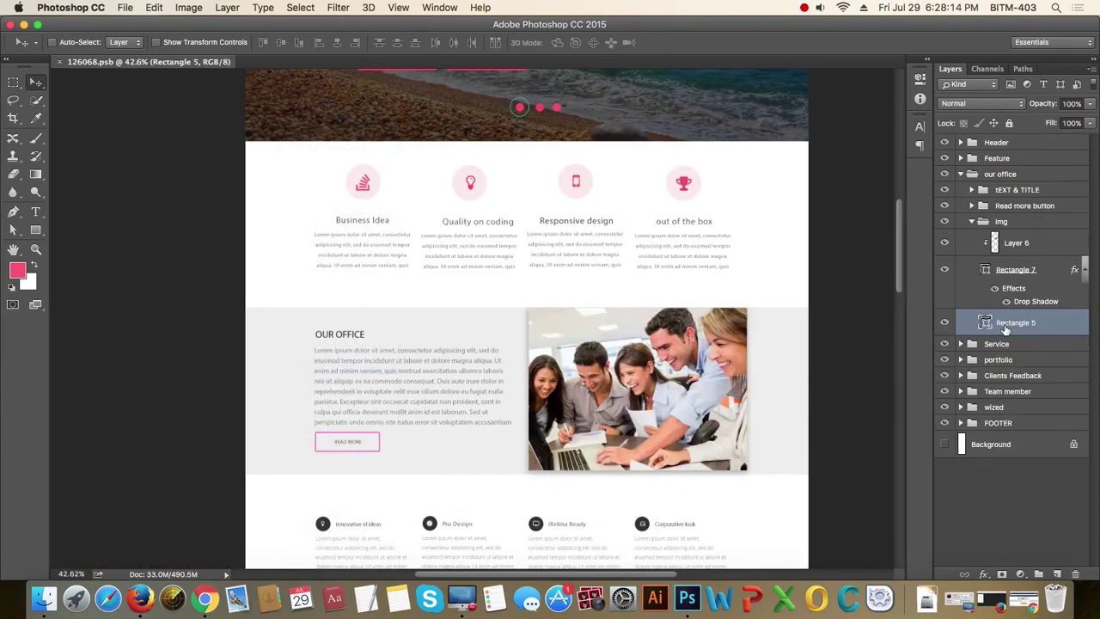
click(983, 574)
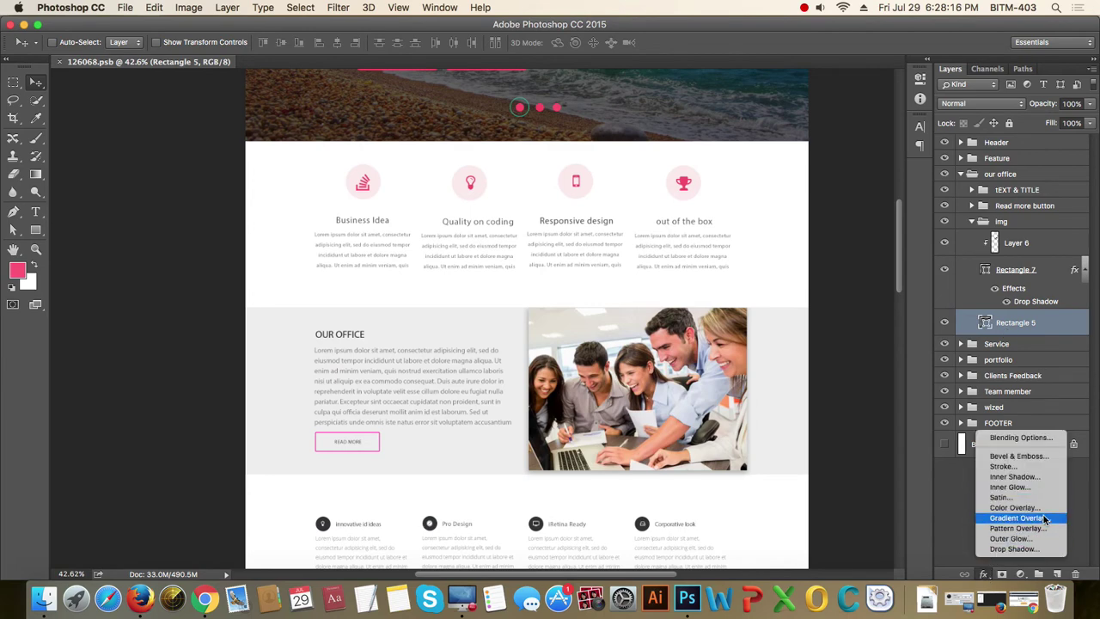
click(1047, 518)
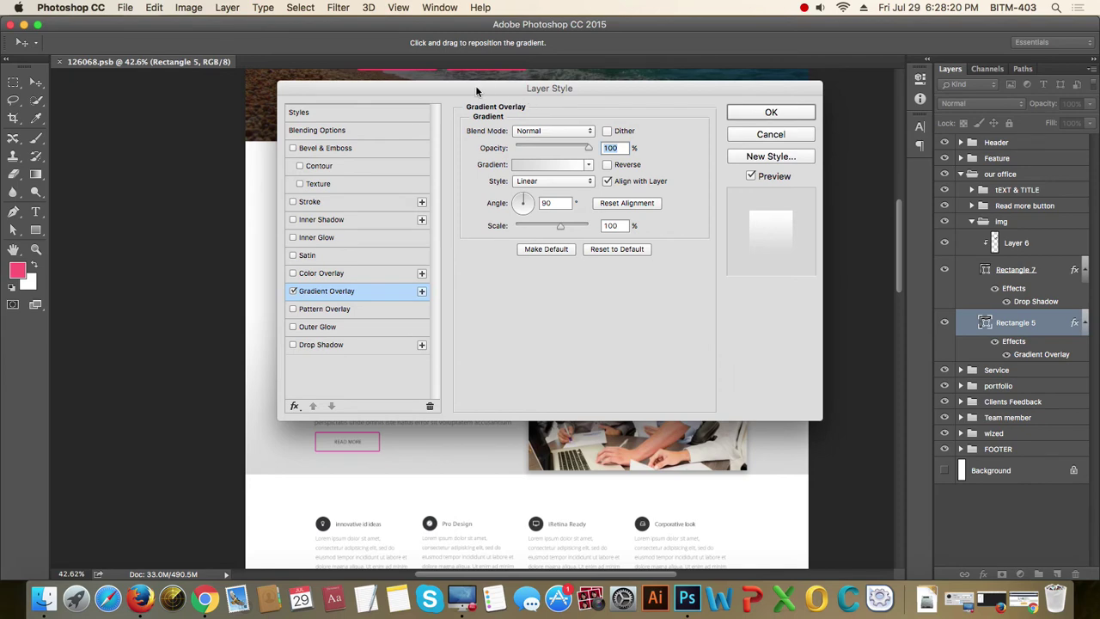
Set the overlay's gradient to the pink-to-white Foreground to Background preset and apply the layer style.
drag(480, 93, 739, 120)
click(808, 191)
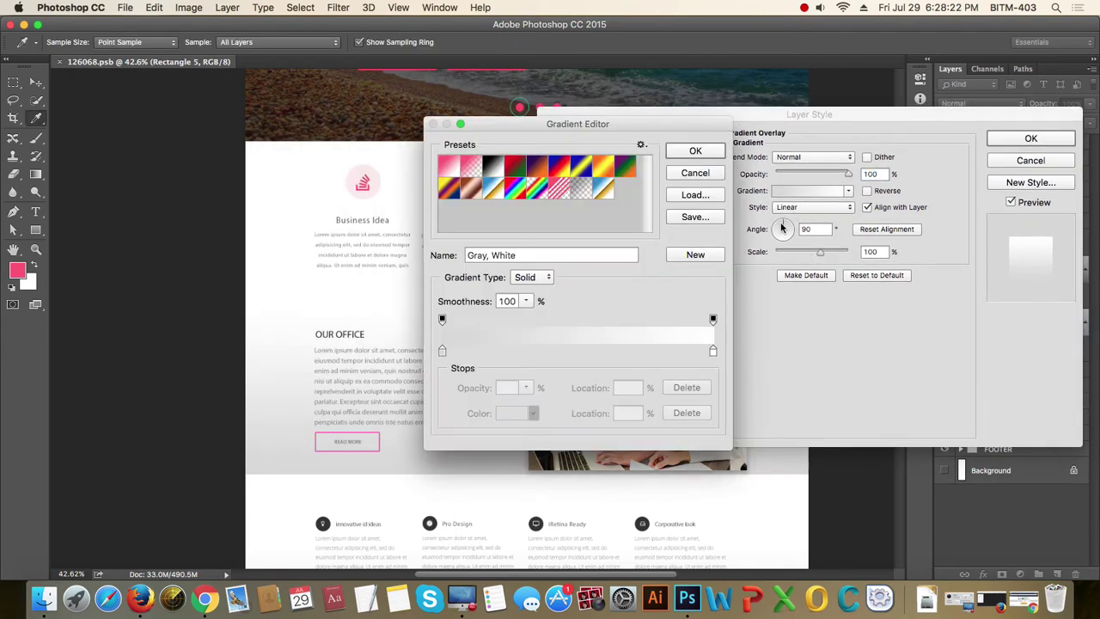
click(450, 166)
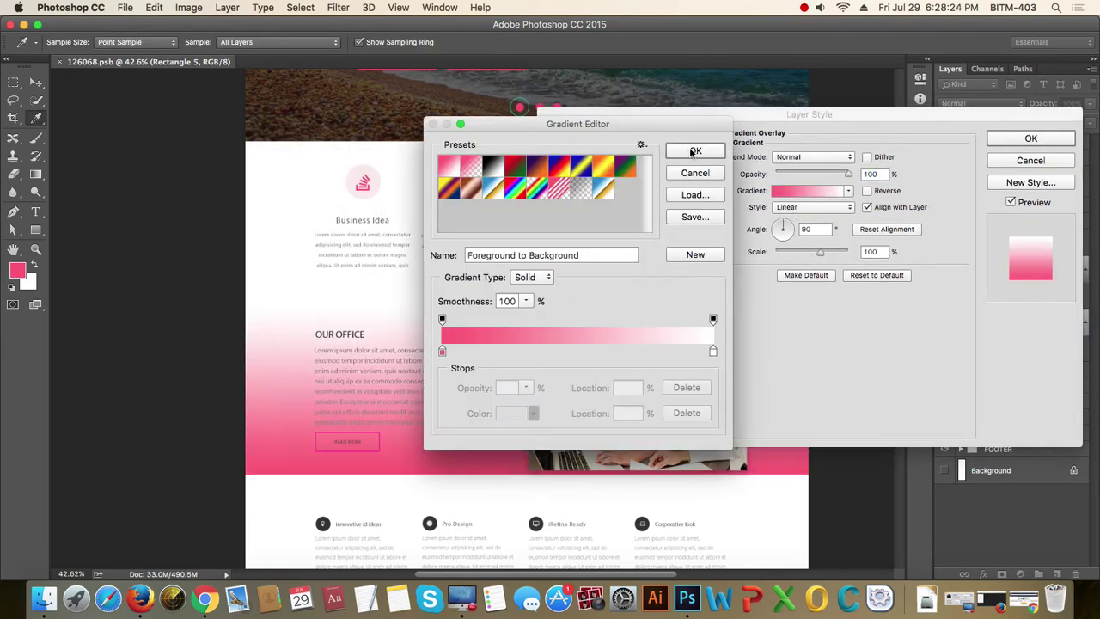
click(695, 152)
click(1036, 139)
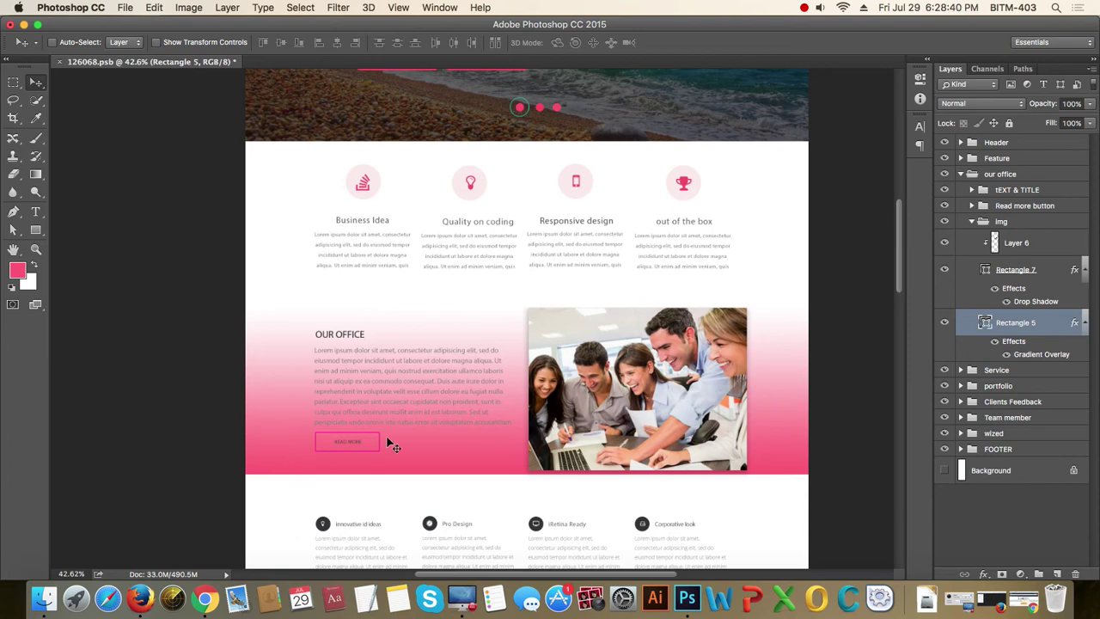
Recolor the pink stop at location 0% of Rectangle 5's gradient overlay to a very light pink and apply the style.
double_click(1042, 355)
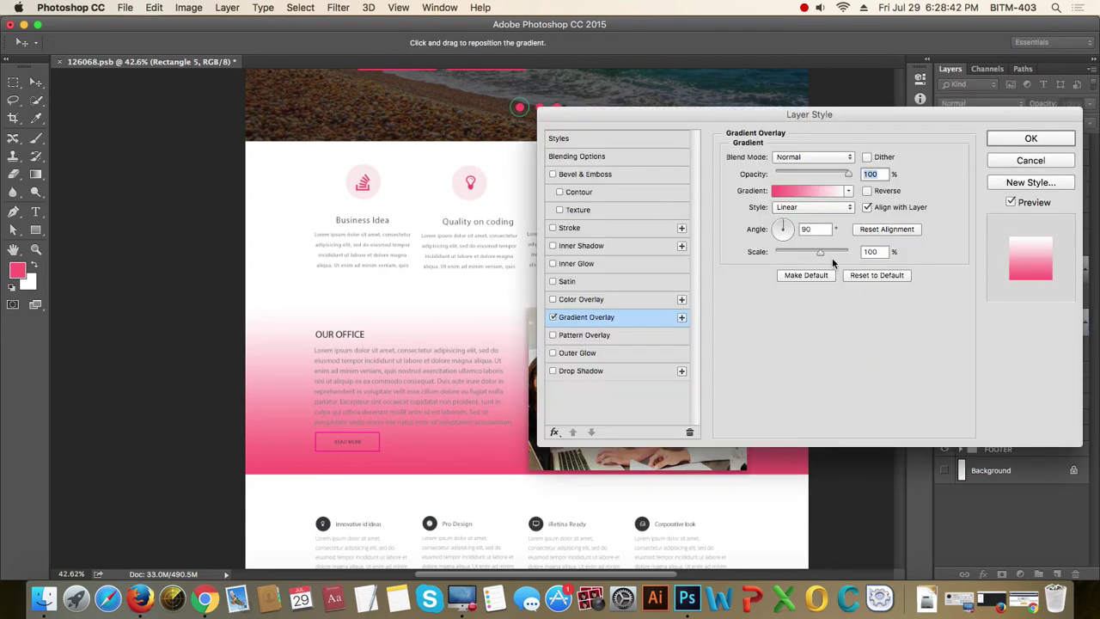
click(796, 188)
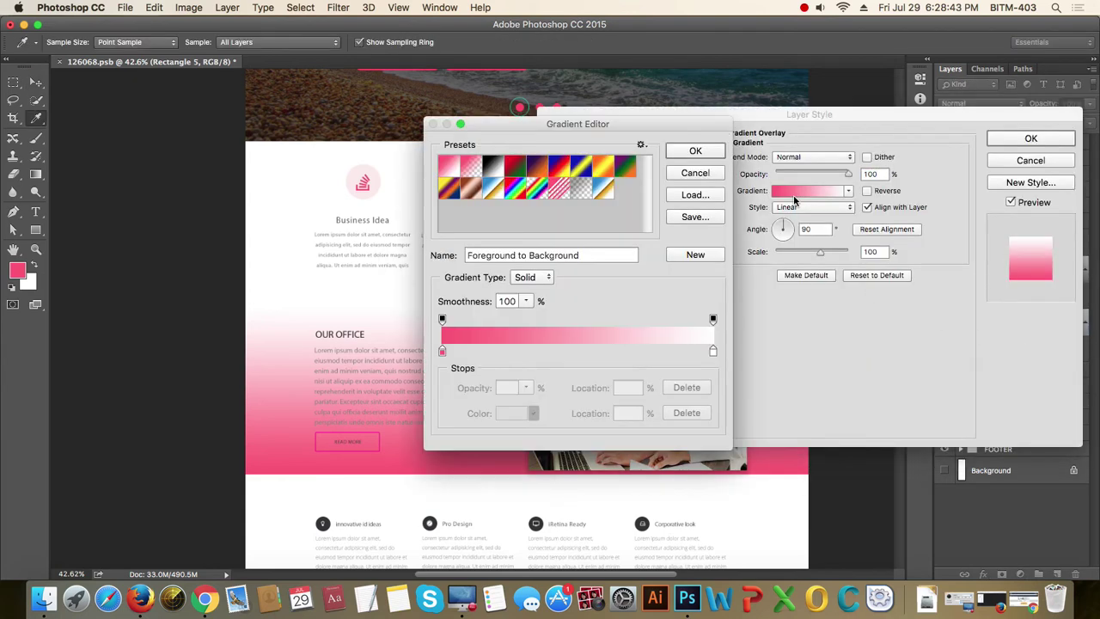
click(442, 351)
click(514, 414)
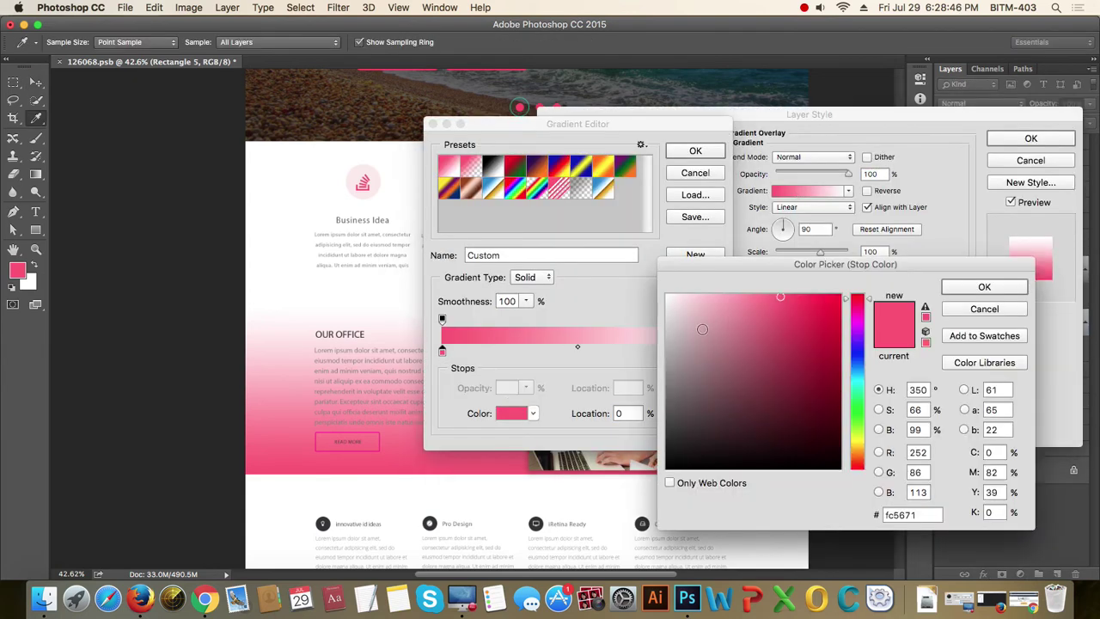
click(701, 296)
drag(701, 297, 691, 295)
click(984, 287)
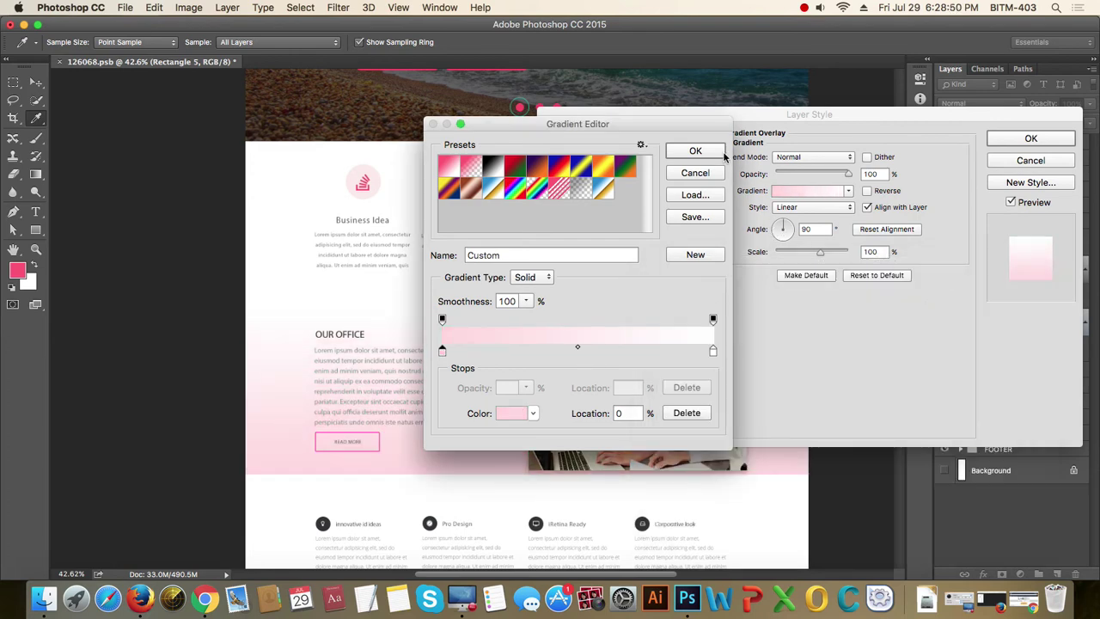
click(700, 151)
click(1032, 138)
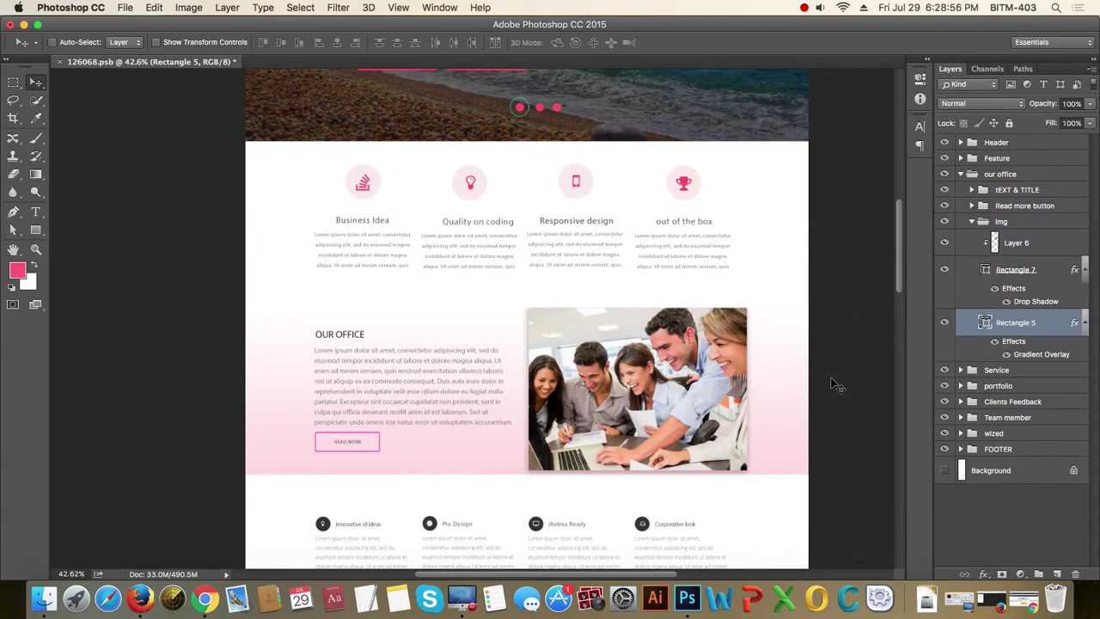
Examine the hero banner's rounded buttons, the slider dots and the circular feature icons close up.
scroll(838, 385, up, 10)
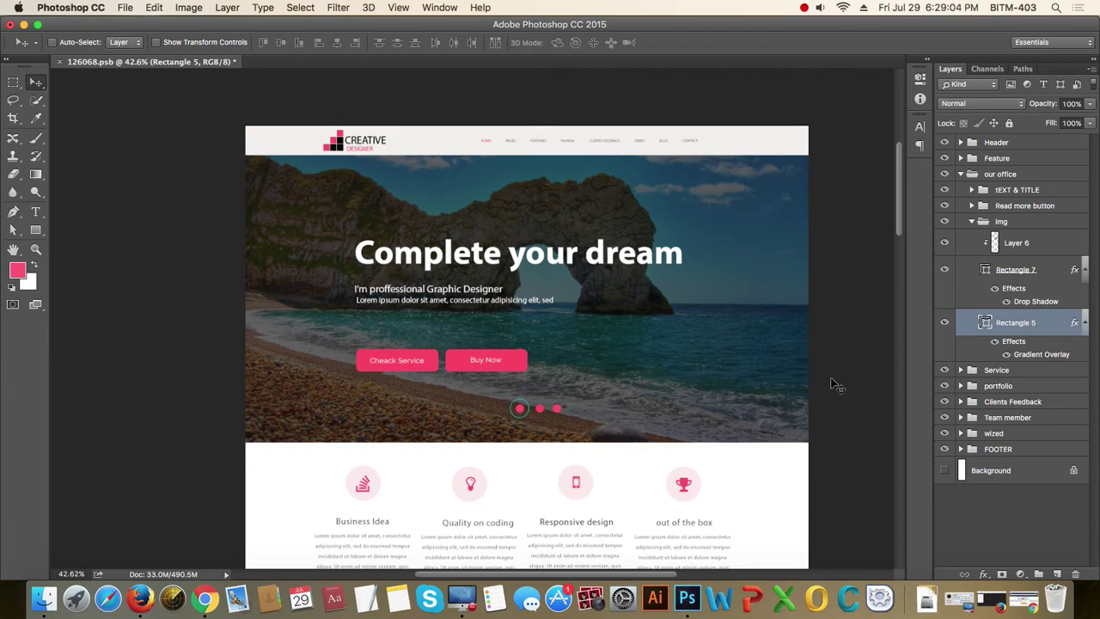
key(super+1)
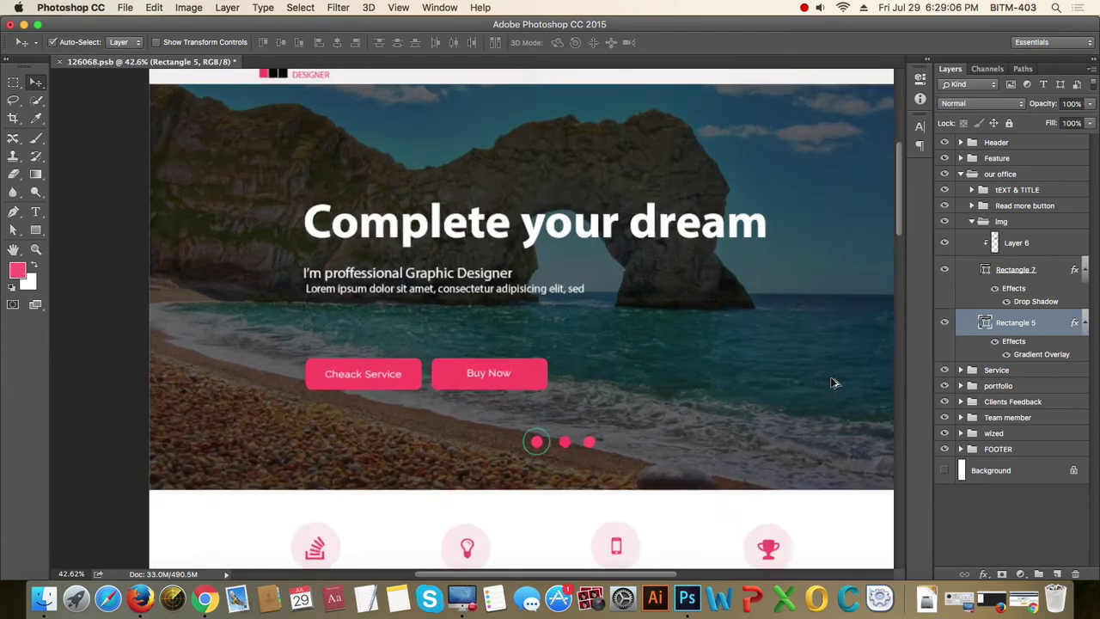
scroll(669, 318, down, 2)
scroll(666, 312, down, 5)
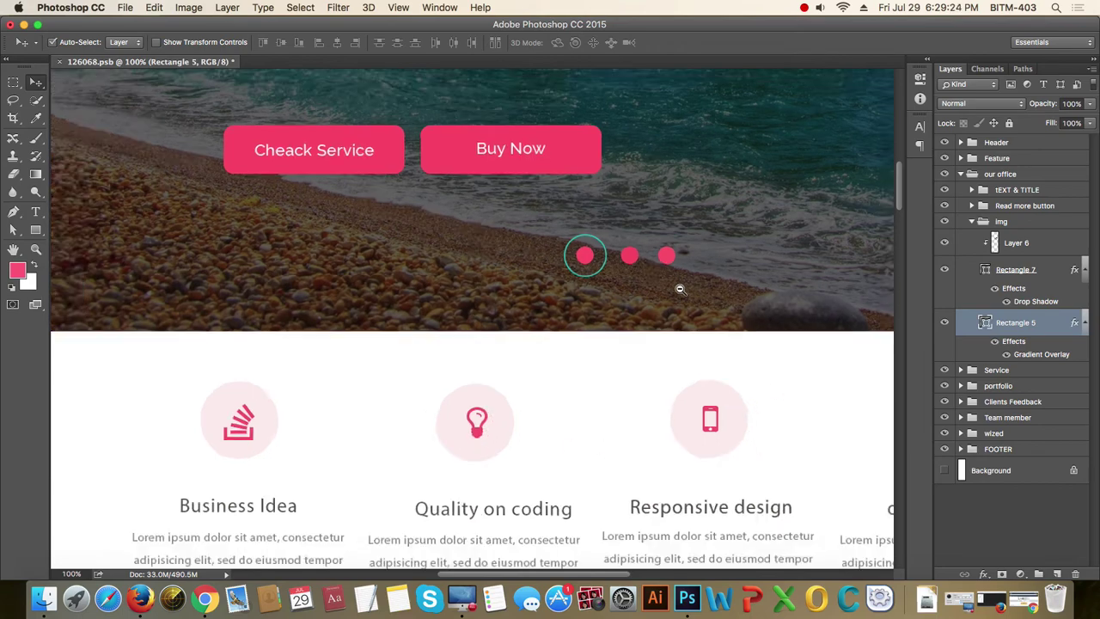
key(super+minus)
key(super+minus)
super+click(475, 312)
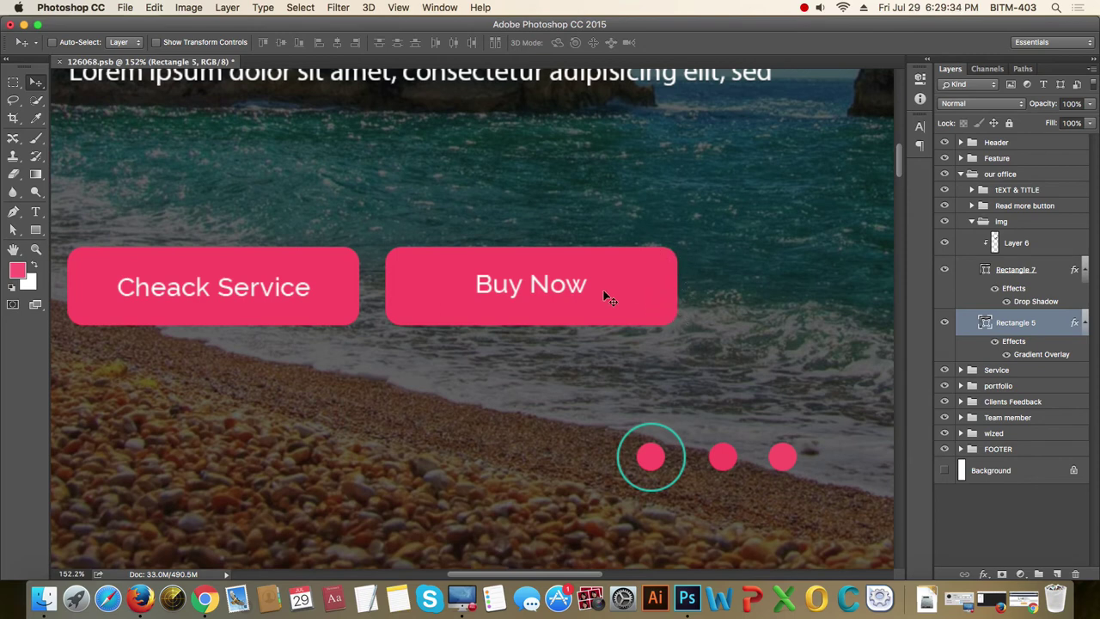
alt+click(671, 317)
scroll(670, 317, down, 5)
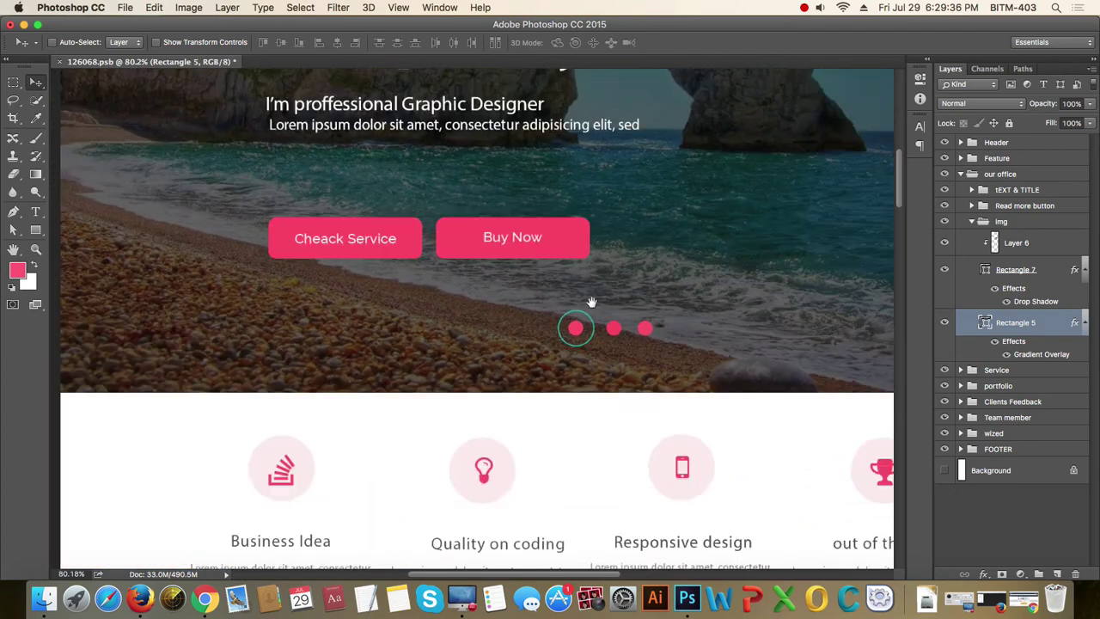
click(510, 296)
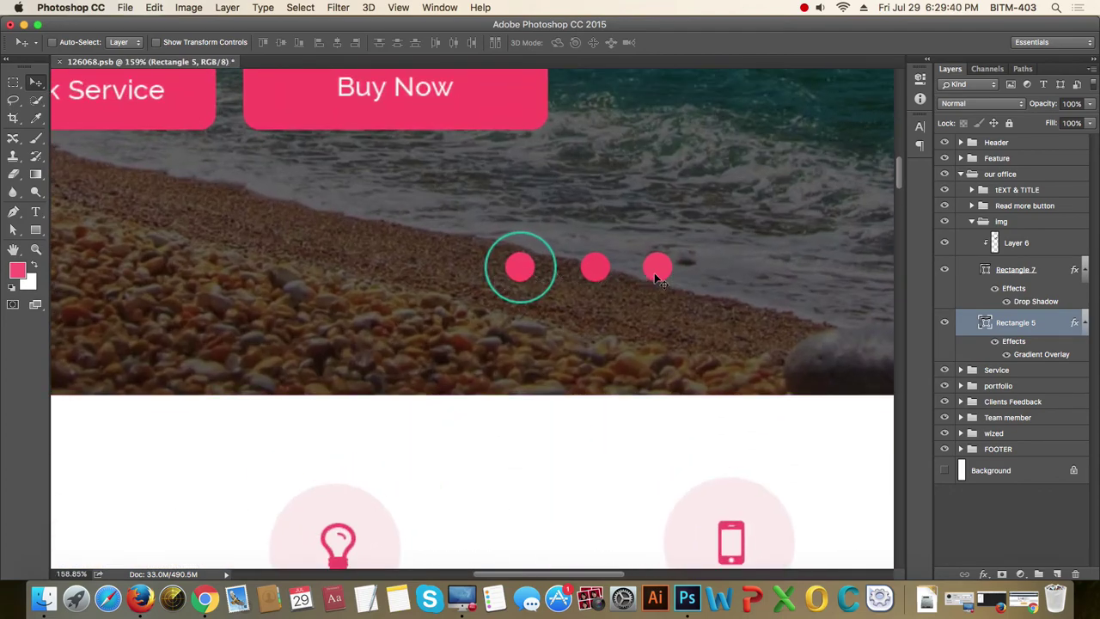
scroll(705, 241, down, 5)
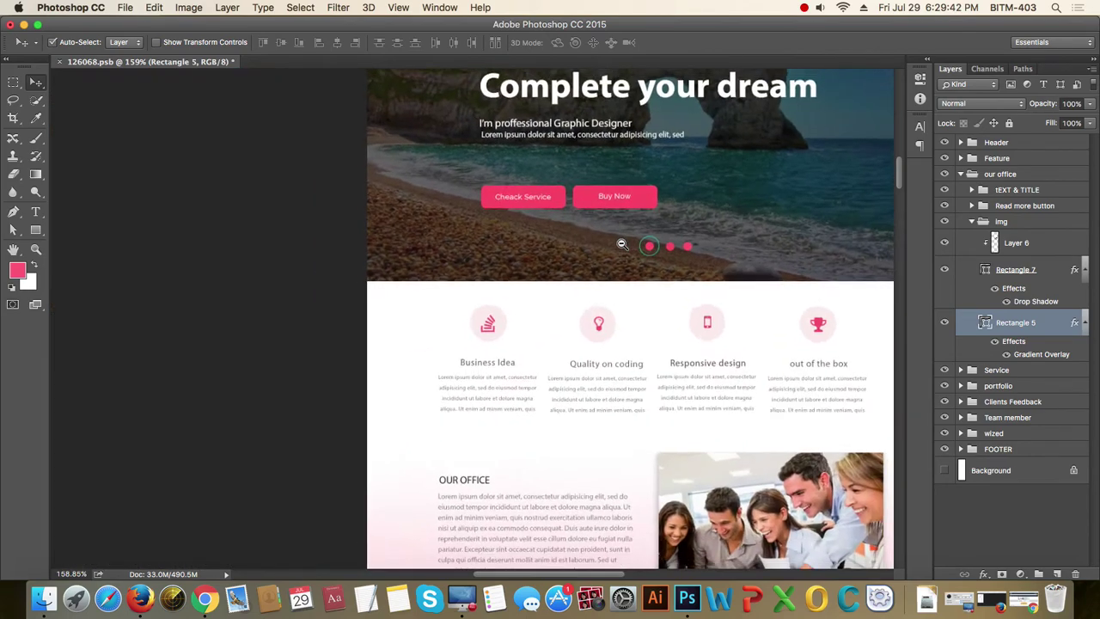
Check the hero banner's dark overlay, Rectangle 3, by hiding and showing it and inspecting its fill color.
drag(729, 218, 656, 386)
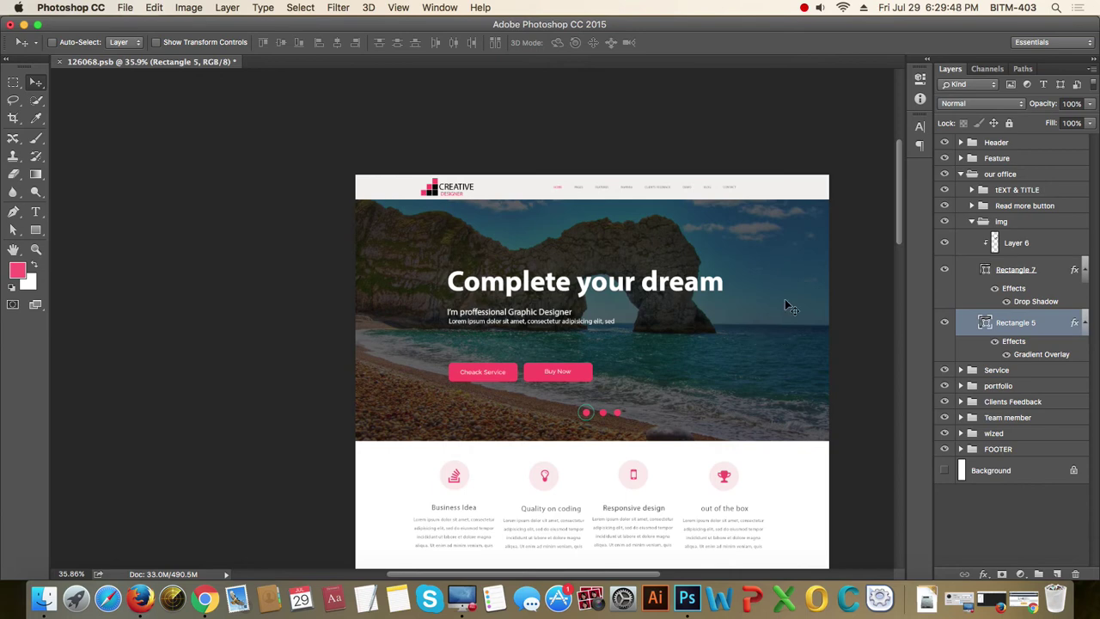
scroll(765, 317, up, 3)
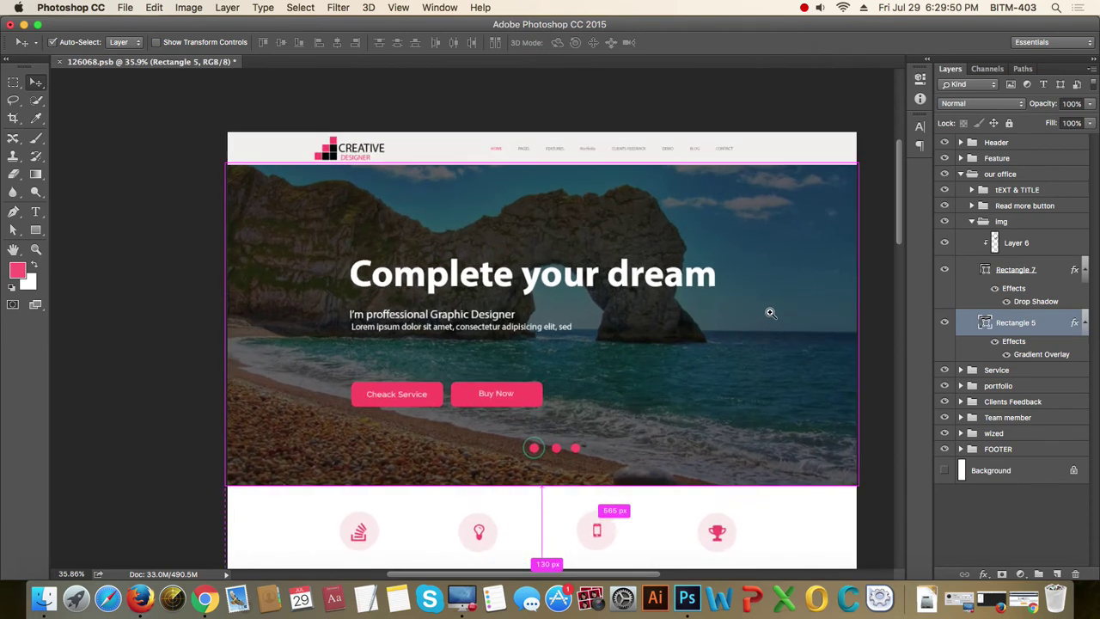
scroll(738, 306, down, 1)
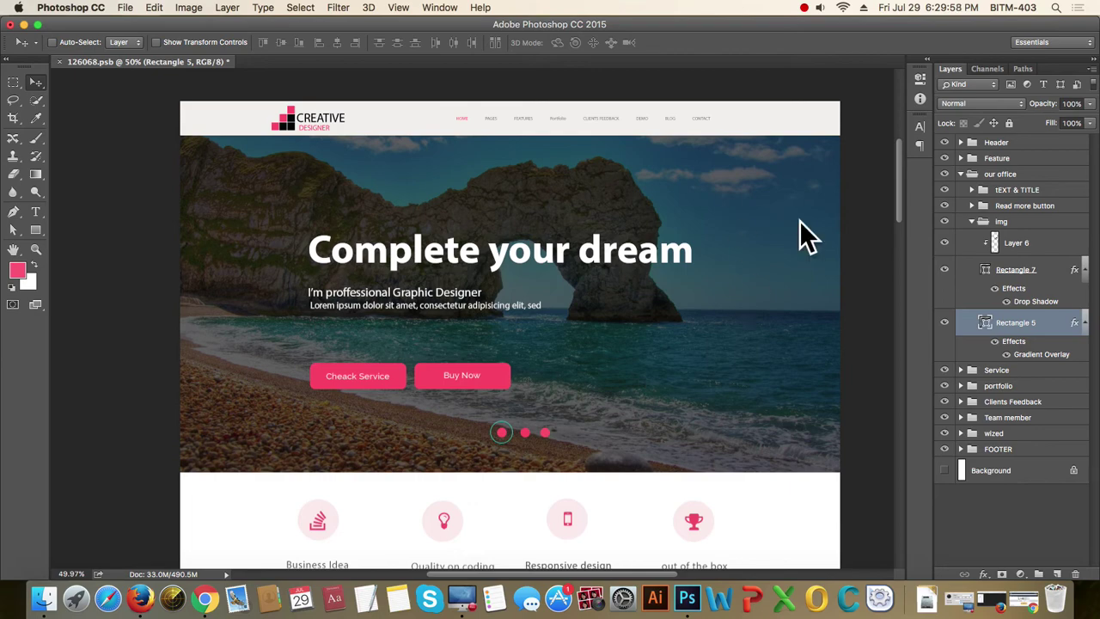
right_click(774, 236)
click(776, 238)
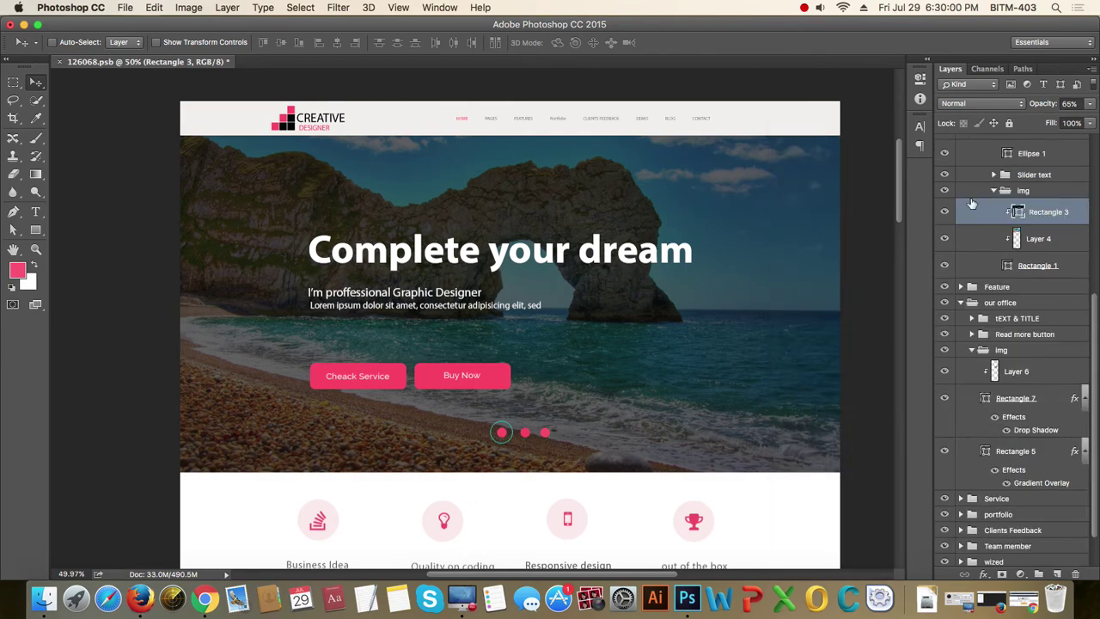
click(942, 212)
click(943, 212)
double_click(1019, 212)
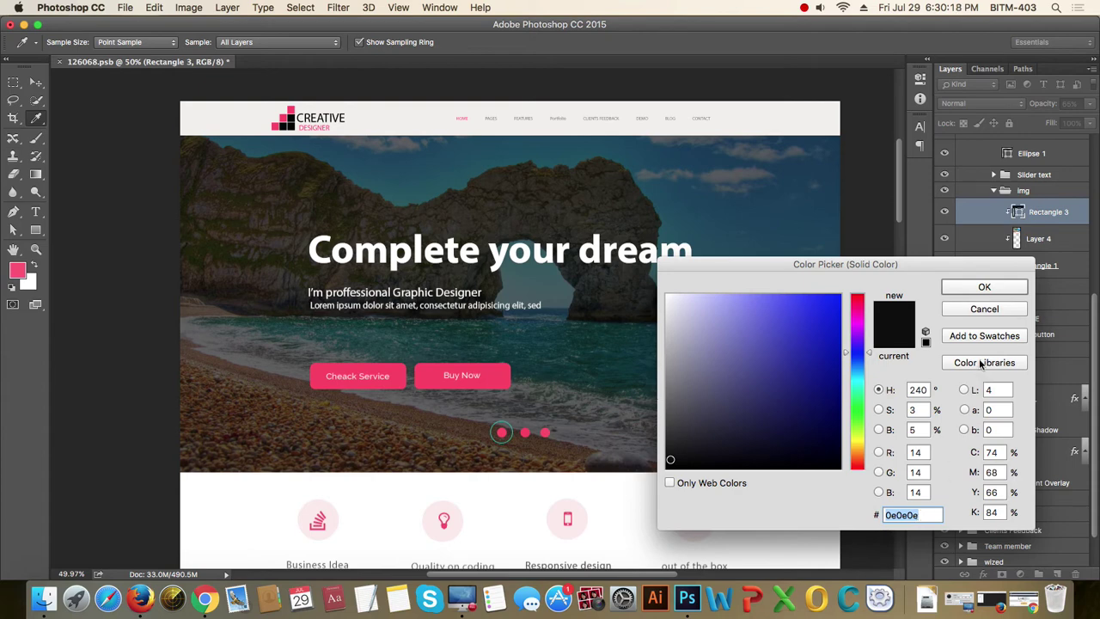
click(1007, 289)
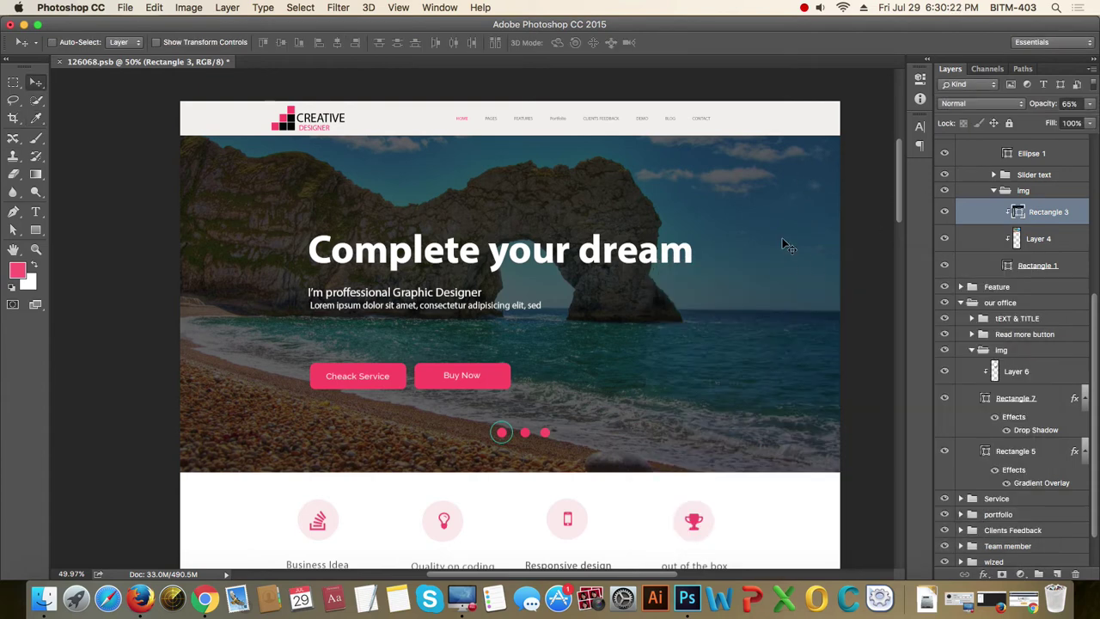
Review the Our Office section and the service row, examining the innovative id ideas icon close up.
scroll(784, 348, down, 2)
scroll(784, 348, down, 10)
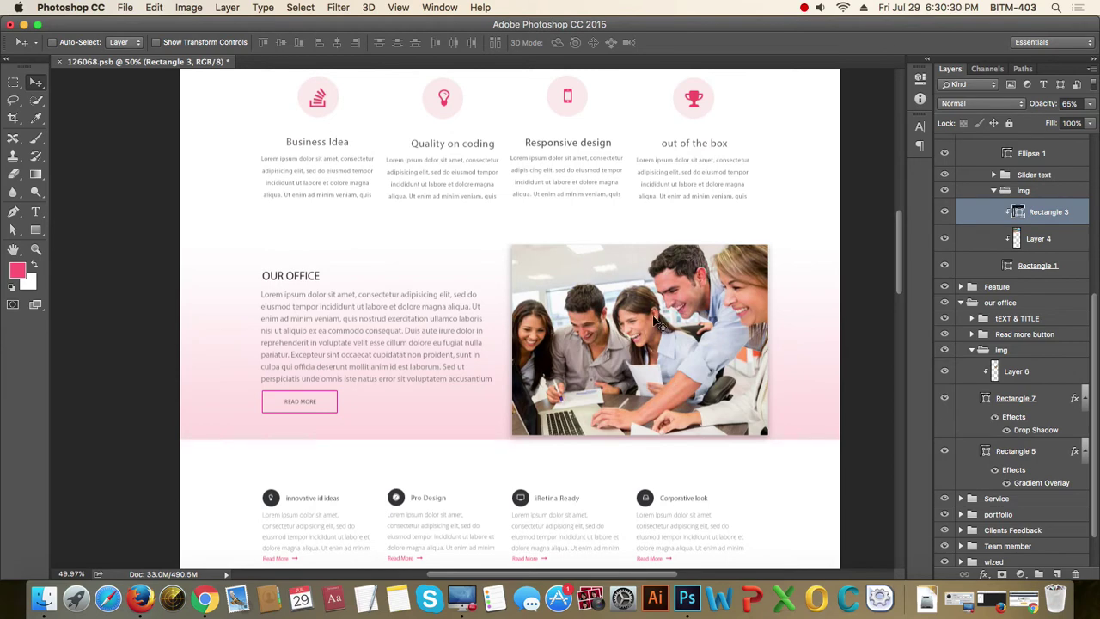
scroll(655, 321, down, 8)
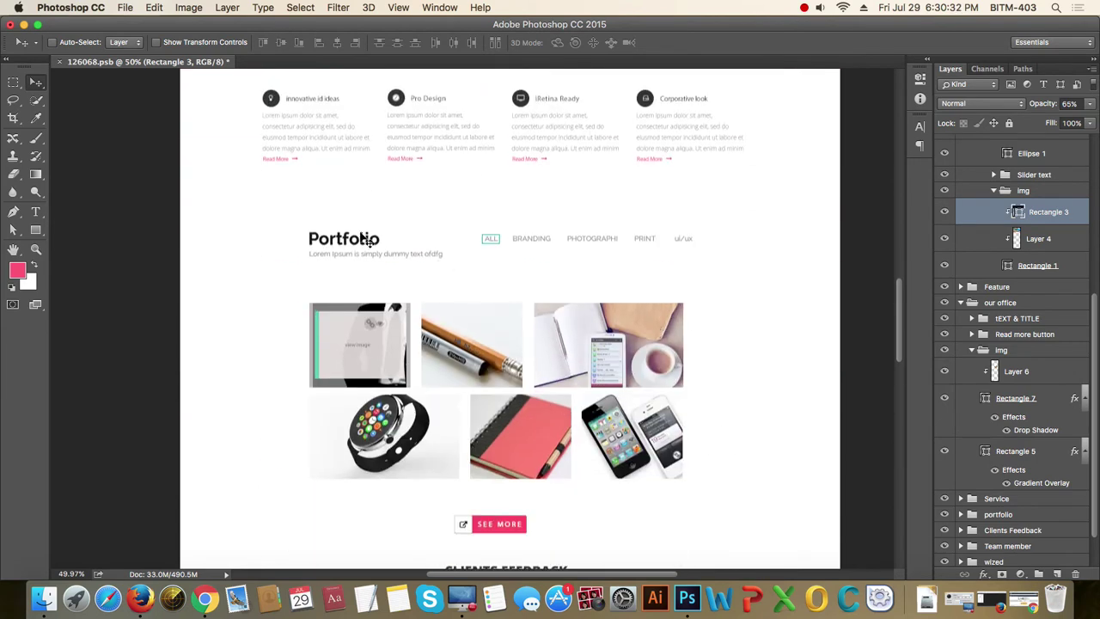
key(super)
drag(259, 98, 369, 215)
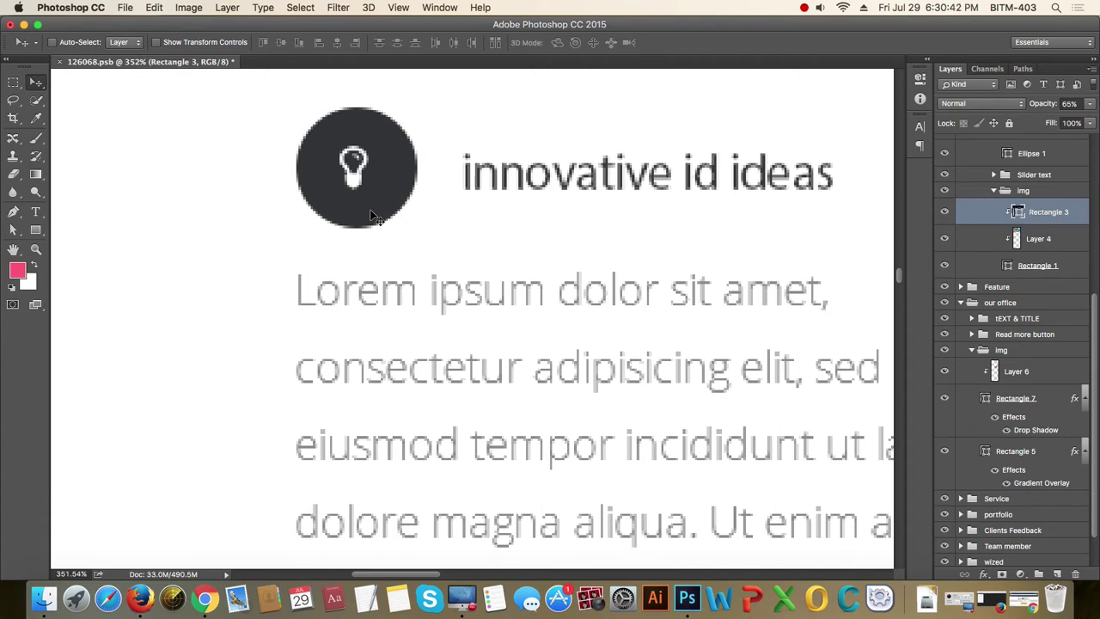
scroll(484, 246, down, 5)
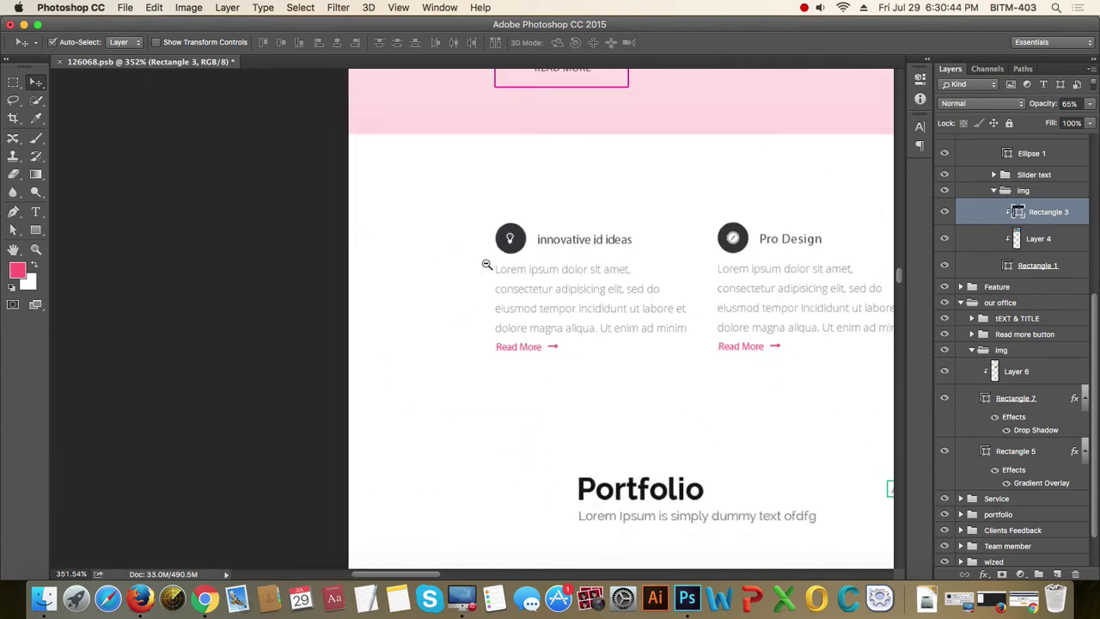
Review the portfolio, Clients Feedback, Our Team, newsletter and footer sections of the page.
scroll(679, 307, right, 5)
scroll(679, 307, down, 5)
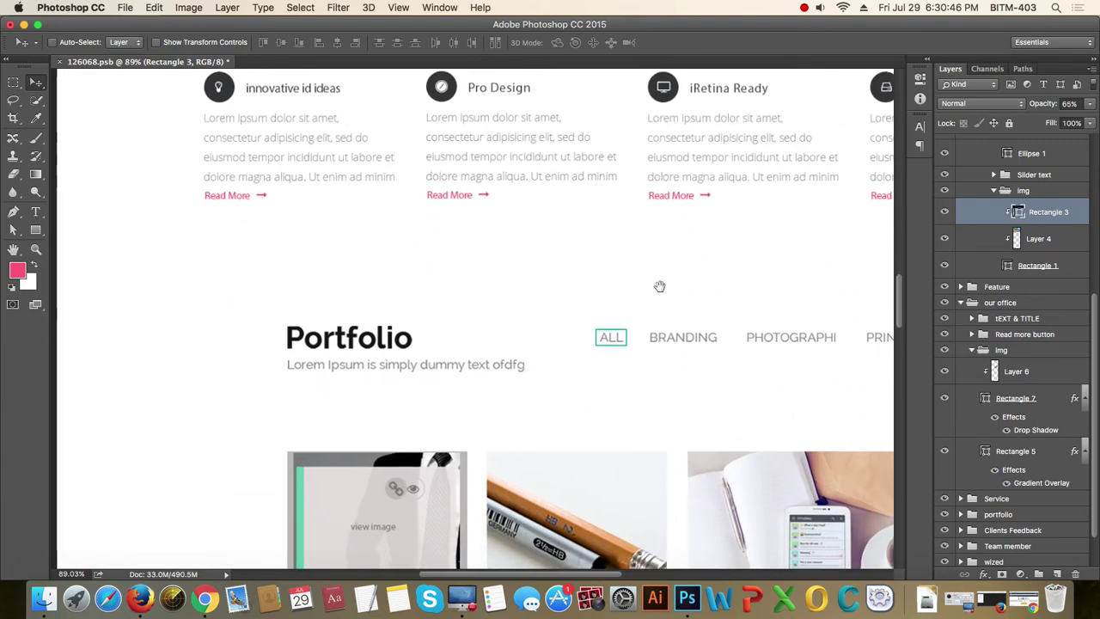
scroll(630, 376, down, 5)
scroll(601, 223, right, 3)
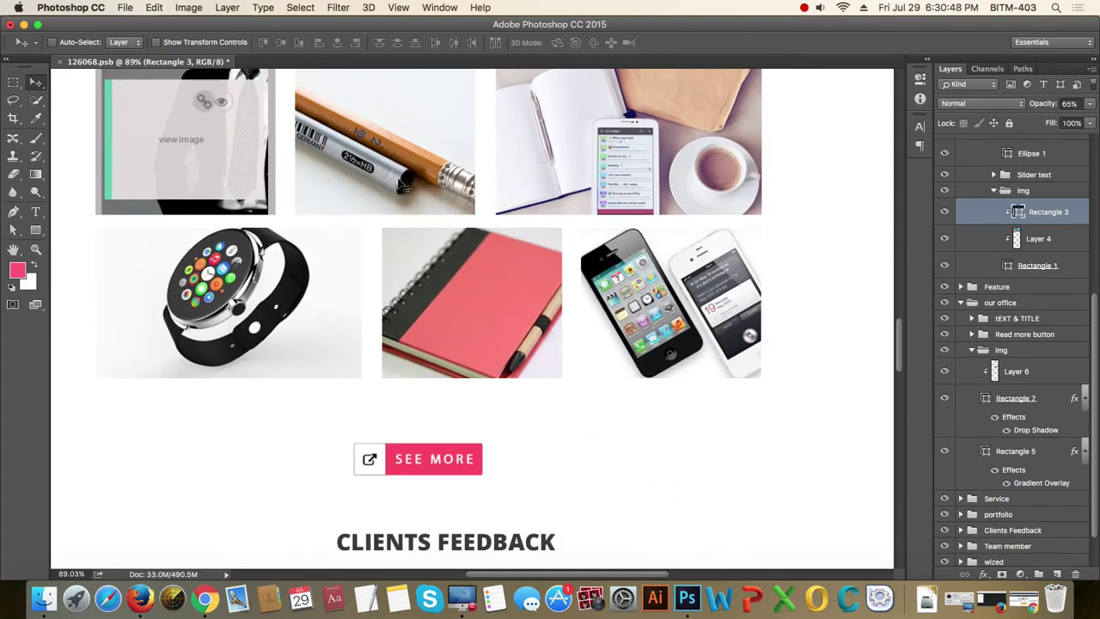
drag(512, 374, 590, 233)
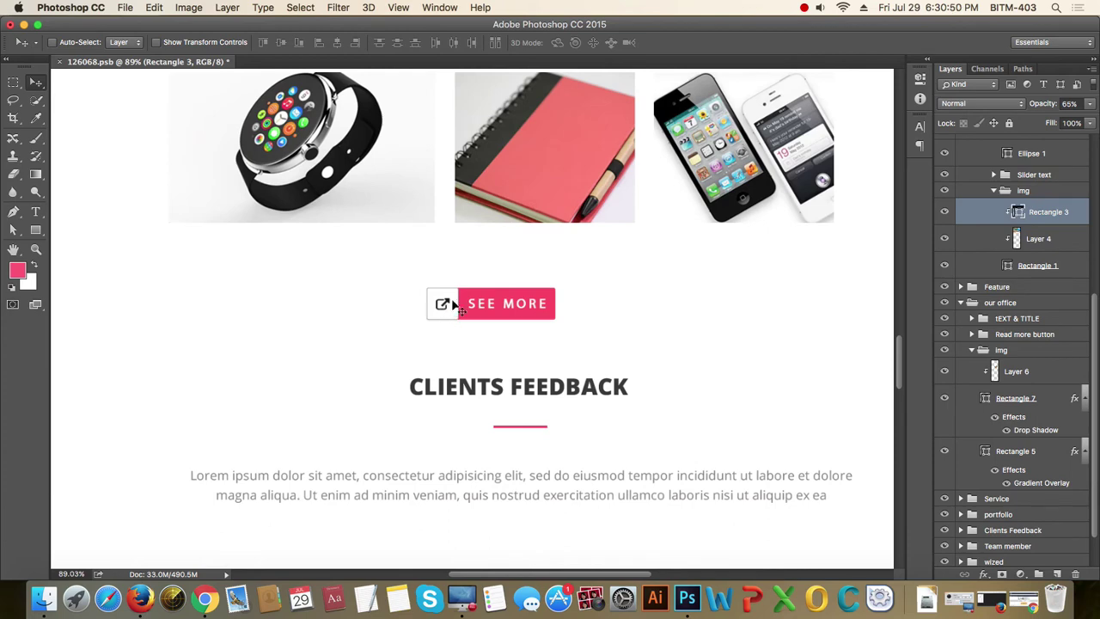
scroll(447, 292, down, 10)
scroll(481, 283, left, 2)
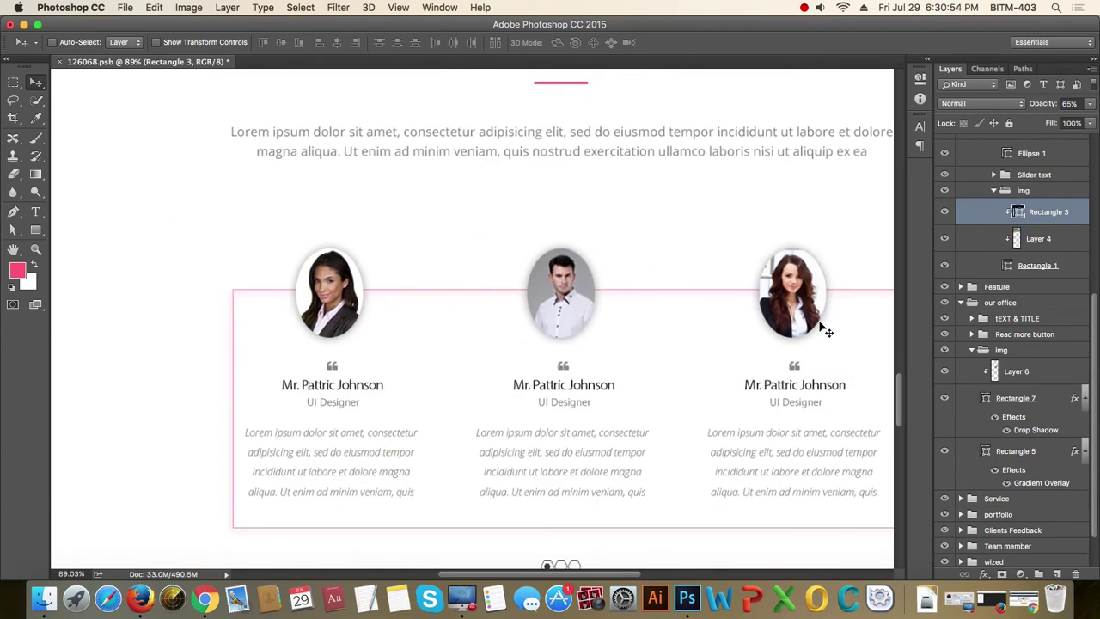
scroll(670, 344, down, 15)
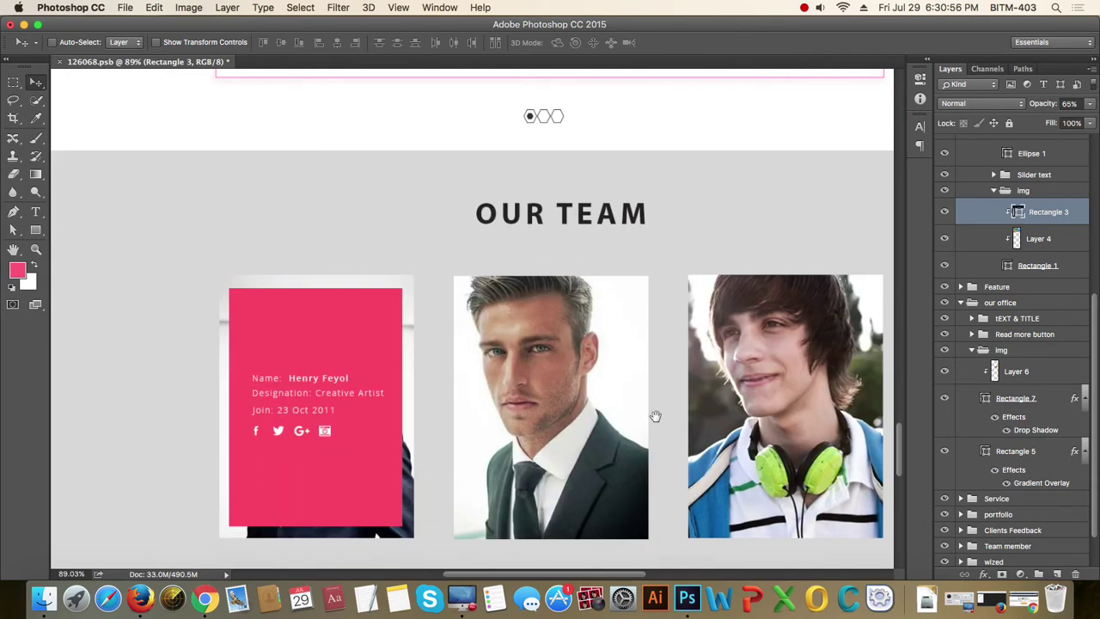
scroll(645, 341, down, 5)
scroll(619, 309, right, 4)
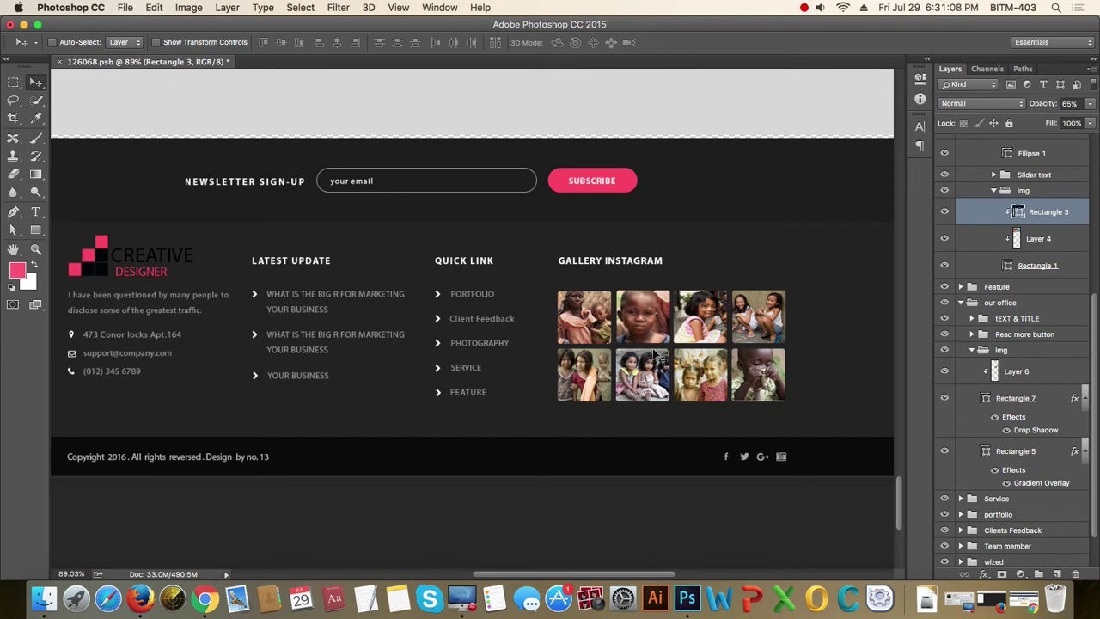
scroll(651, 350, down, 5)
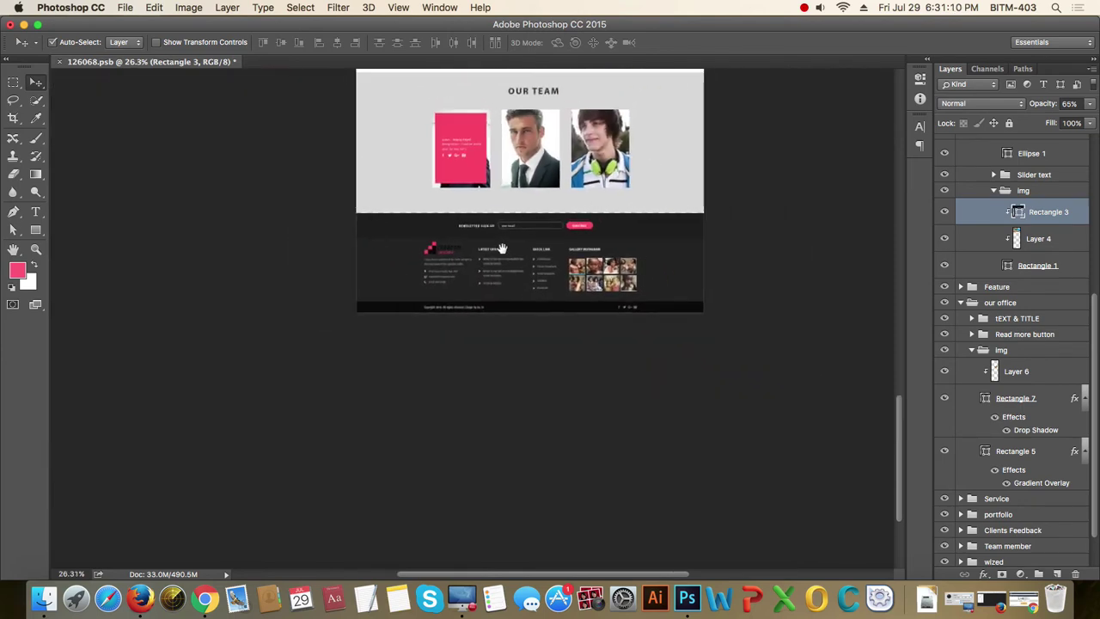
Review the page from the team section back up to the header and examine the Creative Designer logo close up.
scroll(618, 324, up, 10)
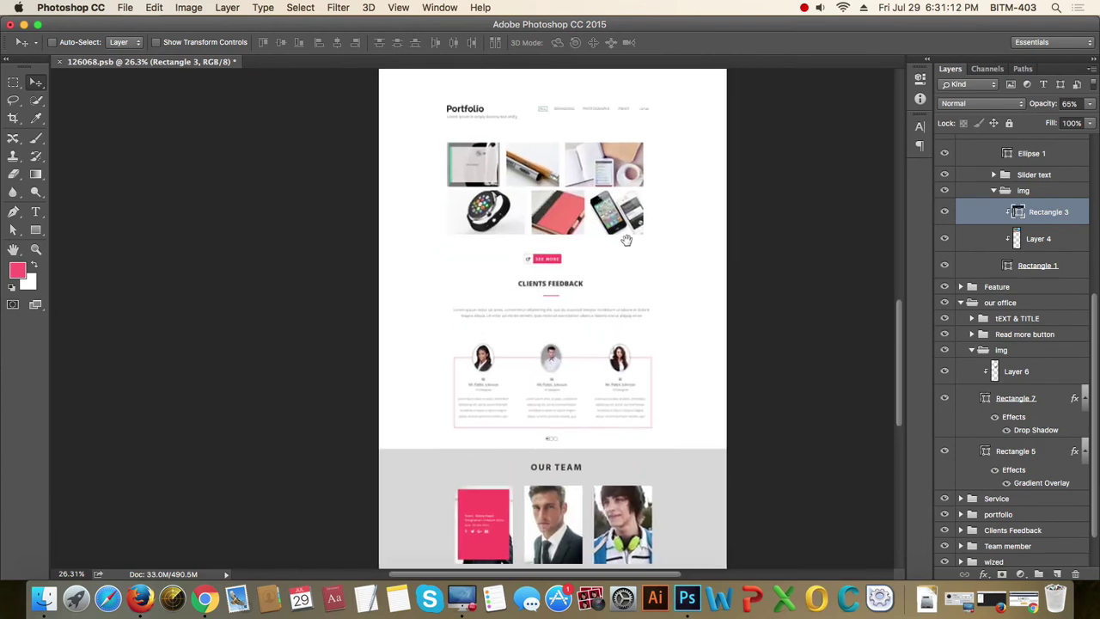
scroll(628, 387, up, 4)
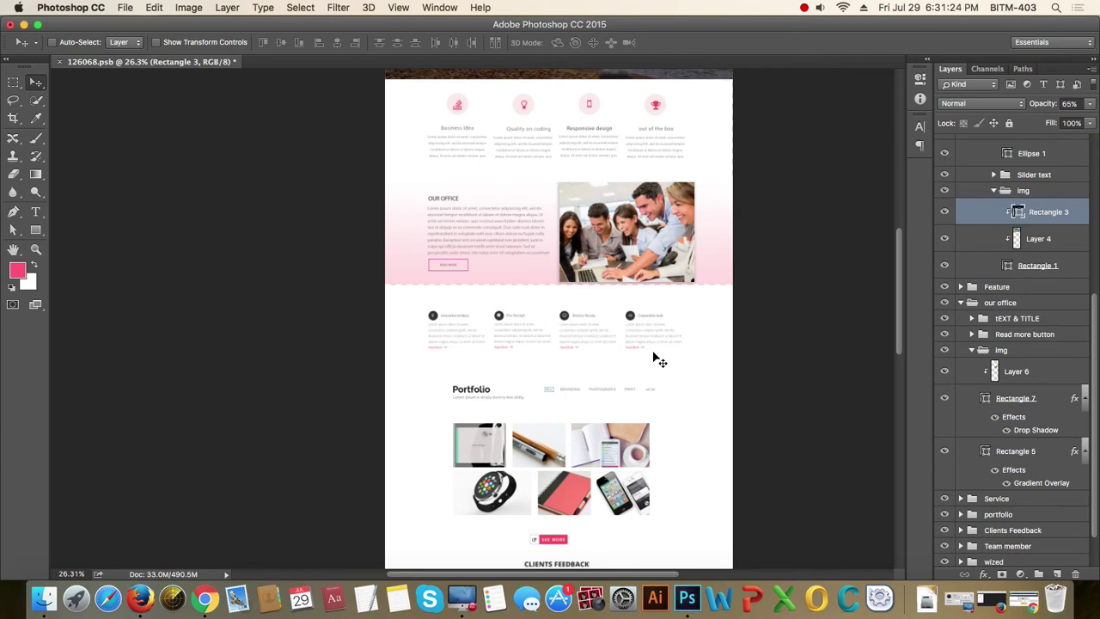
scroll(654, 359, up, 5)
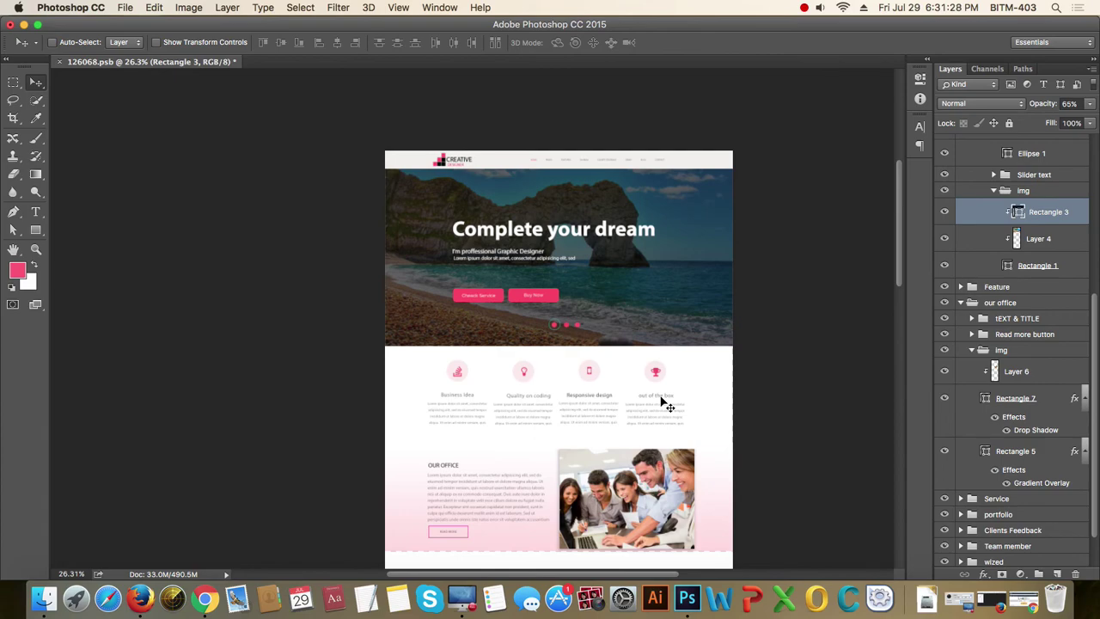
key(super+1)
scroll(660, 395, up, 8)
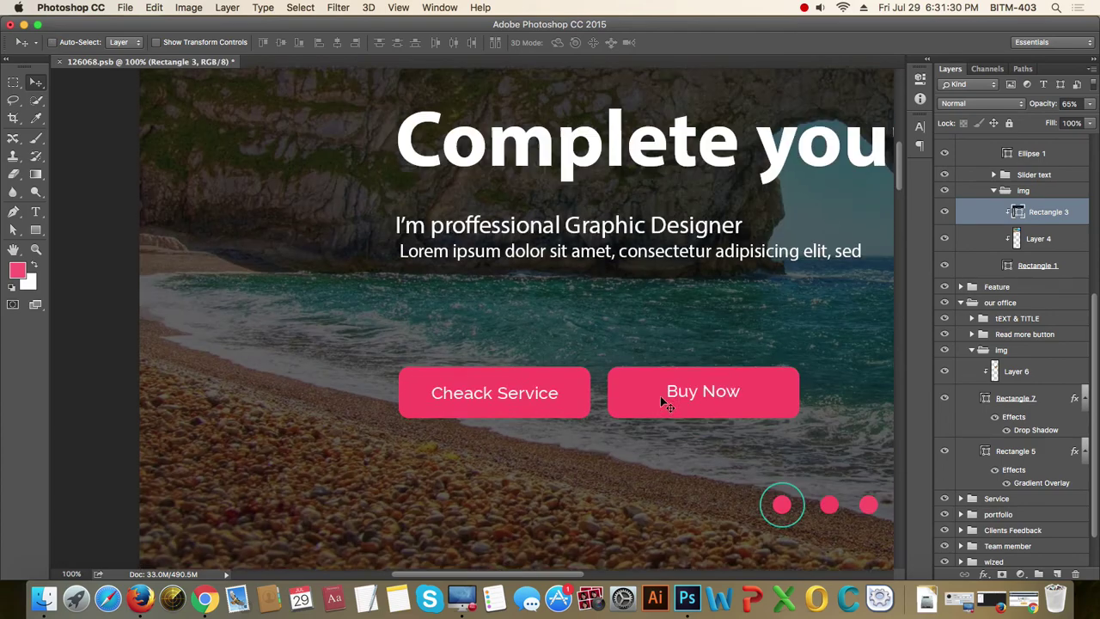
scroll(660, 395, up, 4)
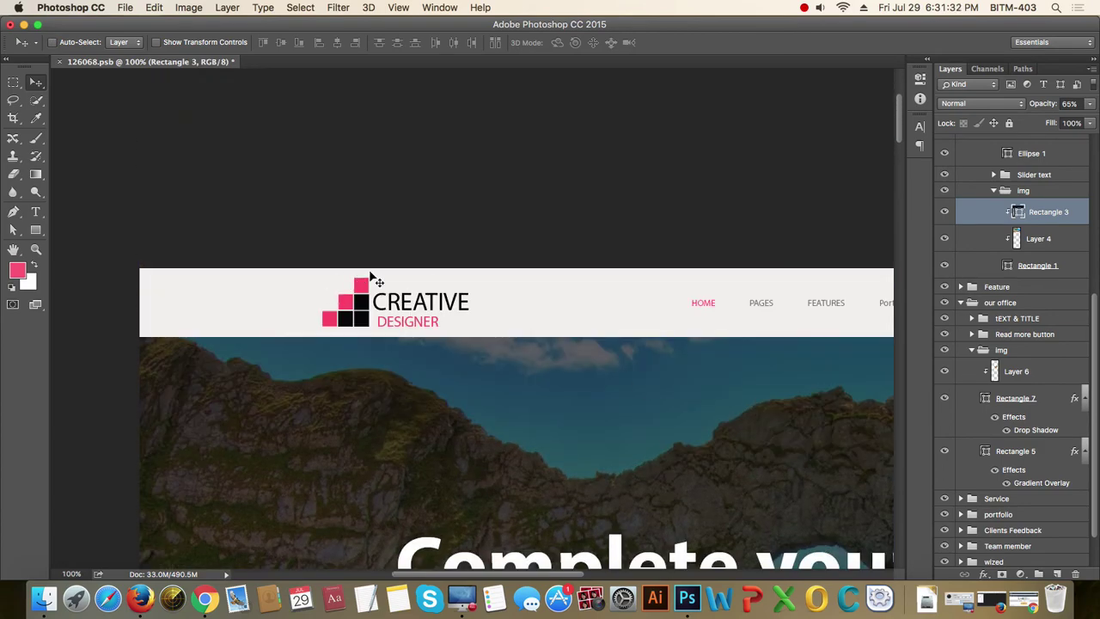
scroll(343, 296, up, 3)
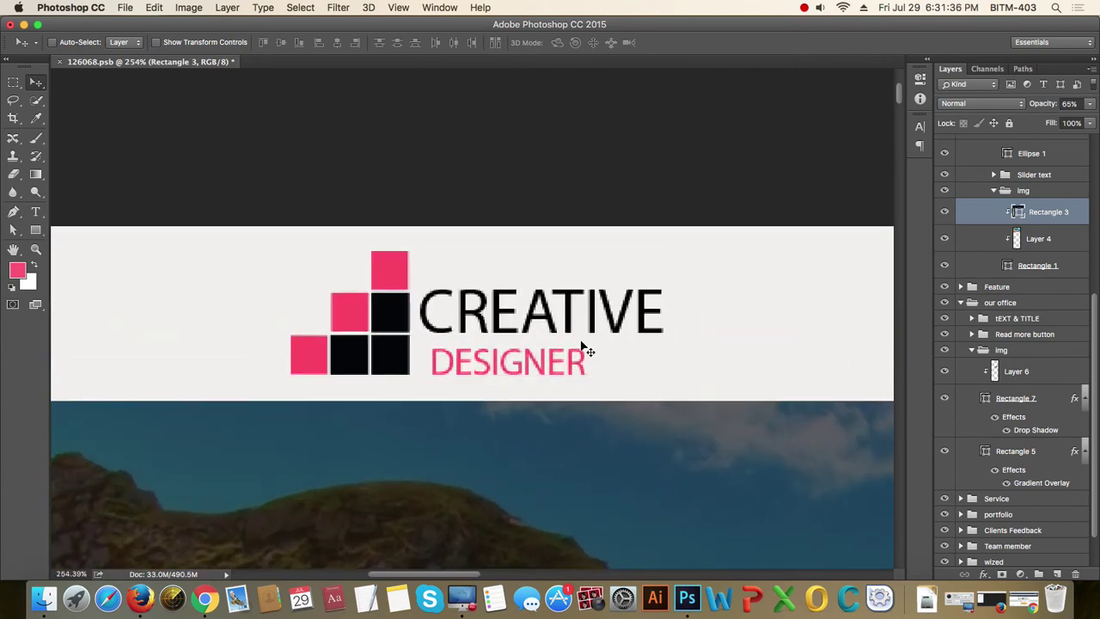
Try a saturated orange fill on the header's Nav BG shape and discard the color.
right_click(692, 297)
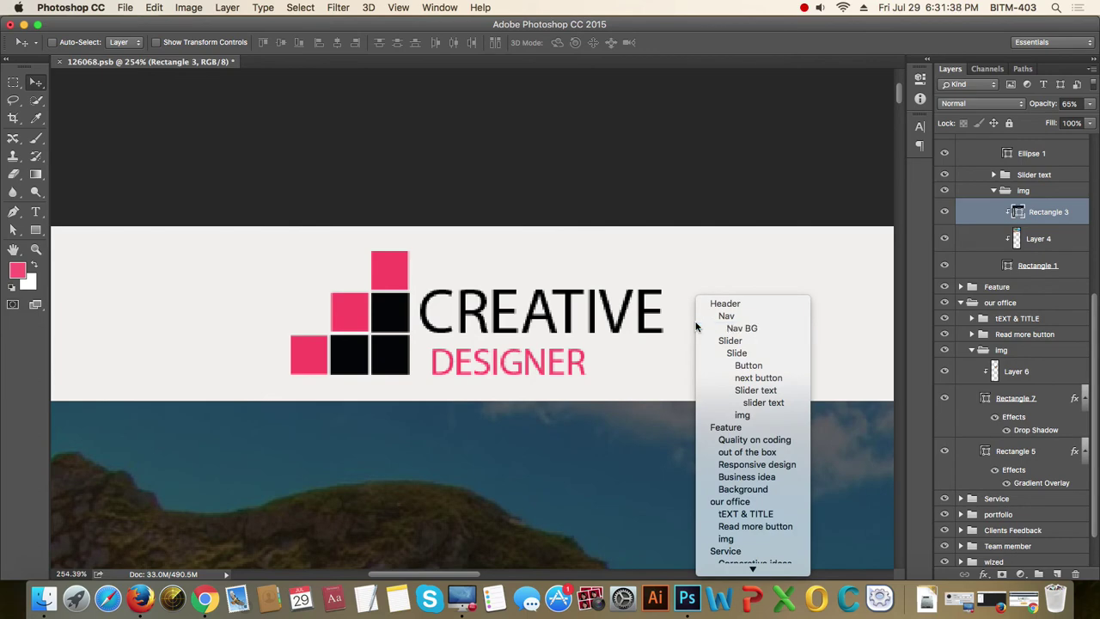
click(731, 328)
double_click(987, 225)
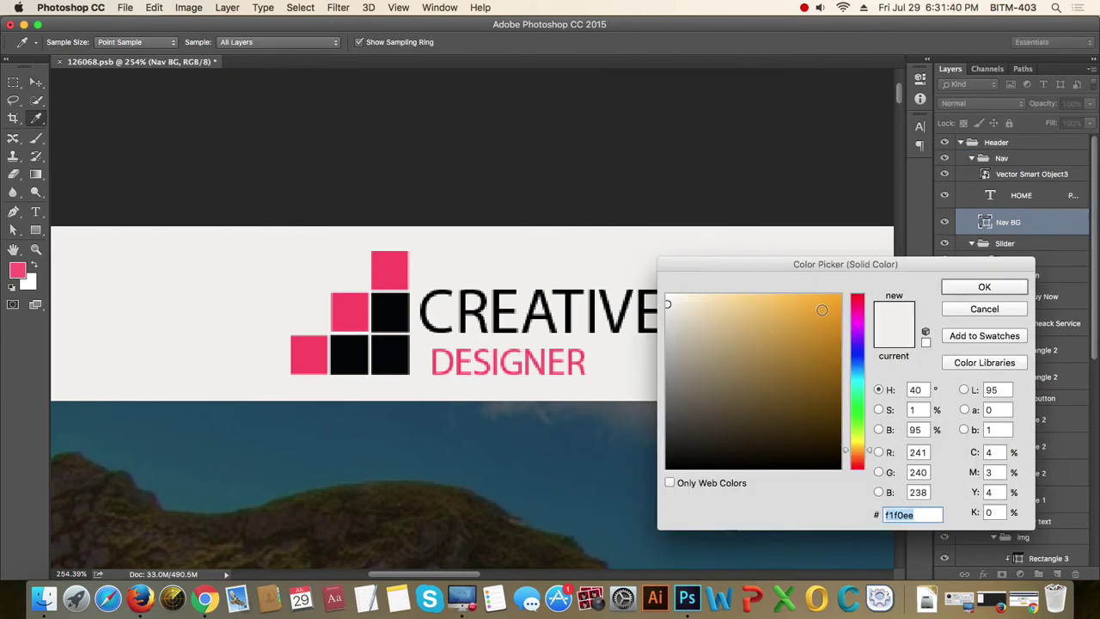
click(840, 306)
drag(815, 264, 865, 359)
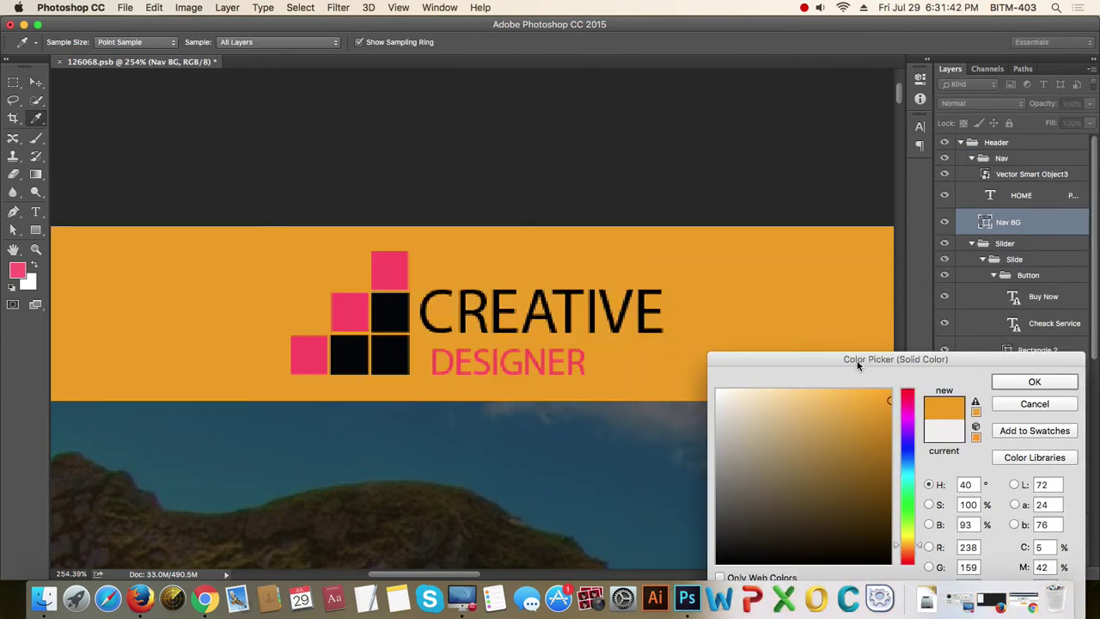
click(1035, 404)
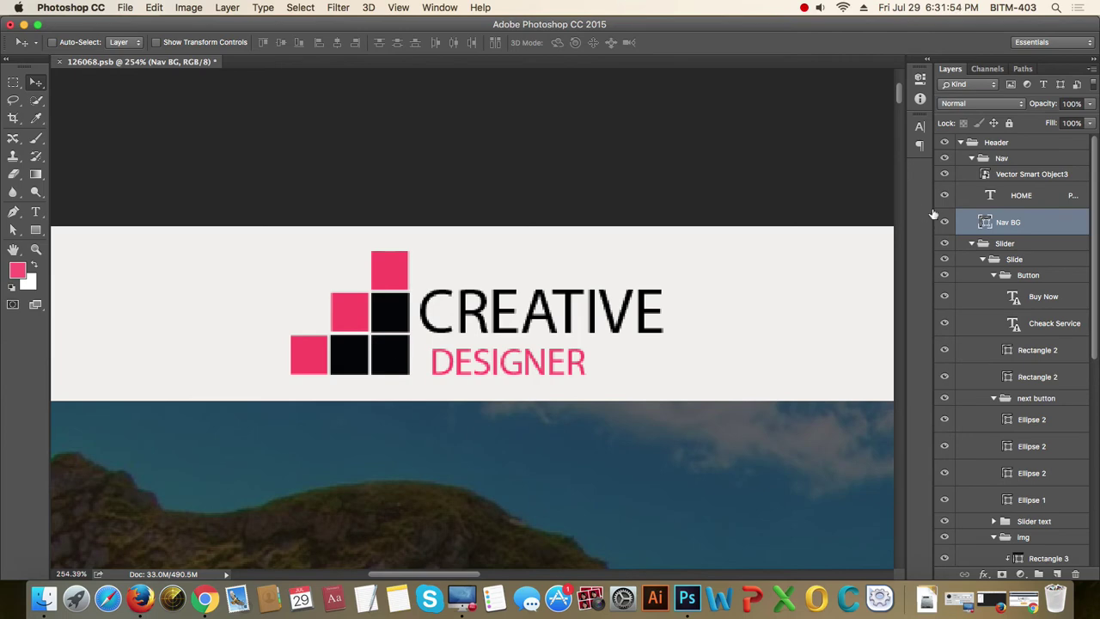
Try the dark pink fill af004a on the header's Nav BG shape and discard the color.
double_click(985, 222)
click(522, 193)
mouse_move(523, 193)
mouse_down()
mouse_move(544, 194)
mouse_move(560, 152)
mouse_up()
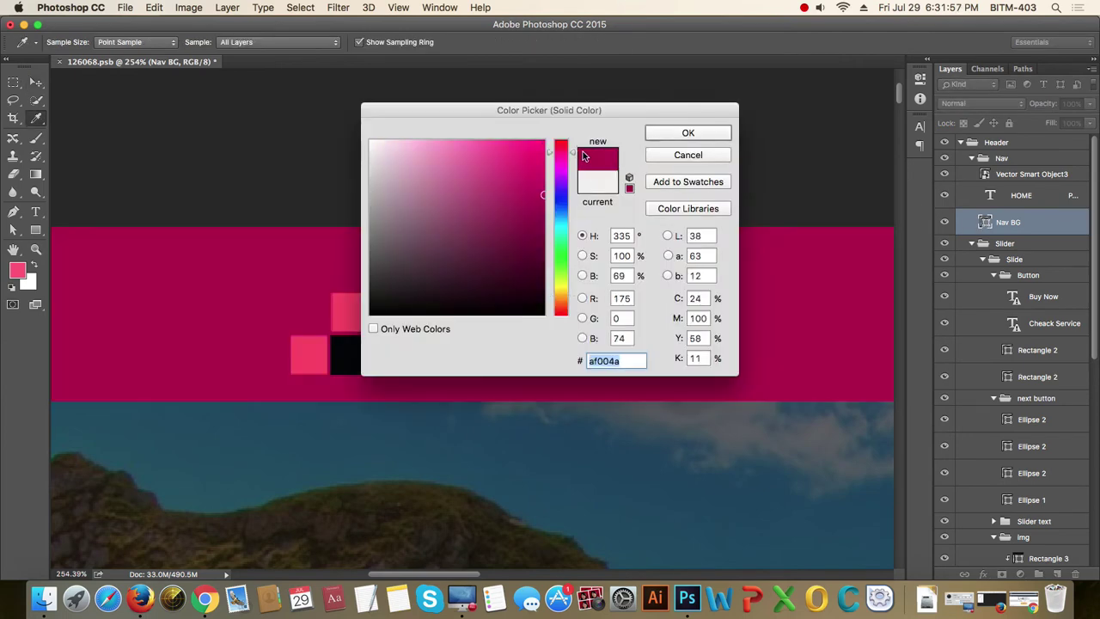
click(688, 154)
Review the layout from the header and hero banner down through the features, Our Office, service and portfolio sections.
click(698, 335)
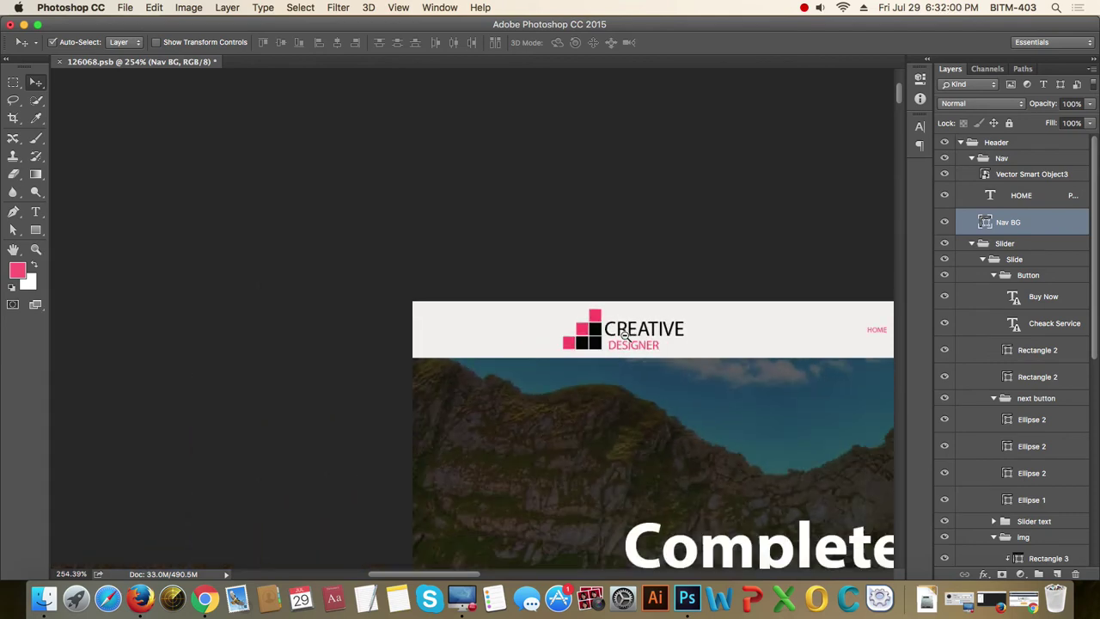
drag(688, 341, 573, 197)
drag(709, 323, 589, 229)
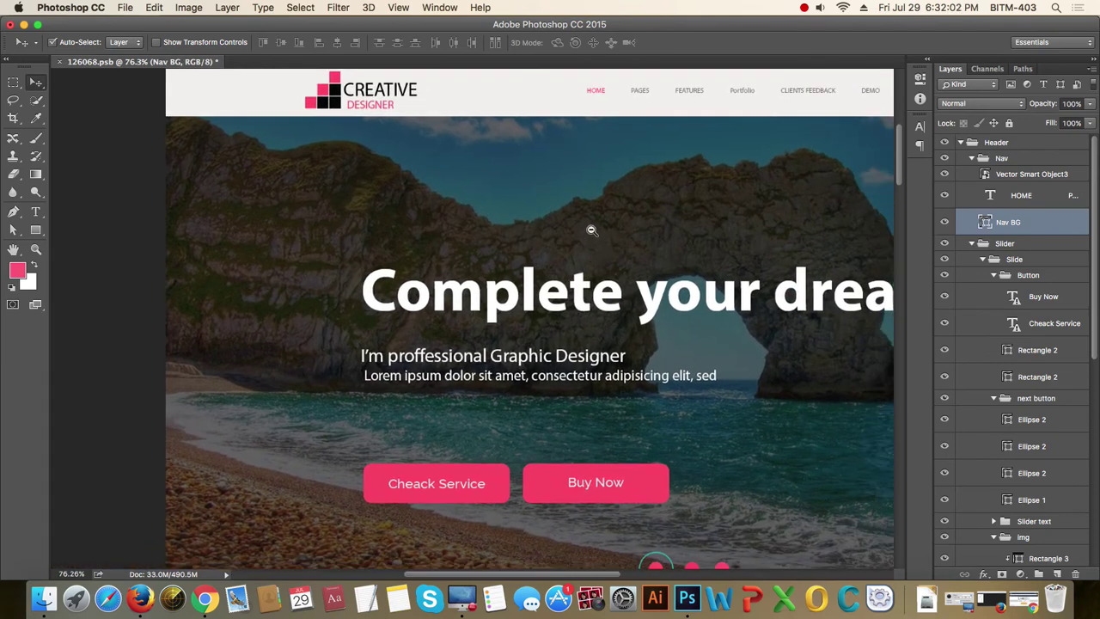
scroll(589, 228, down, 3)
drag(722, 311, 573, 287)
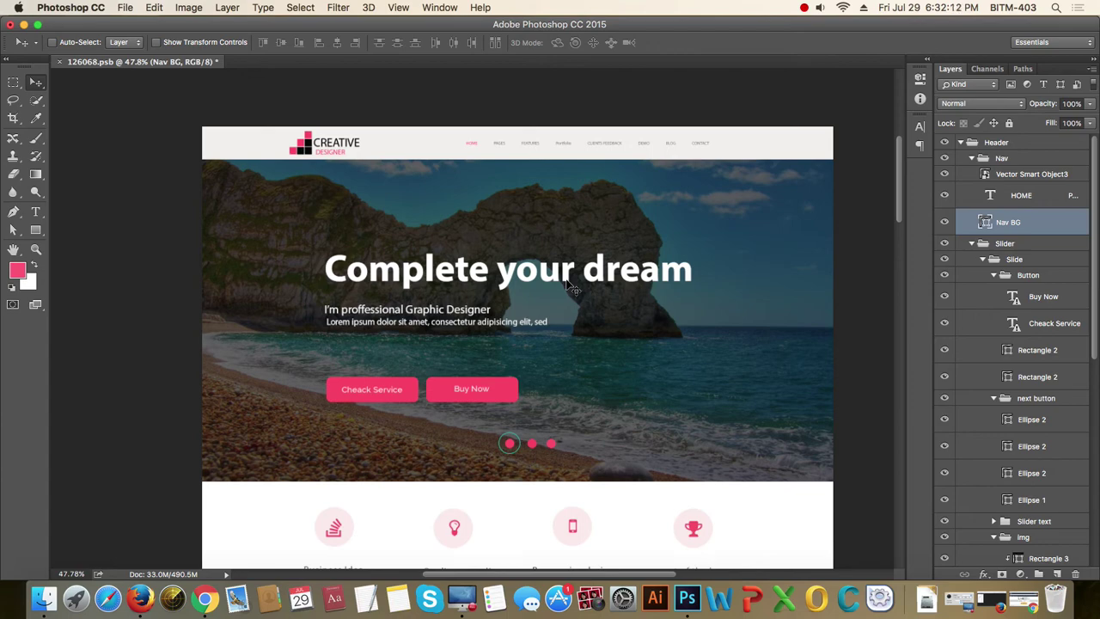
scroll(705, 343, down, 10)
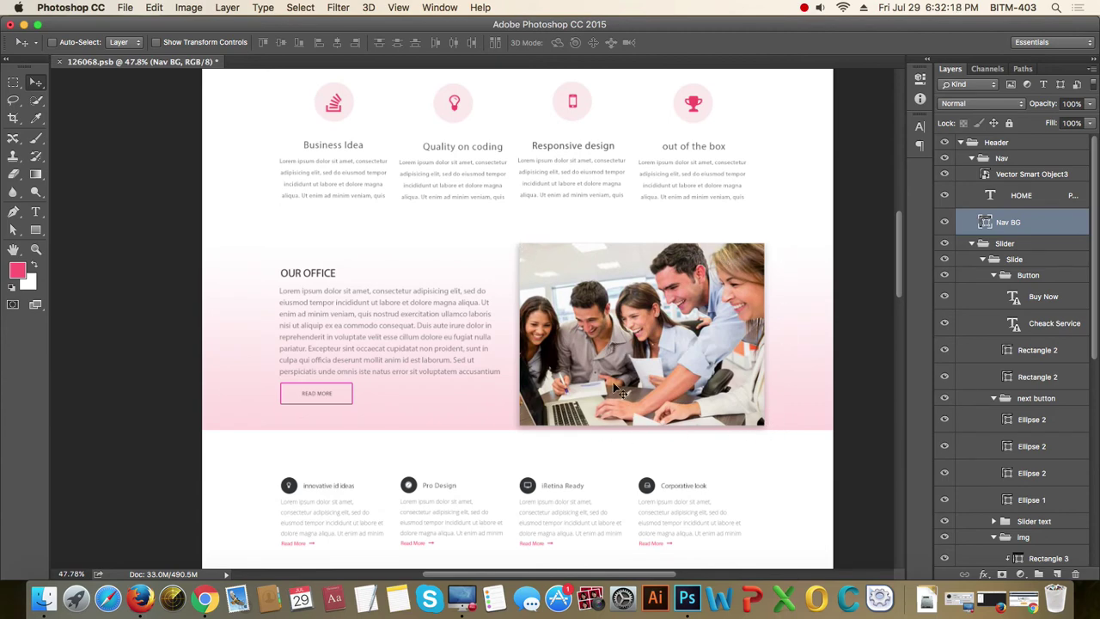
scroll(617, 391, down, 8)
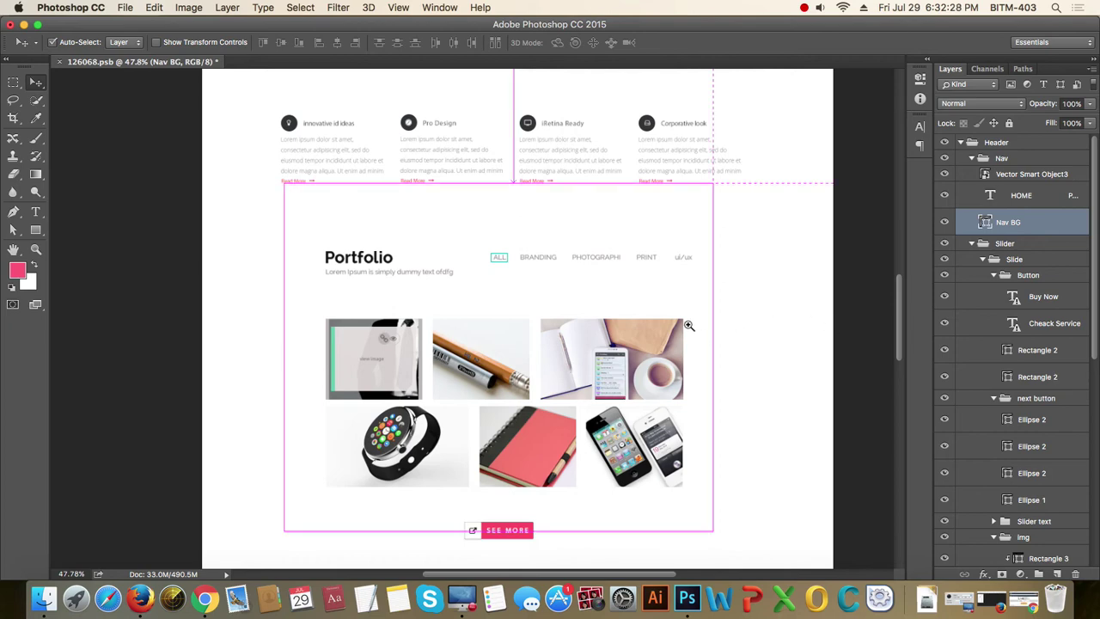
Select the notebook-and-coffee portfolio picture's layer, Layer 10, and switch its visibility off and on.
key(super+space)
drag(689, 325, 680, 328)
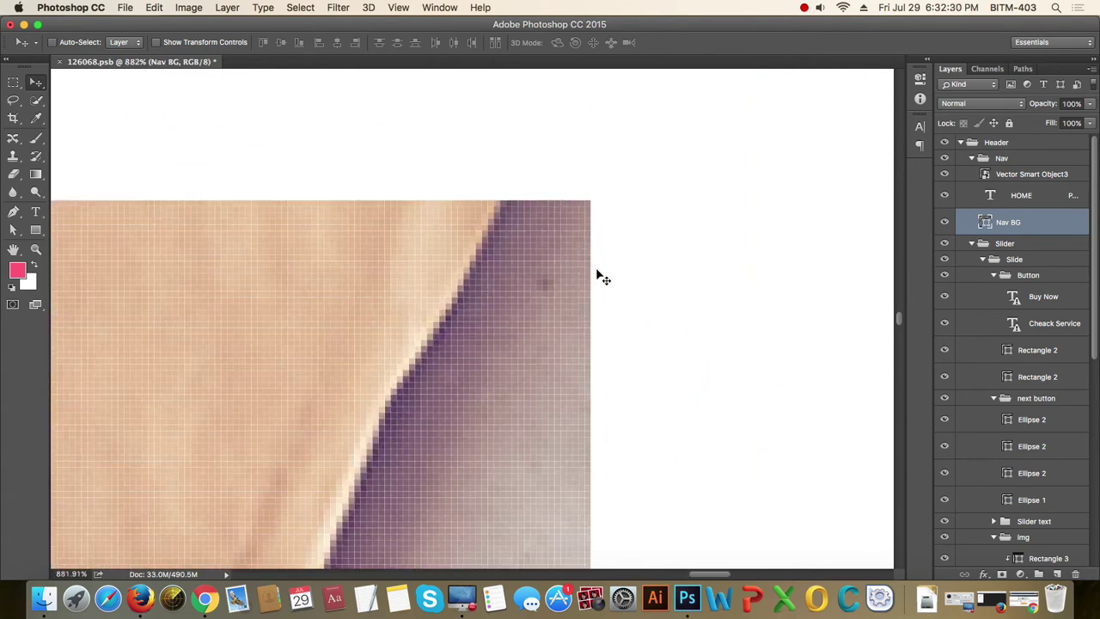
right_click(563, 258)
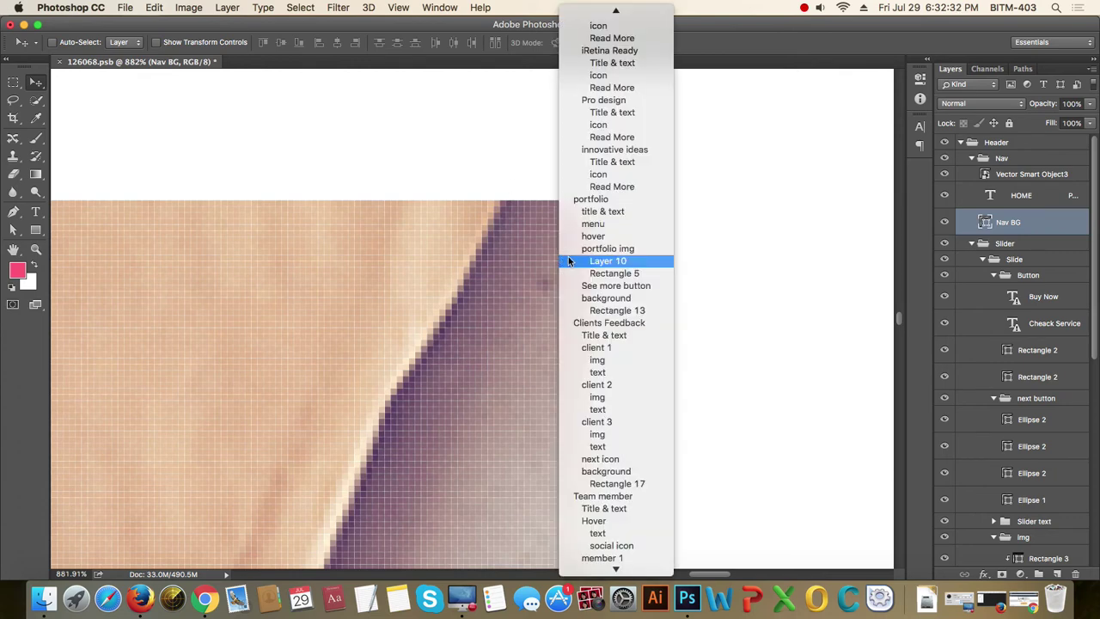
click(568, 258)
click(945, 189)
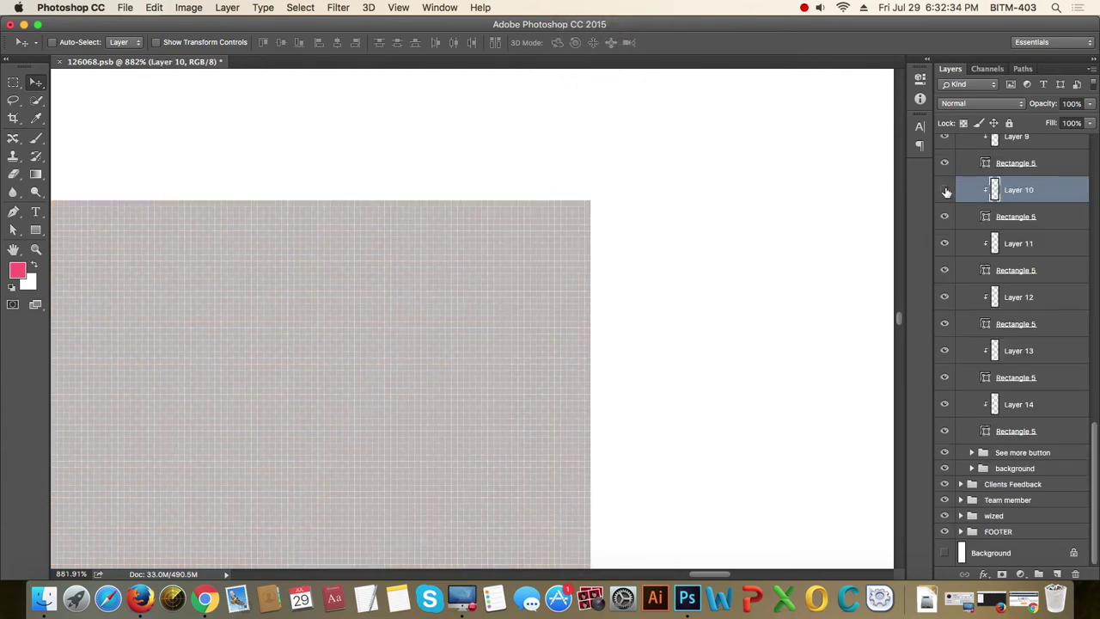
click(945, 189)
Round all four corners of the Rectangle 5 shape beneath Layer 10 to a 10 px radius.
click(987, 220)
key(a)
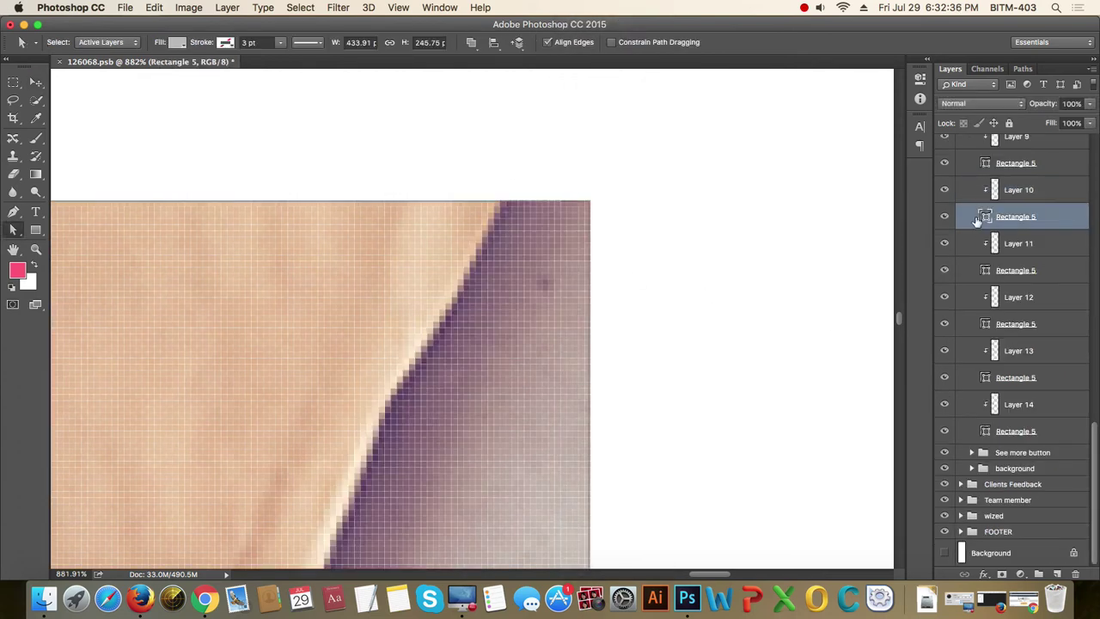
drag(633, 171, 528, 246)
click(920, 78)
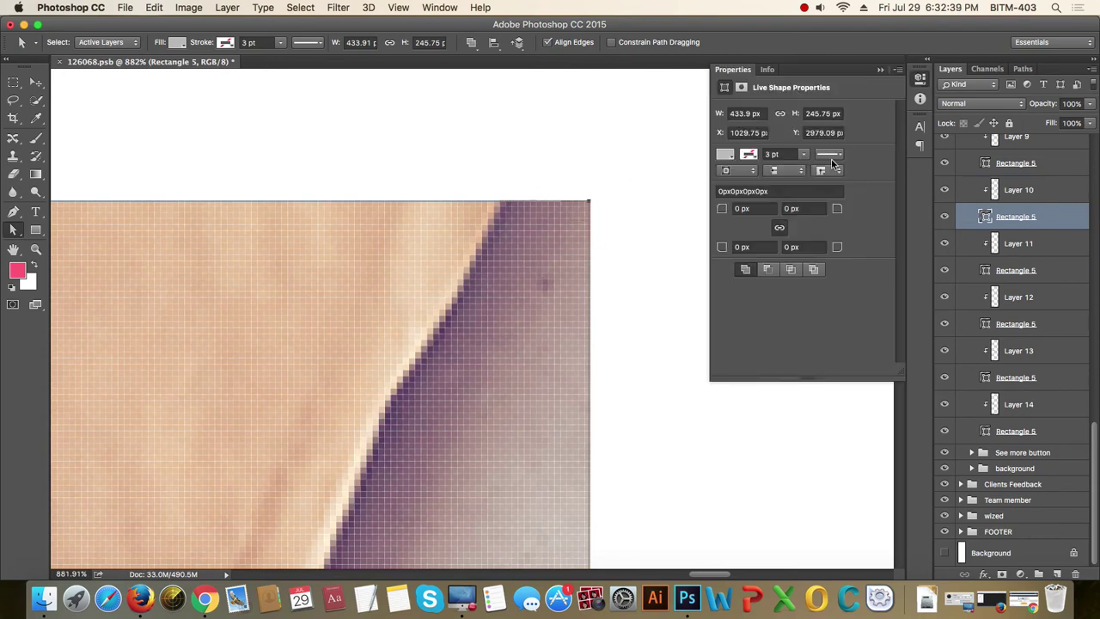
click(750, 209)
text(10)
key(Return)
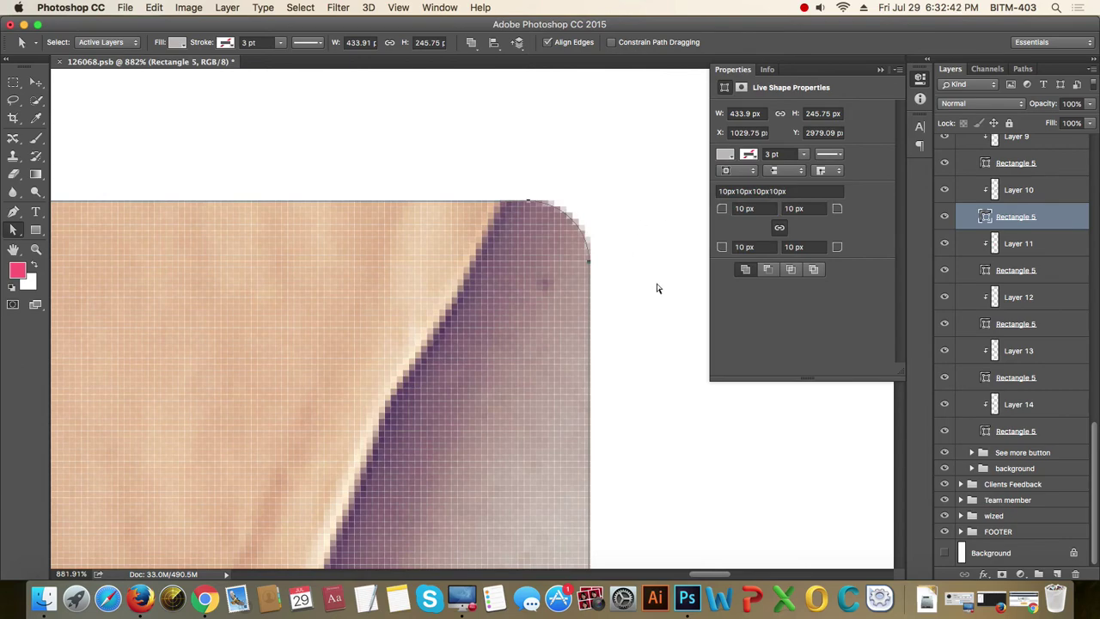
key(super+1)
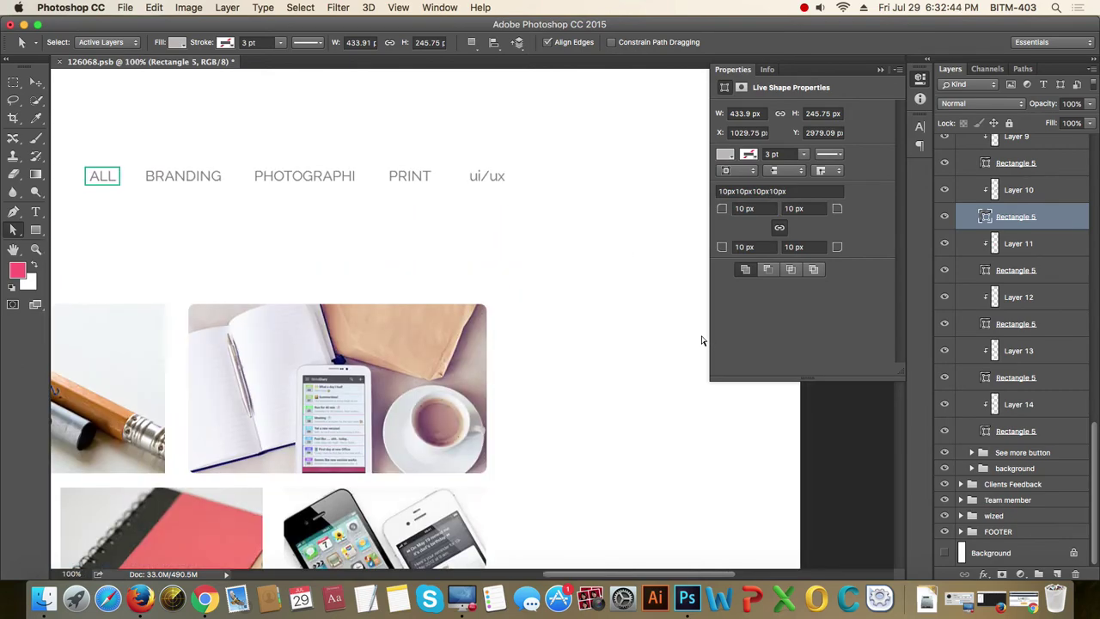
click(920, 78)
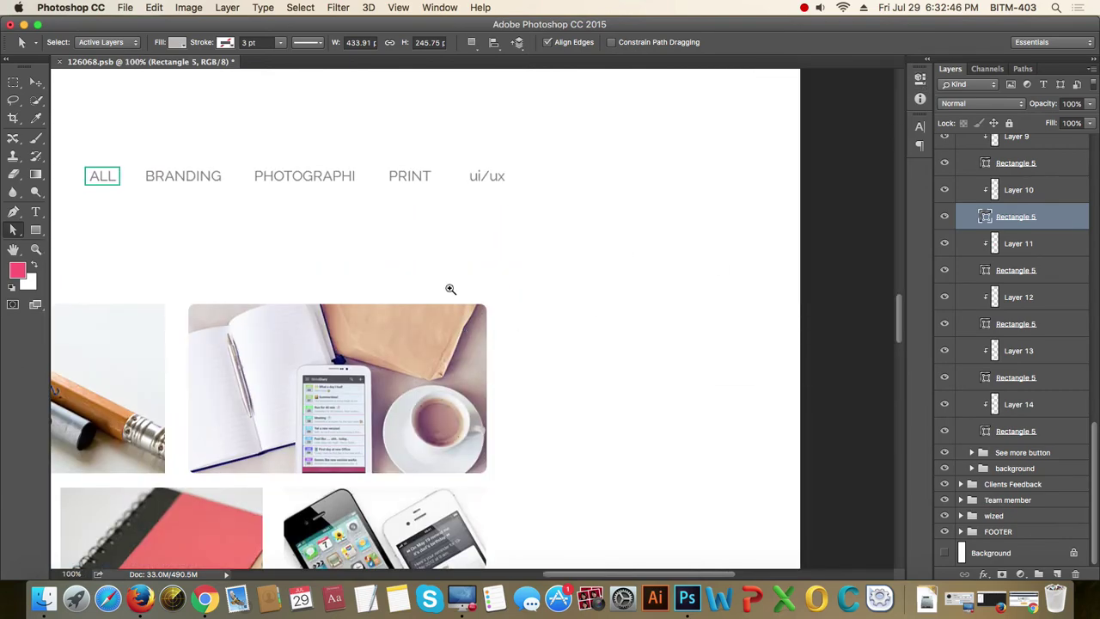
Examine the rounded picture against the other portfolio images, and review the page up to the header and hero banner.
drag(449, 287, 719, 244)
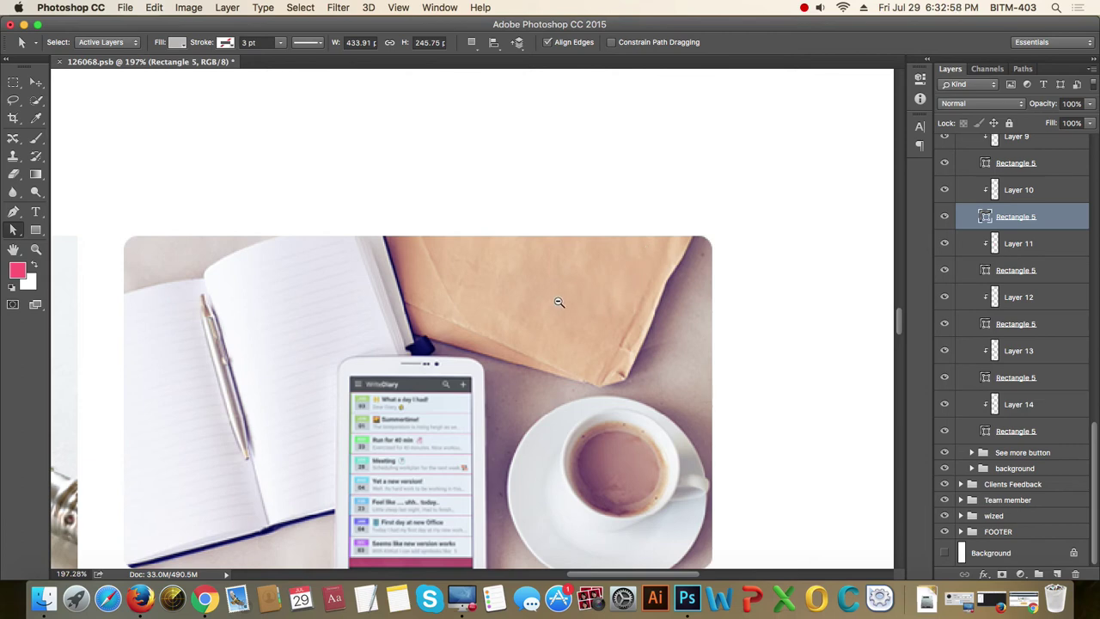
key(super+minus)
key(super+minus)
key(super+minus)
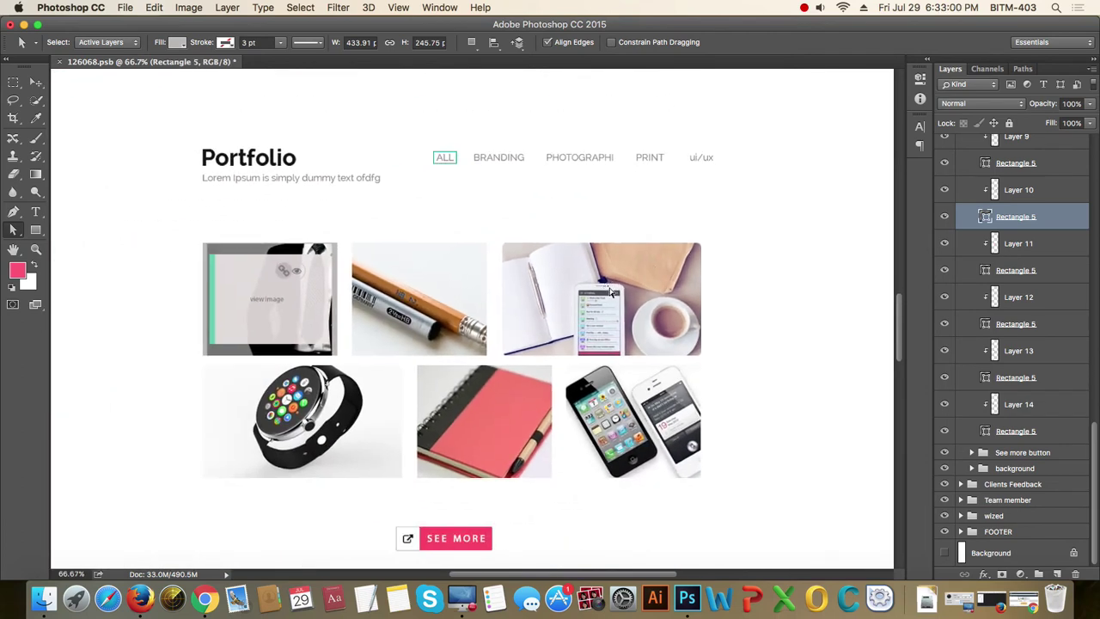
key(super+minus)
key(super+minus)
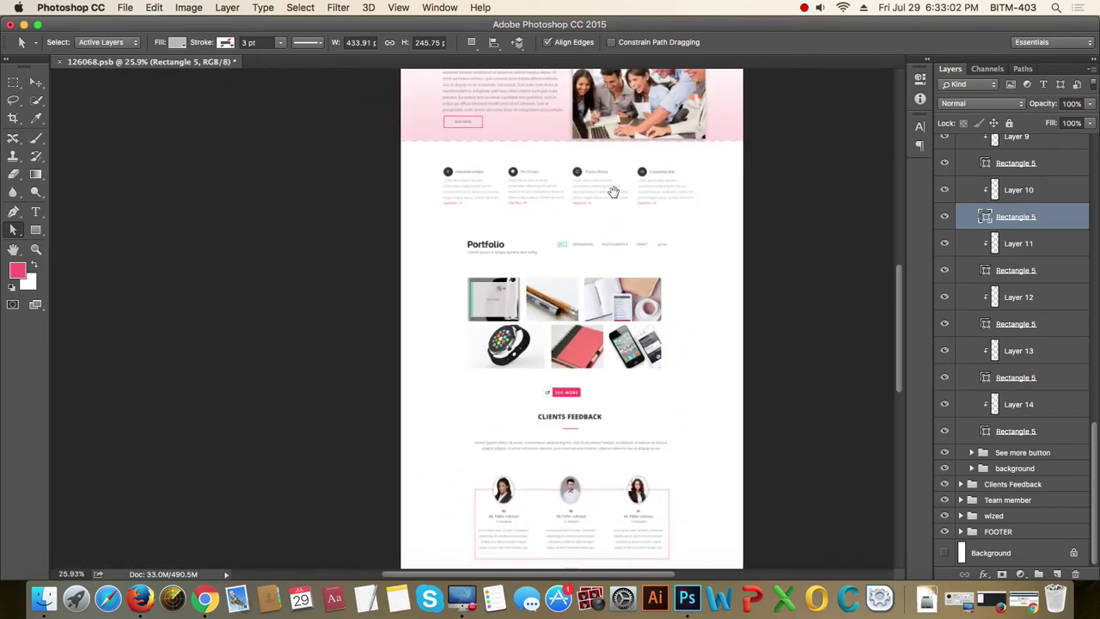
drag(575, 187, 596, 403)
scroll(596, 402, up, 5)
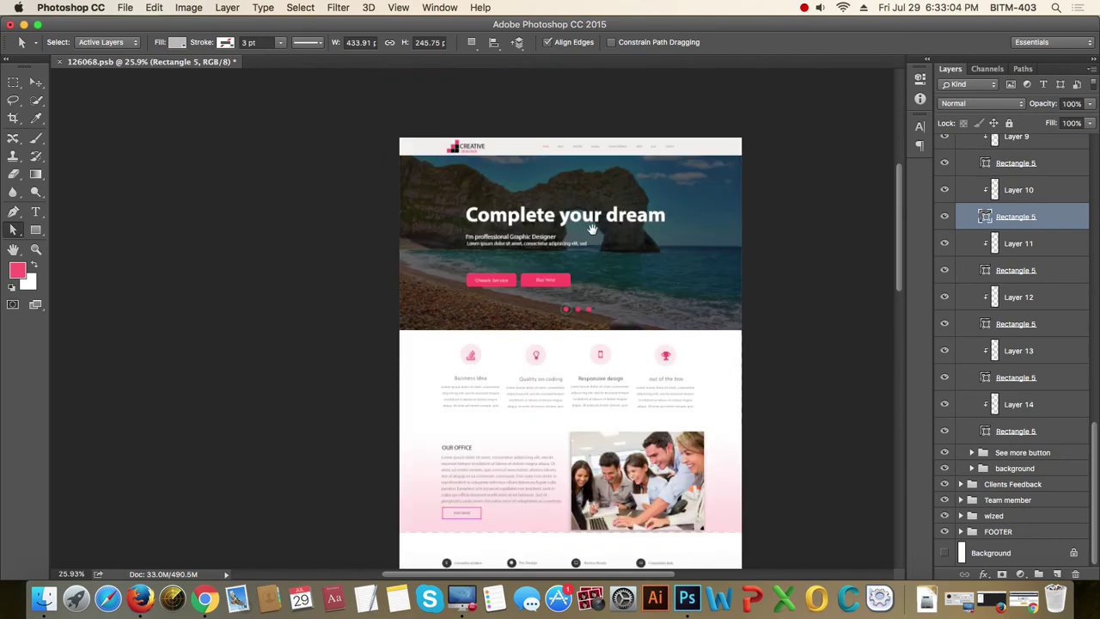
click(479, 141)
click(520, 172)
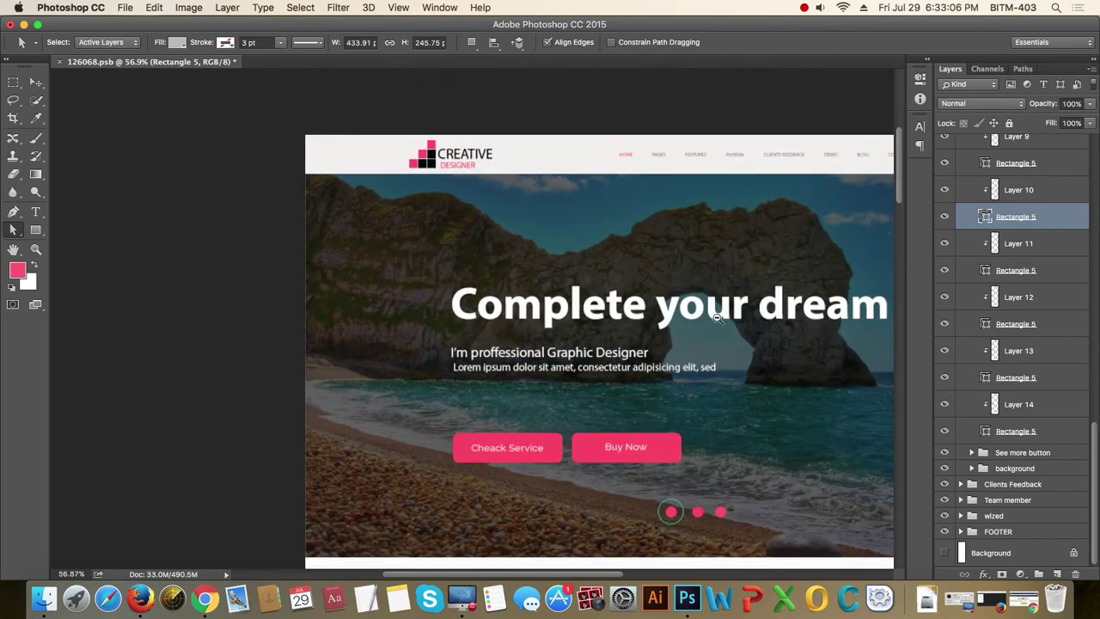
drag(719, 318, 660, 318)
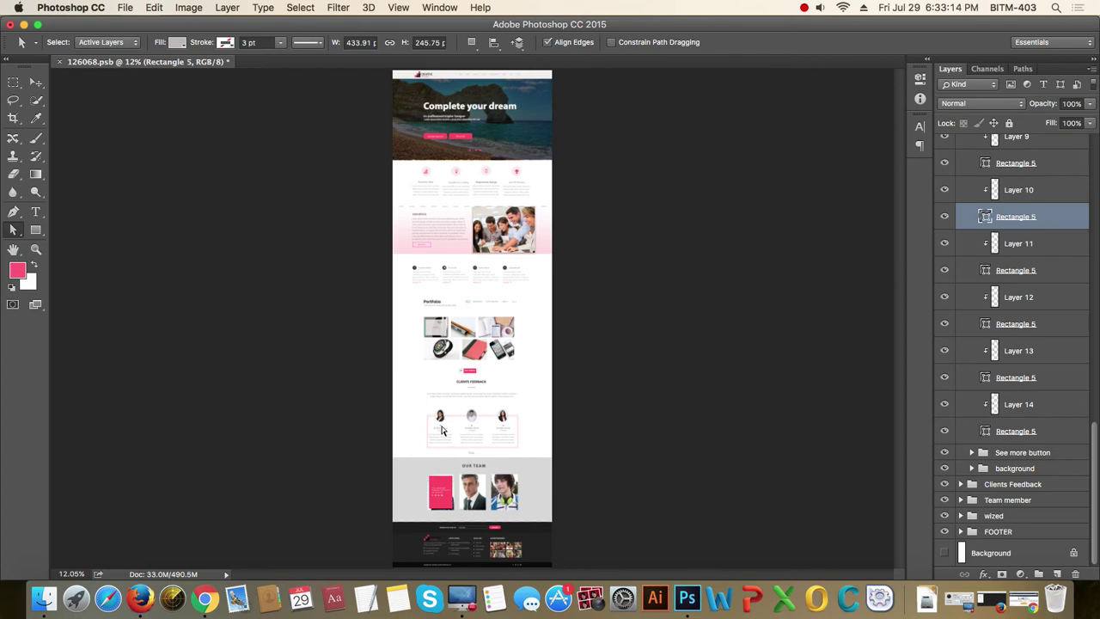
Examine the Clients Feedback portraits, and try a rectangular selection around the first client's photo.
drag(440, 420, 580, 453)
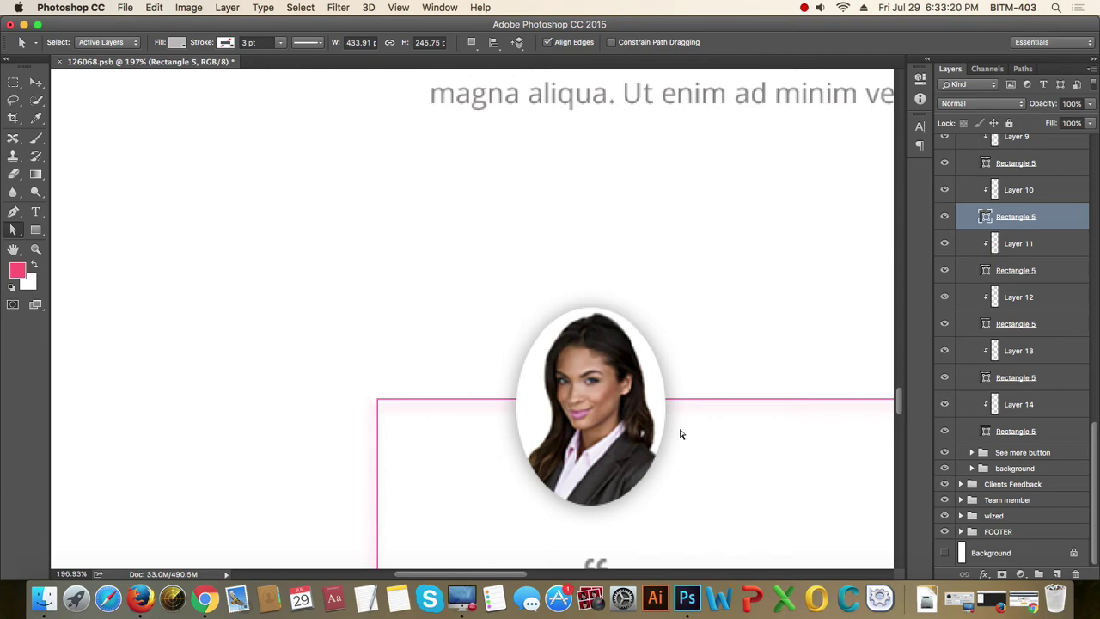
drag(742, 407, 558, 380)
drag(730, 401, 564, 381)
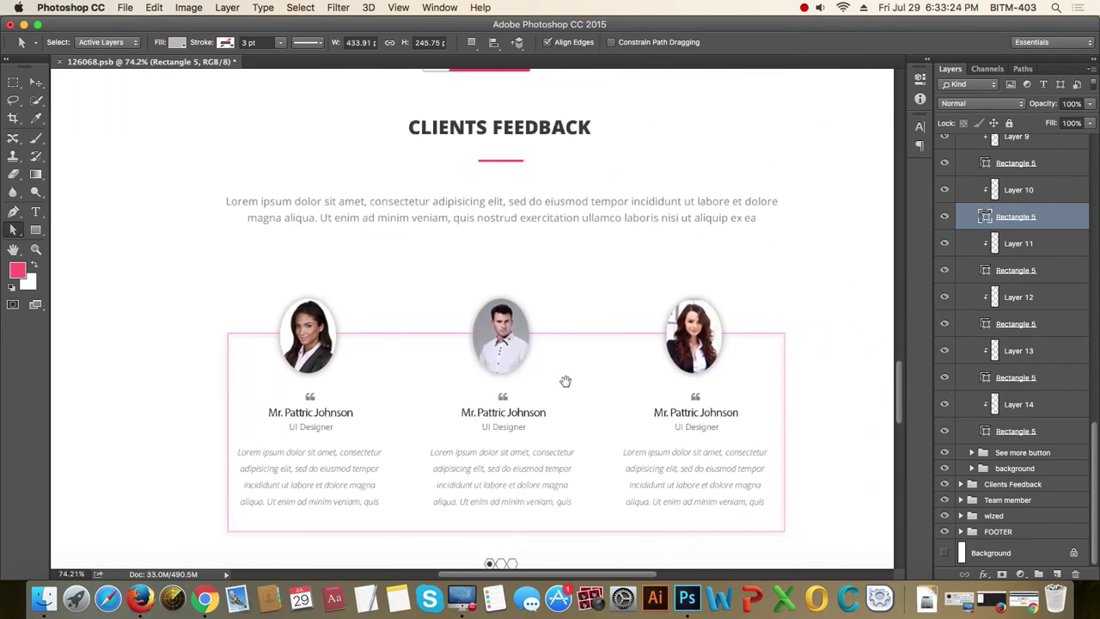
key(m)
scroll(285, 341, up, 5)
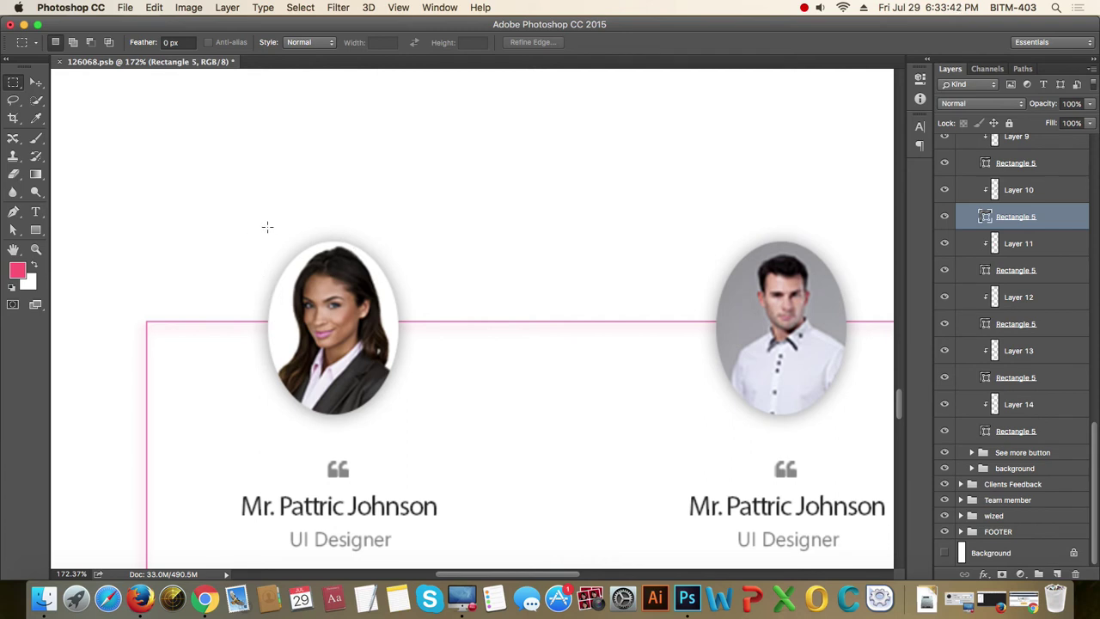
drag(235, 212, 419, 424)
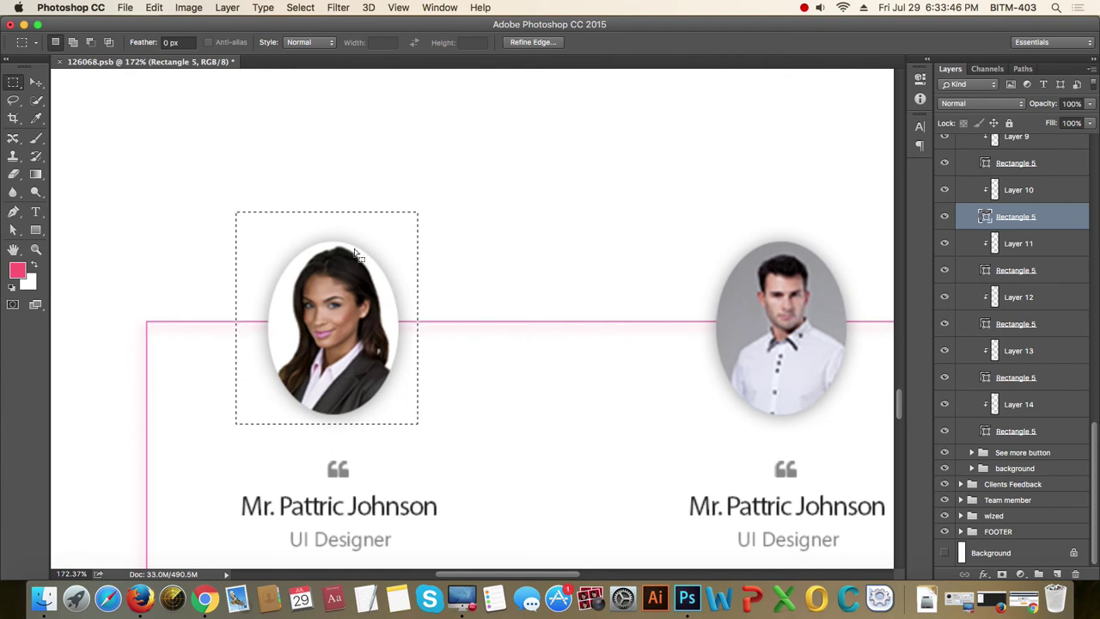
click(604, 418)
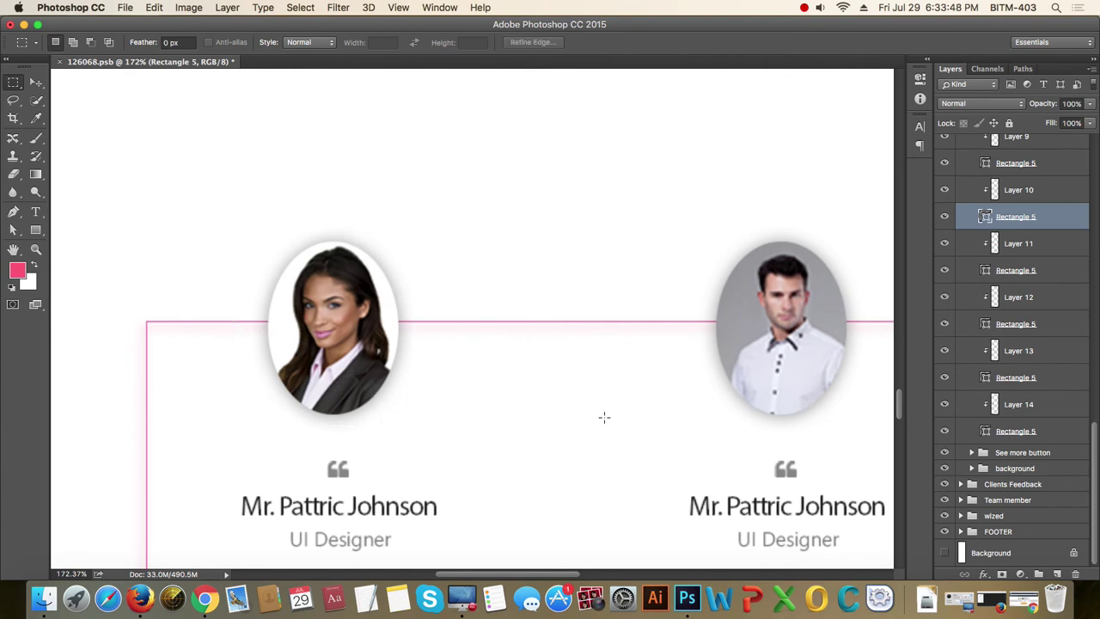
Select the Creative Designer logo's layer in the header and switch its visibility off and on.
key(super+minus)
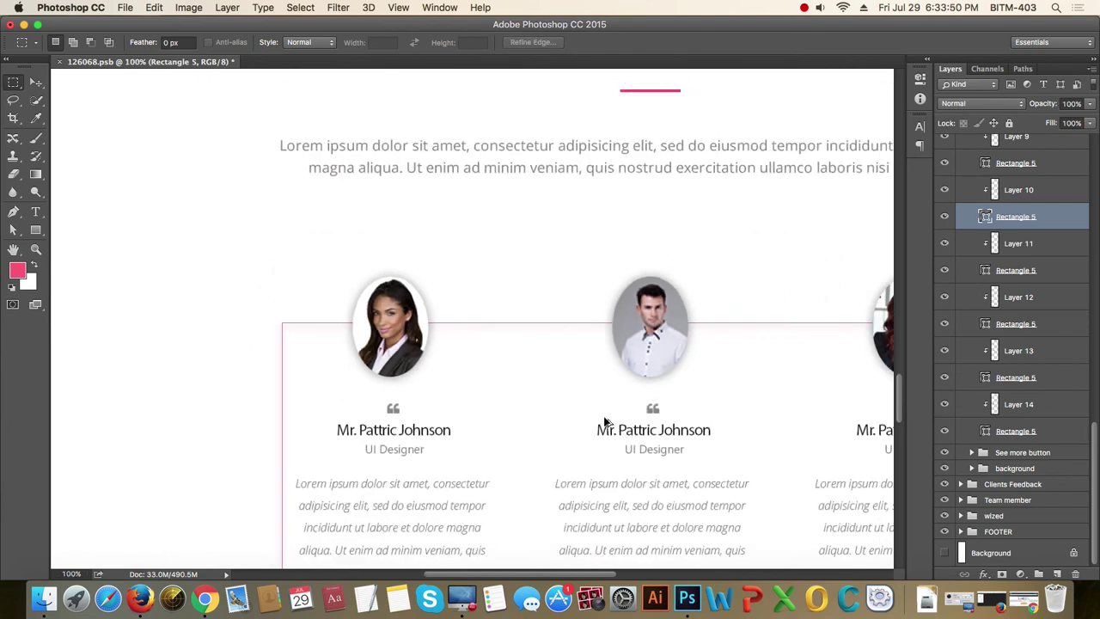
alt+click(729, 371)
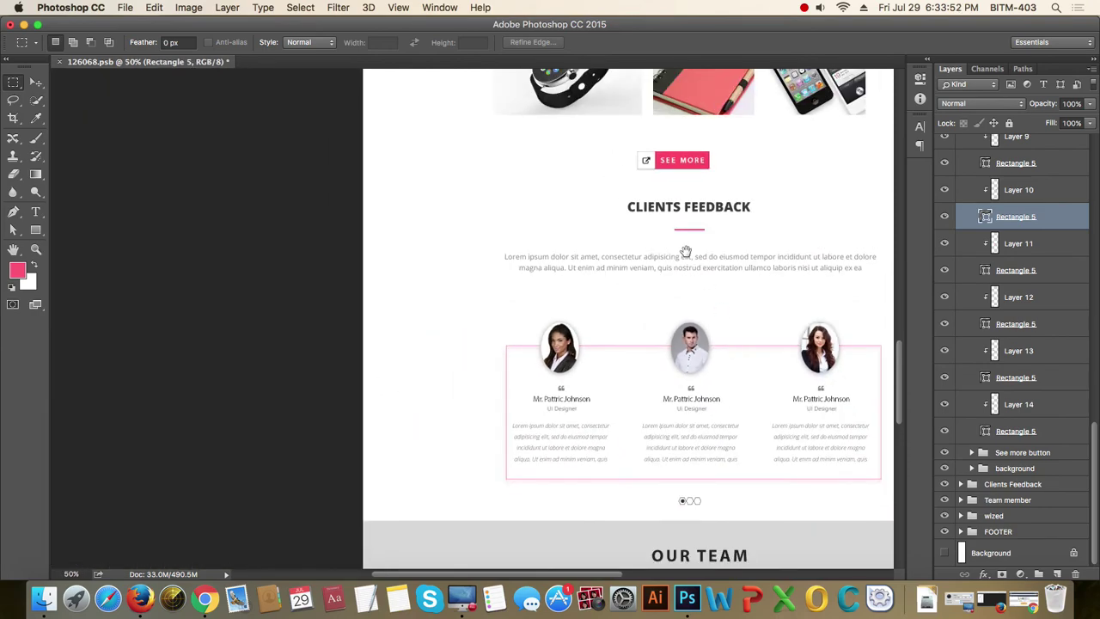
scroll(685, 248, up, 15)
scroll(535, 324, up, 5)
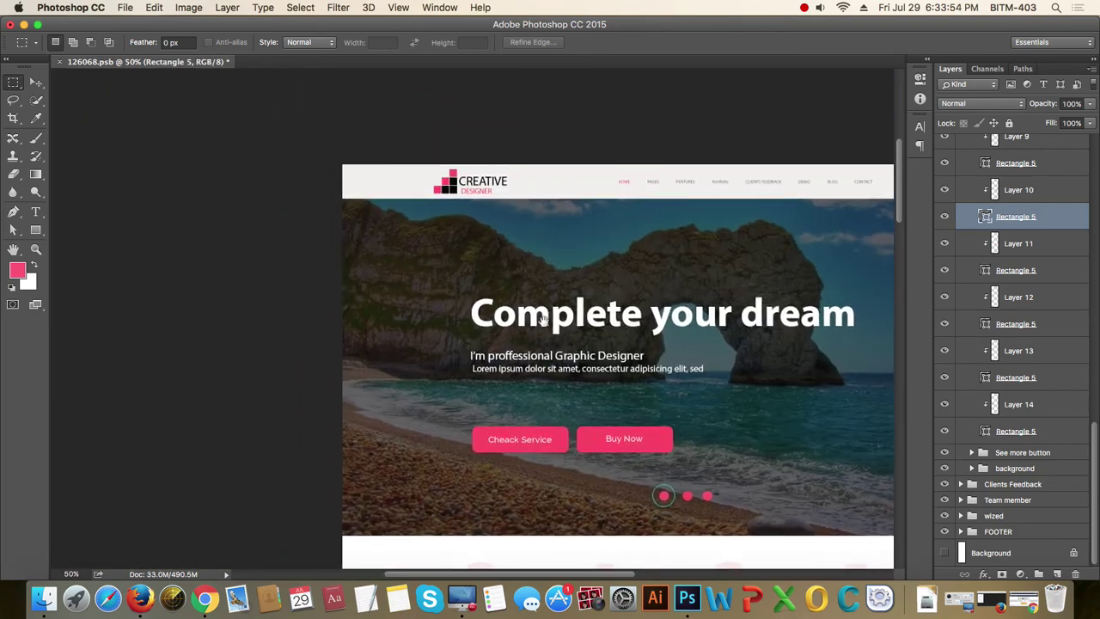
scroll(482, 249, up, 4)
scroll(460, 232, up, 2)
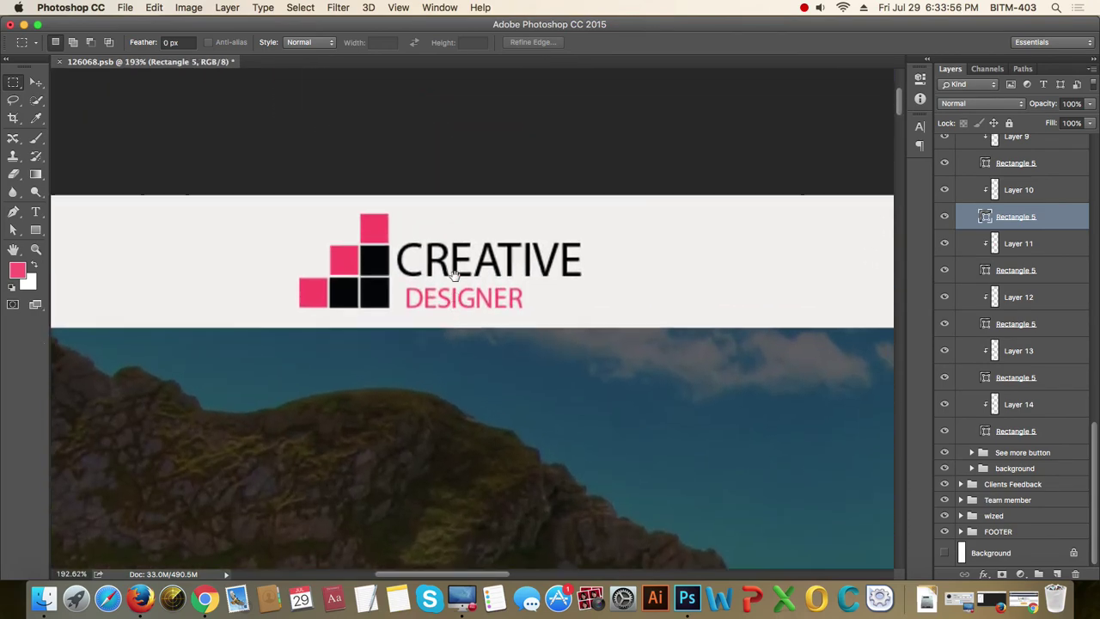
key(v)
right_click(376, 290)
click(378, 296)
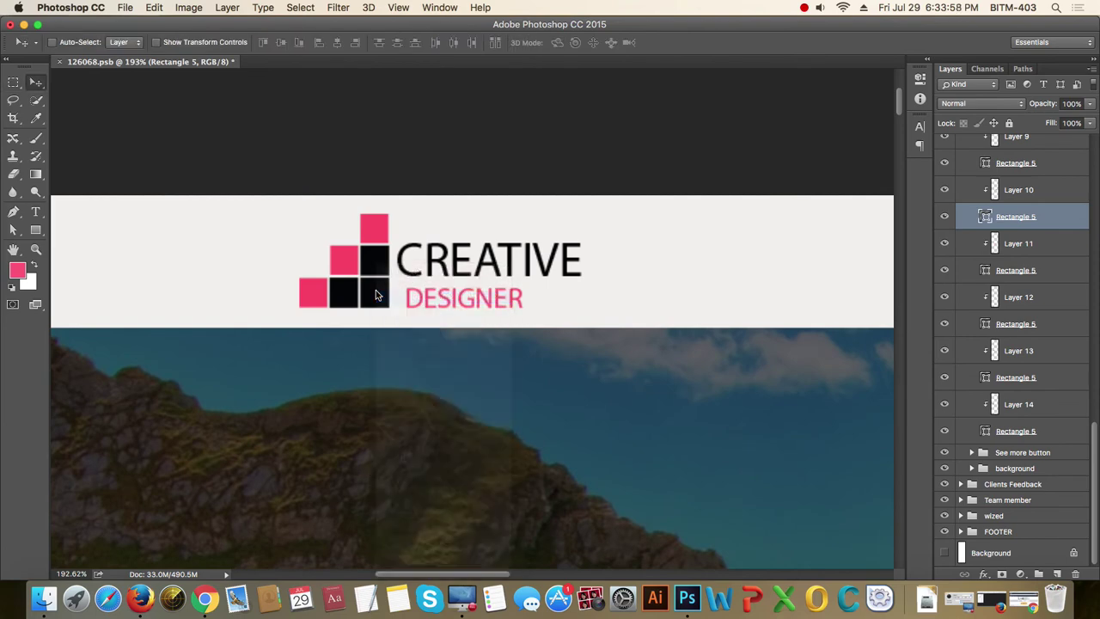
click(944, 175)
click(945, 175)
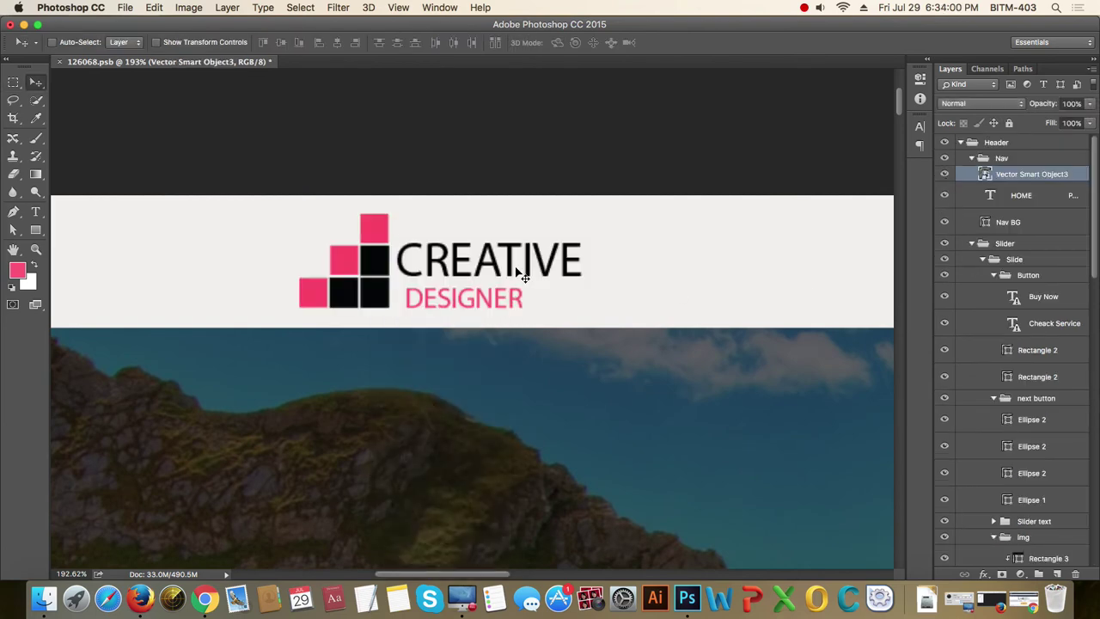
key(m)
drag(179, 196, 634, 360)
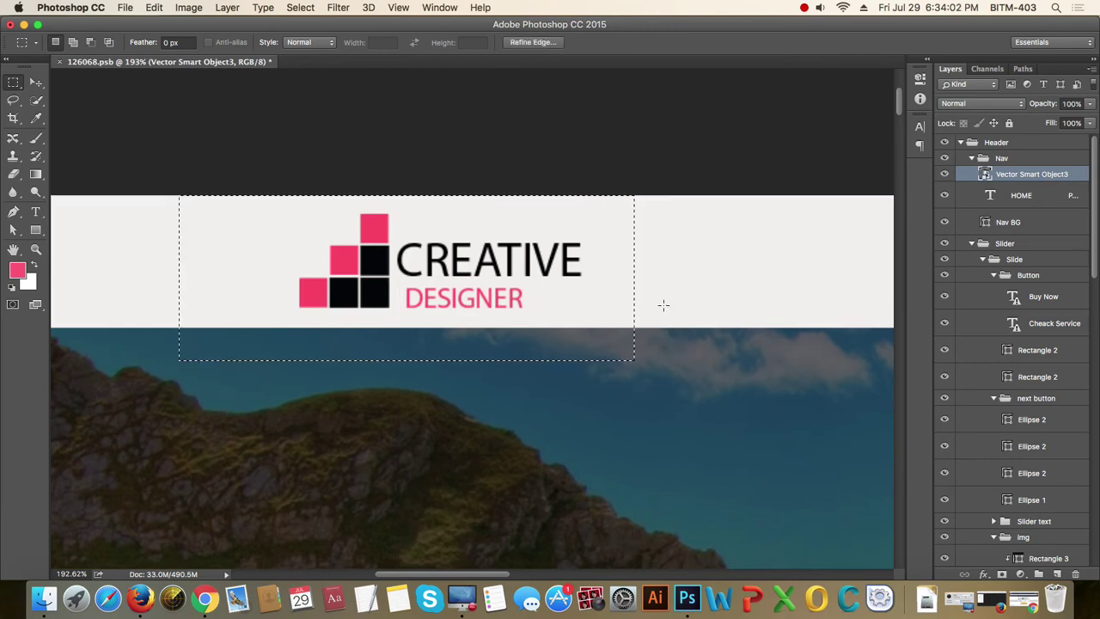
click(153, 8)
click(153, 8)
click(777, 220)
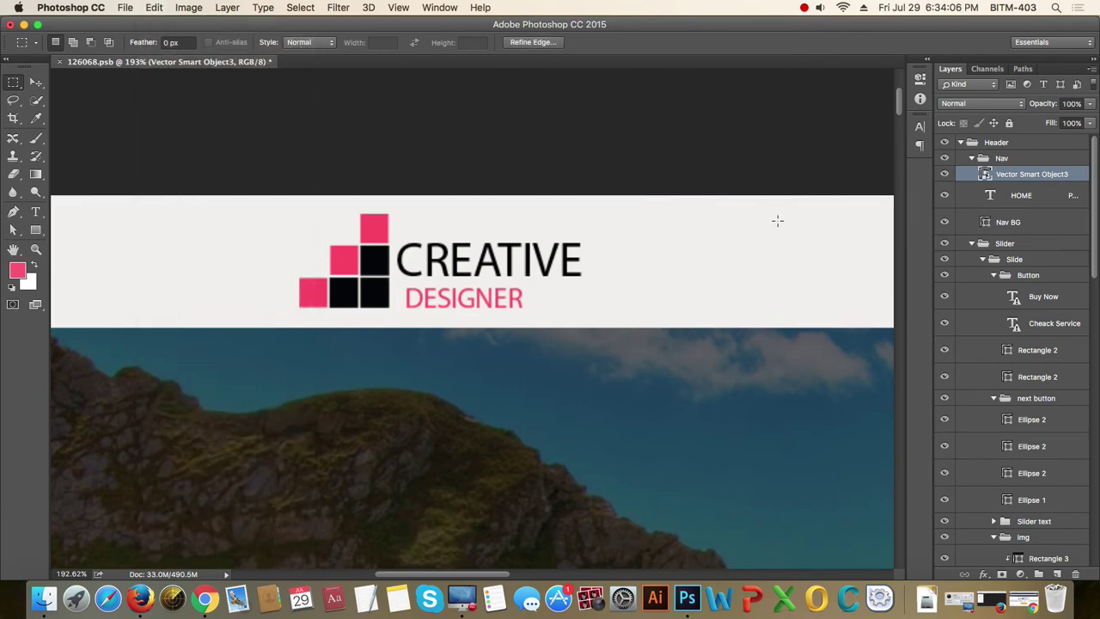
Hide the page's other layers and groups so that only the Creative Designer logo stays shown.
click(945, 174)
click(945, 175)
click(945, 175)
click(945, 175)
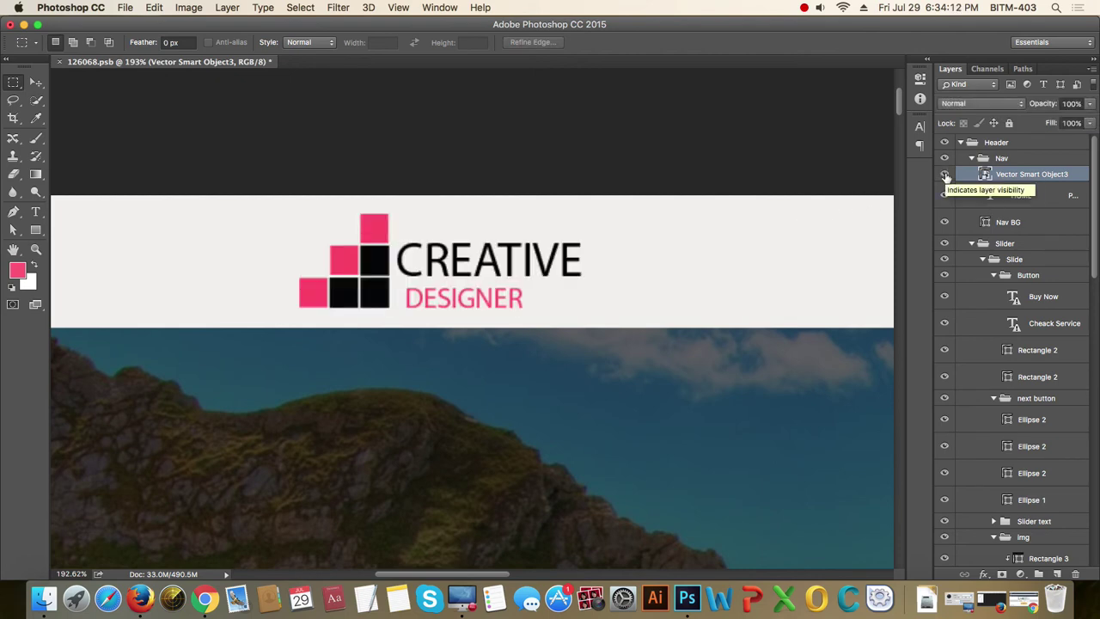
drag(945, 195, 944, 258)
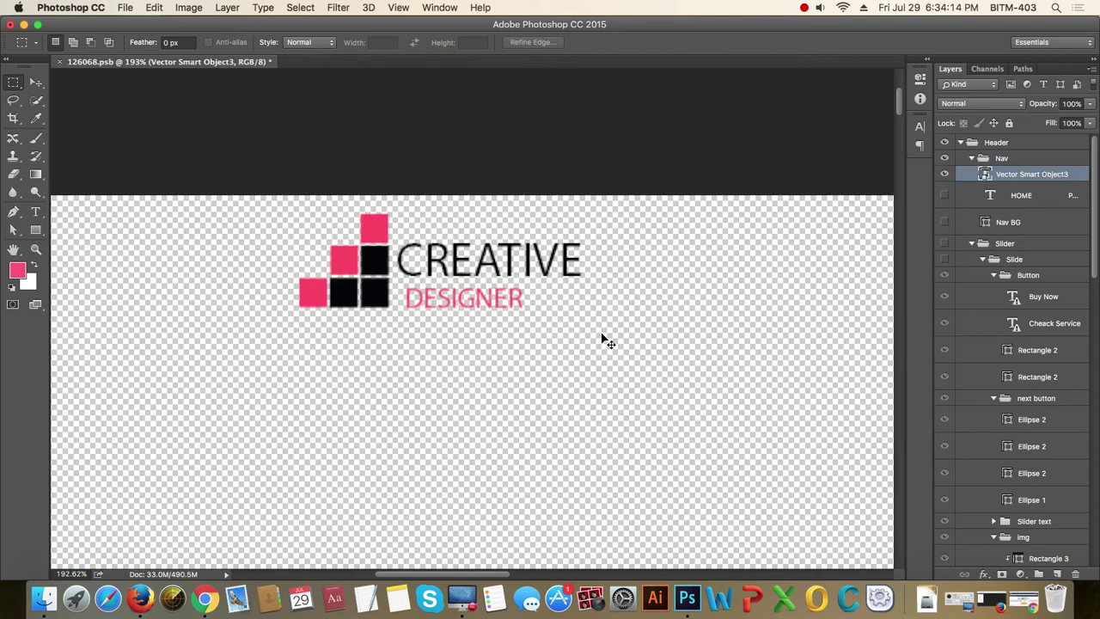
Draw a rectangular selection around the isolated Creative Designer logo and copy it with Copy Merged.
key(super+0)
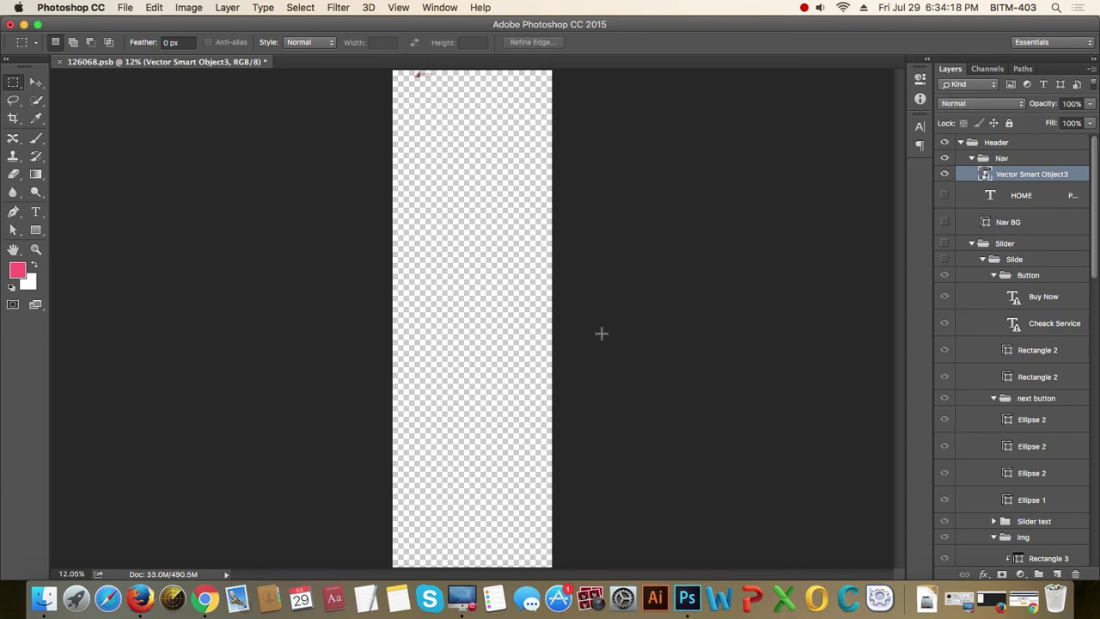
key(super+1)
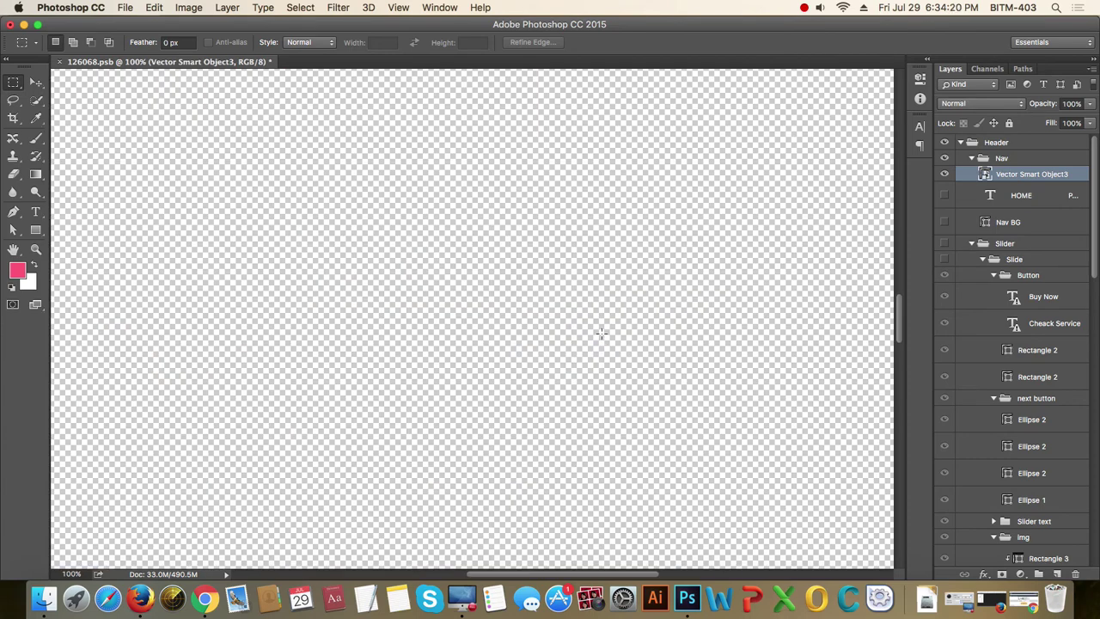
drag(588, 198, 511, 229)
scroll(527, 290, up, 5)
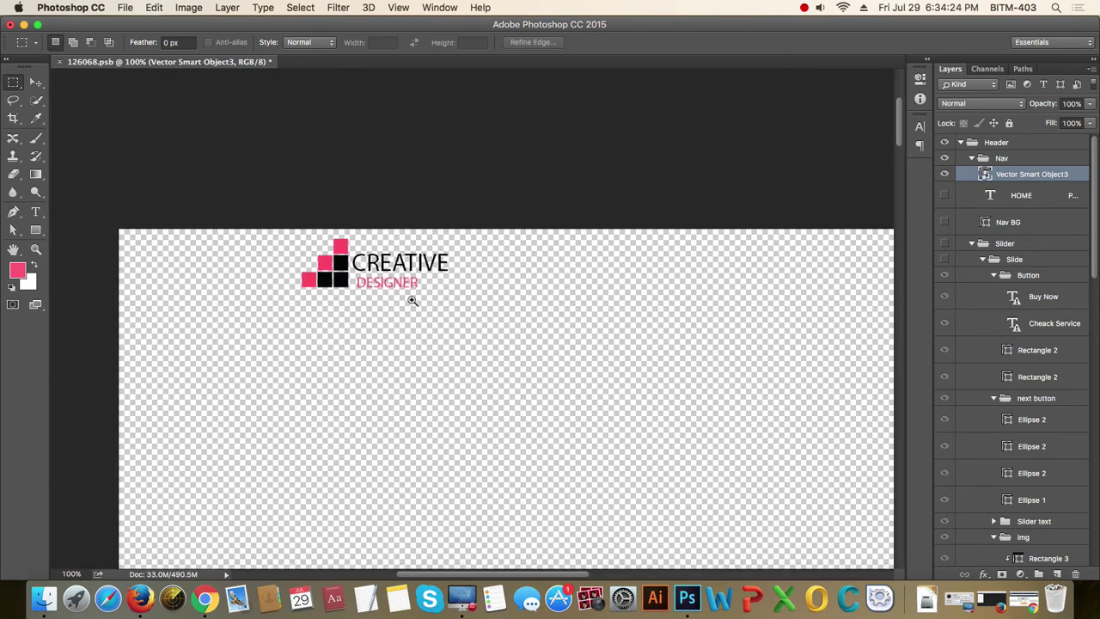
scroll(413, 300, up, 3)
drag(128, 140, 589, 360)
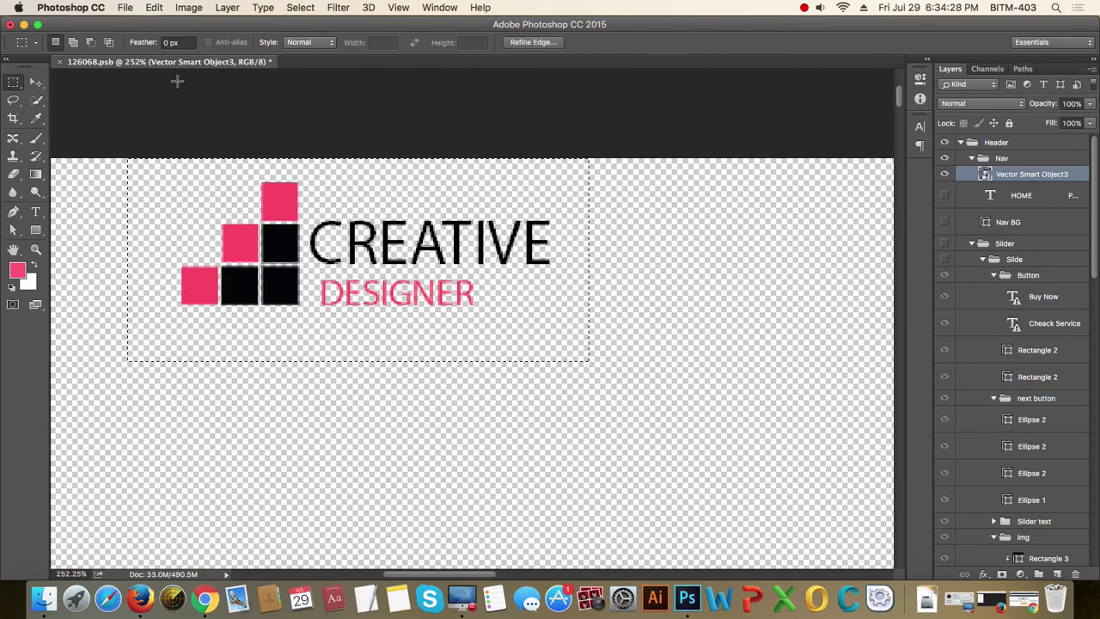
click(155, 9)
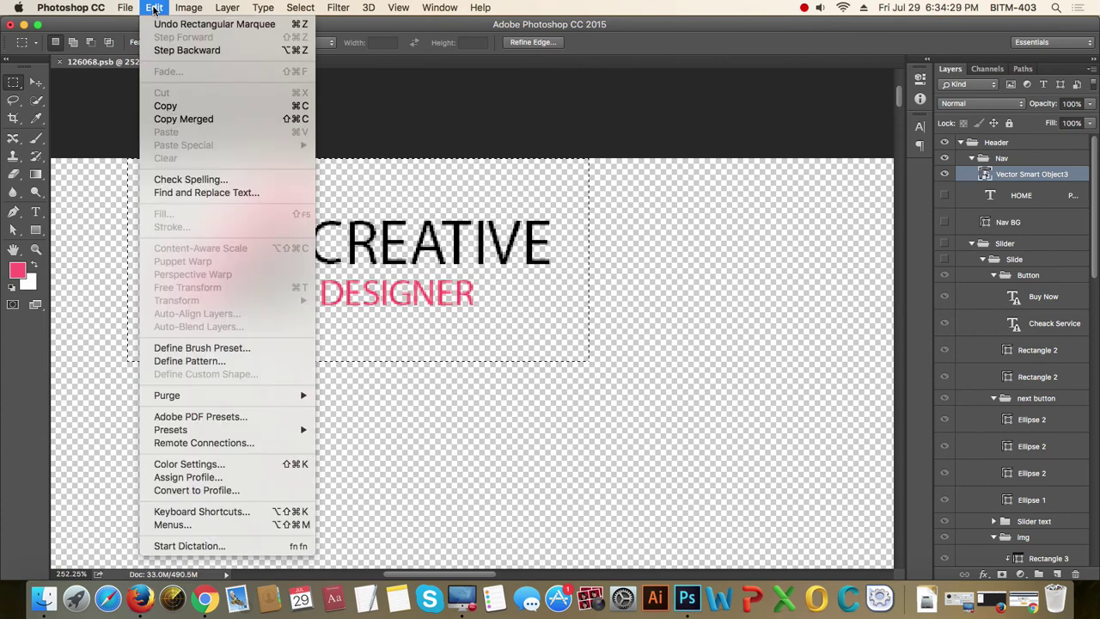
click(199, 122)
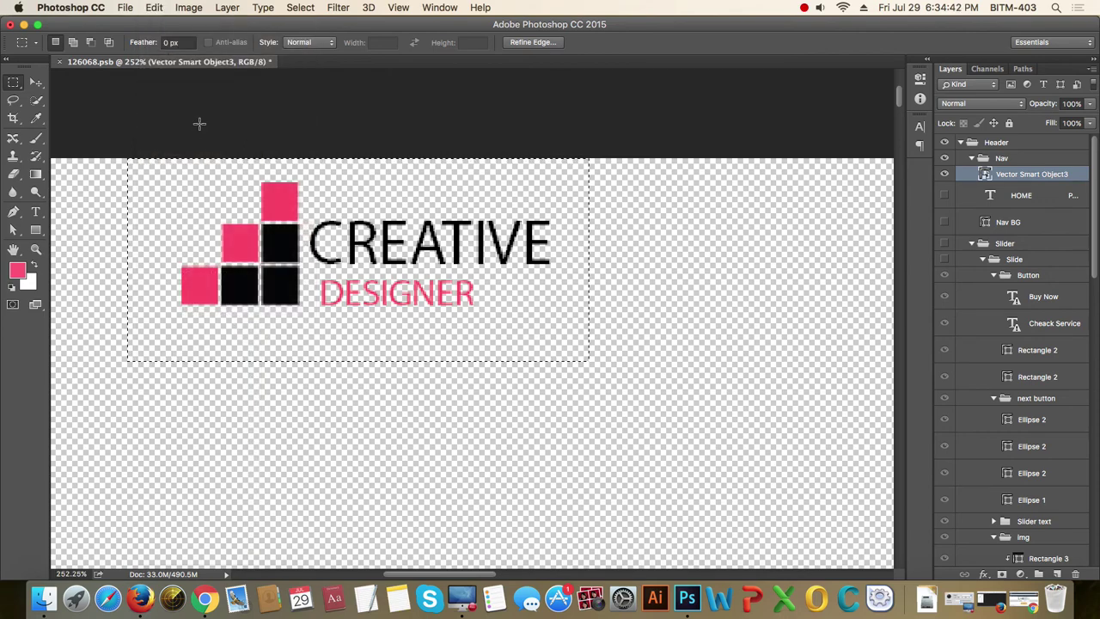
Create a new 213 × 71 pixel document from the clipboard size and paste the copied logo into it.
key(super+n)
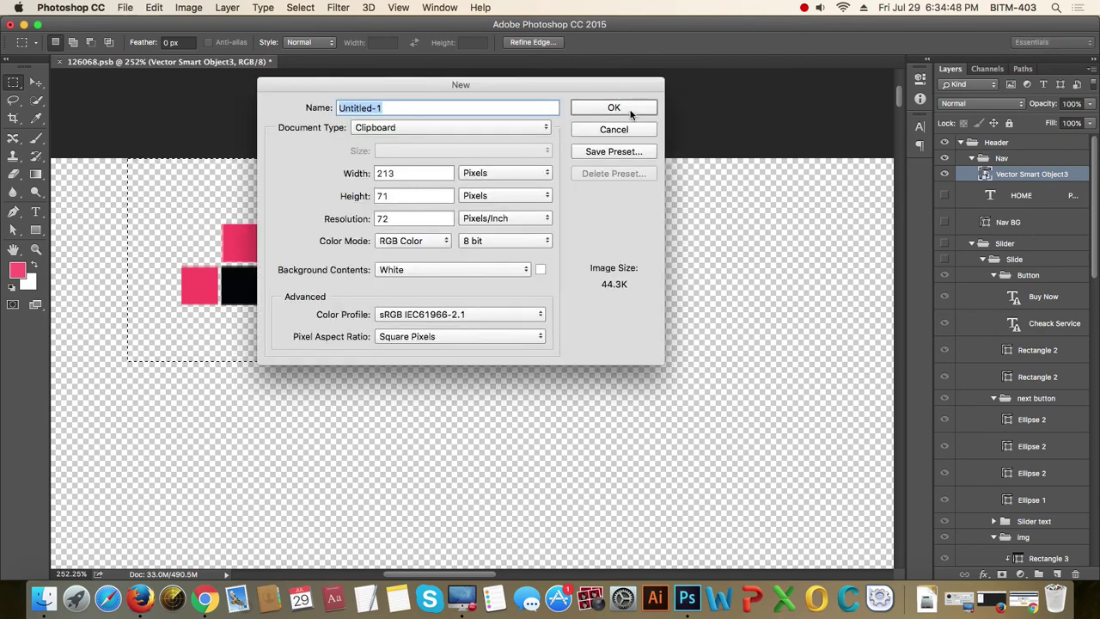
click(631, 111)
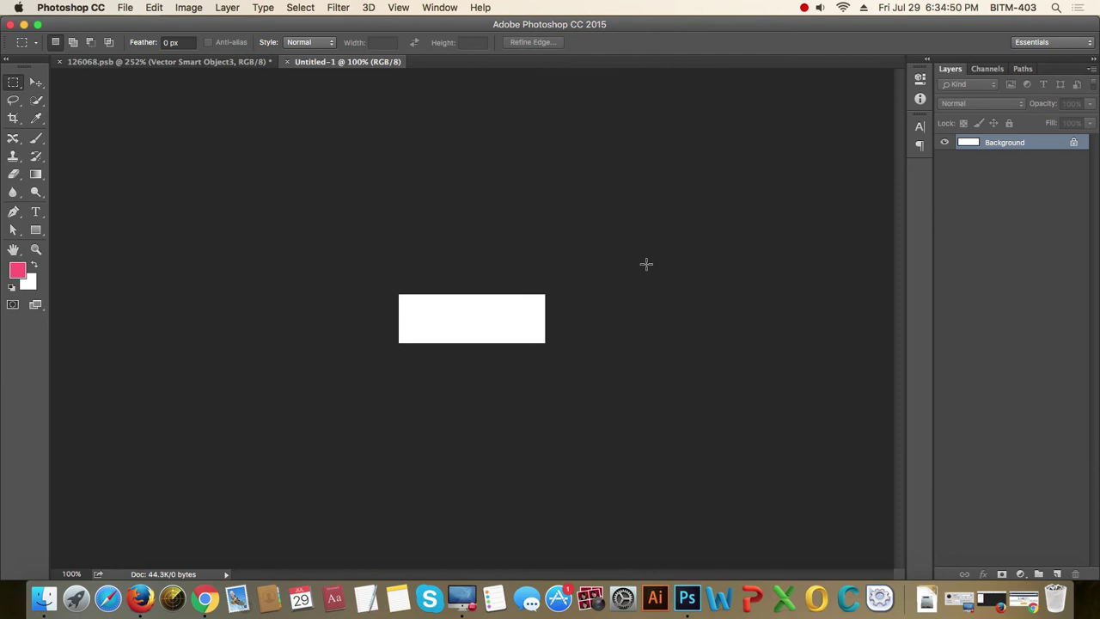
key(super+v)
key(super+0)
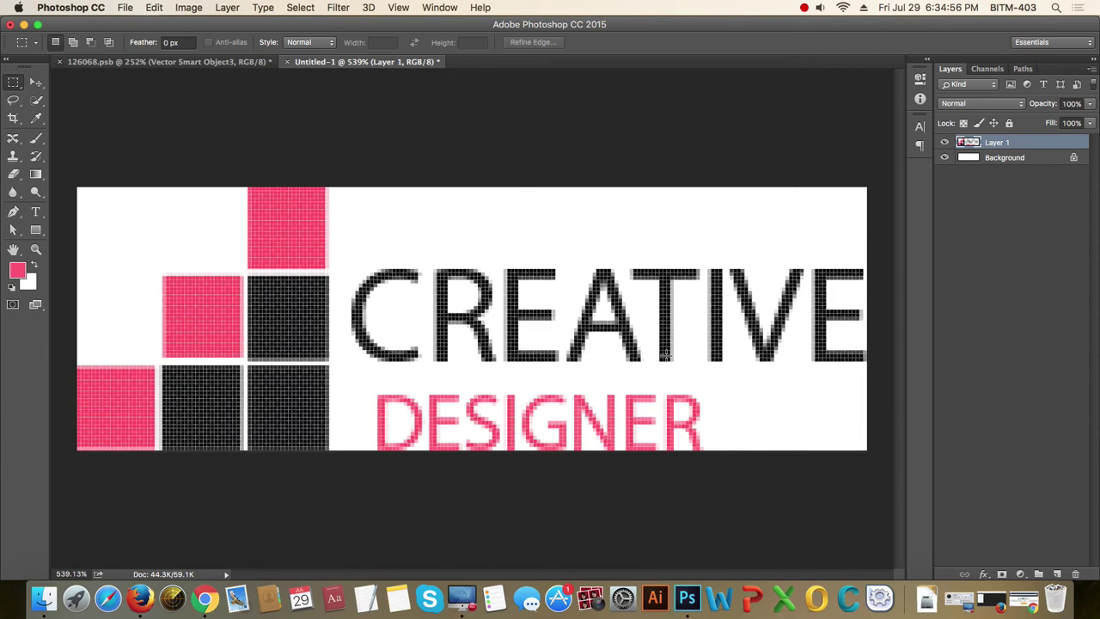
Hide the white Background layer so the logo sits on transparency.
key(super+minus)
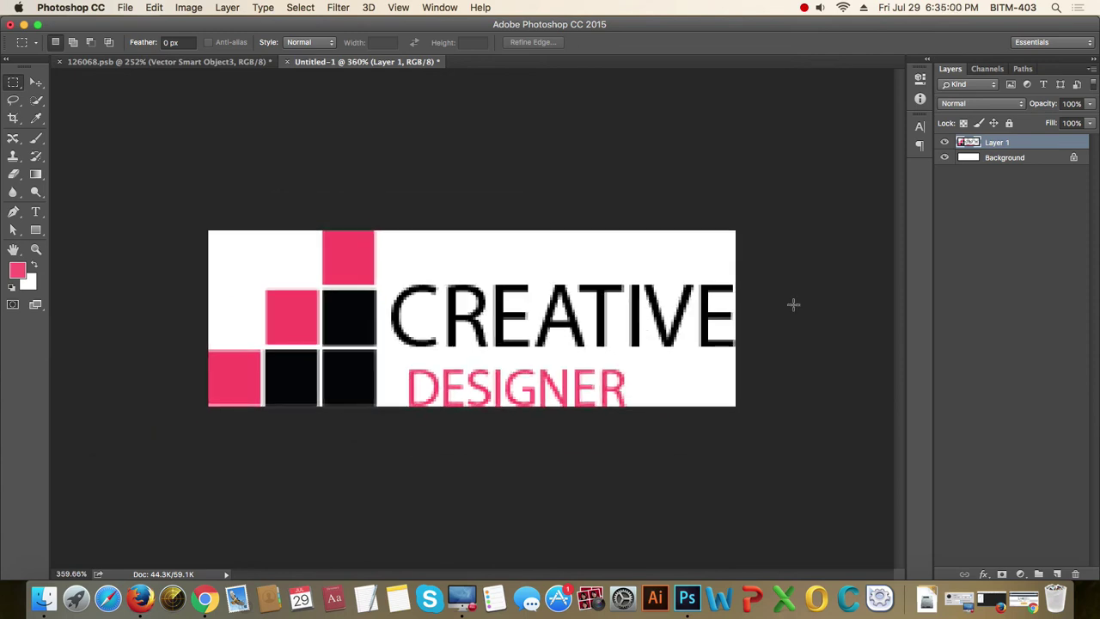
scroll(550, 294, down, 4)
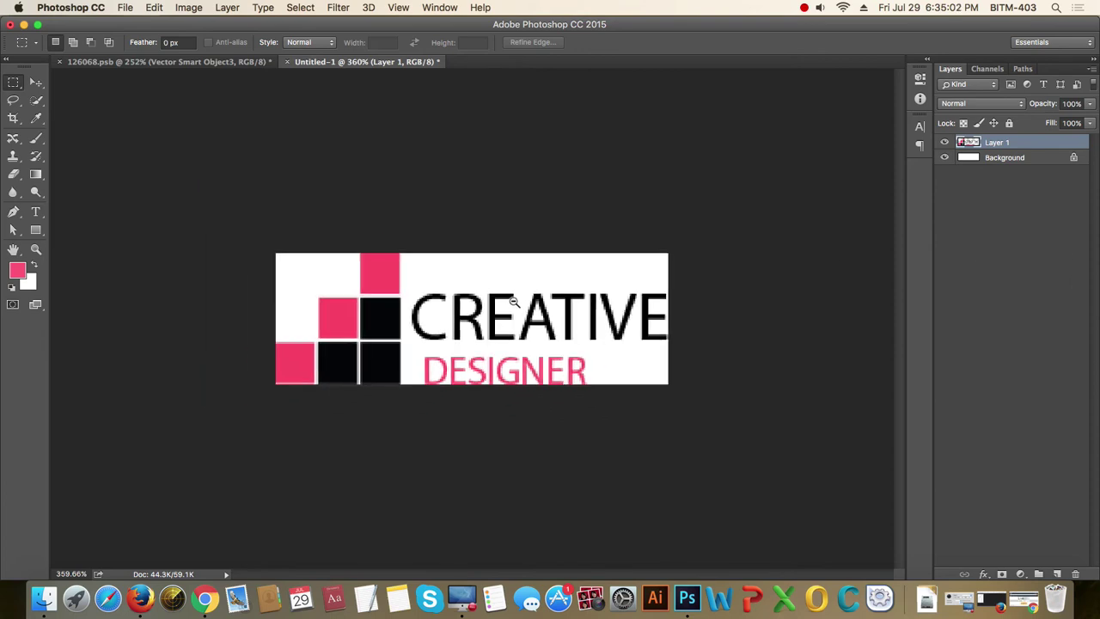
scroll(541, 305, up, 6)
scroll(532, 315, down, 2)
scroll(533, 315, up, 1)
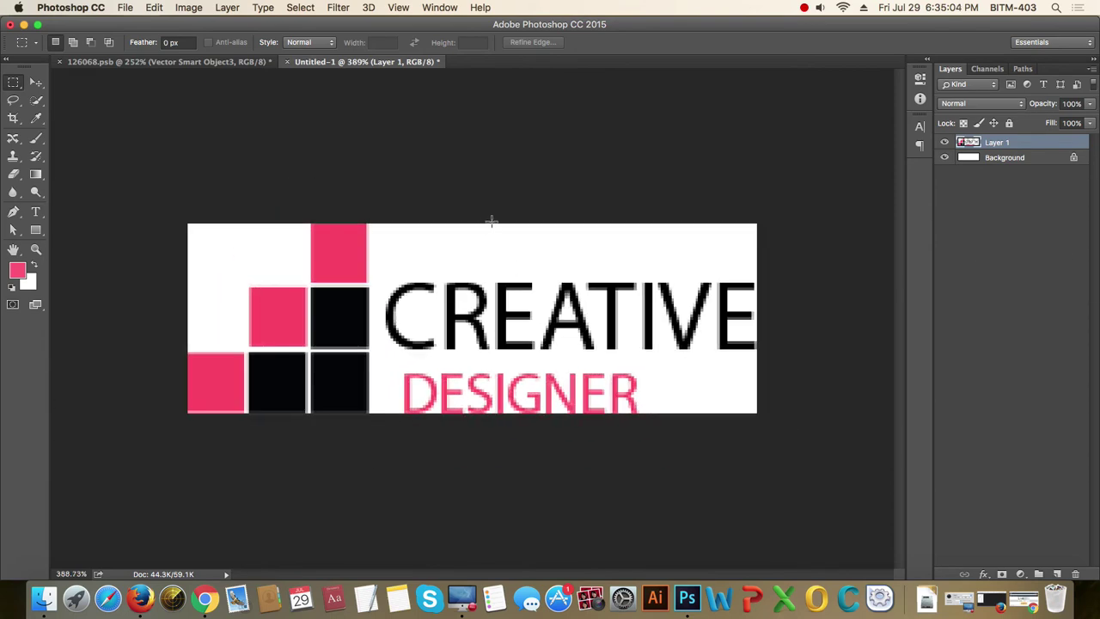
click(945, 158)
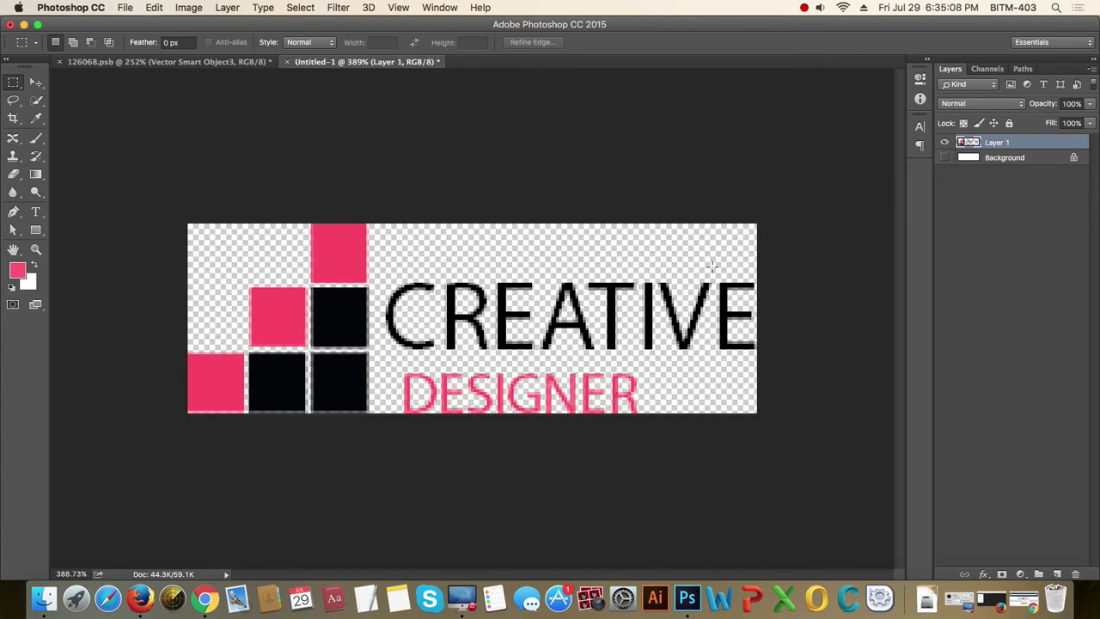
Start a Save for Web (Legacy) export of the logo and set its file format to PNG-24.
click(125, 11)
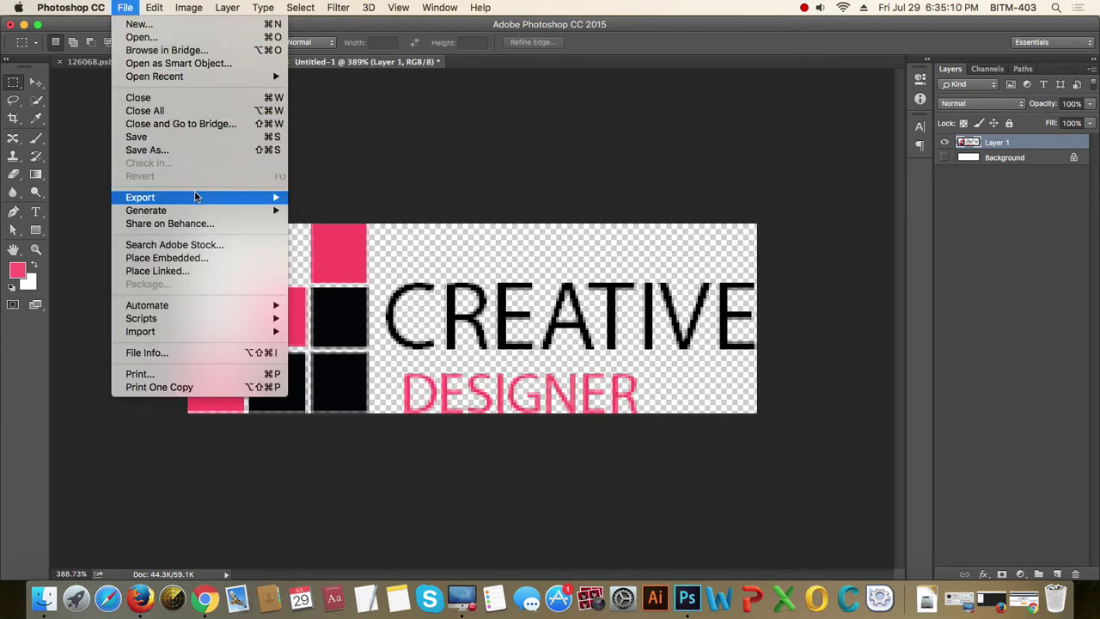
mouse_move(196, 202)
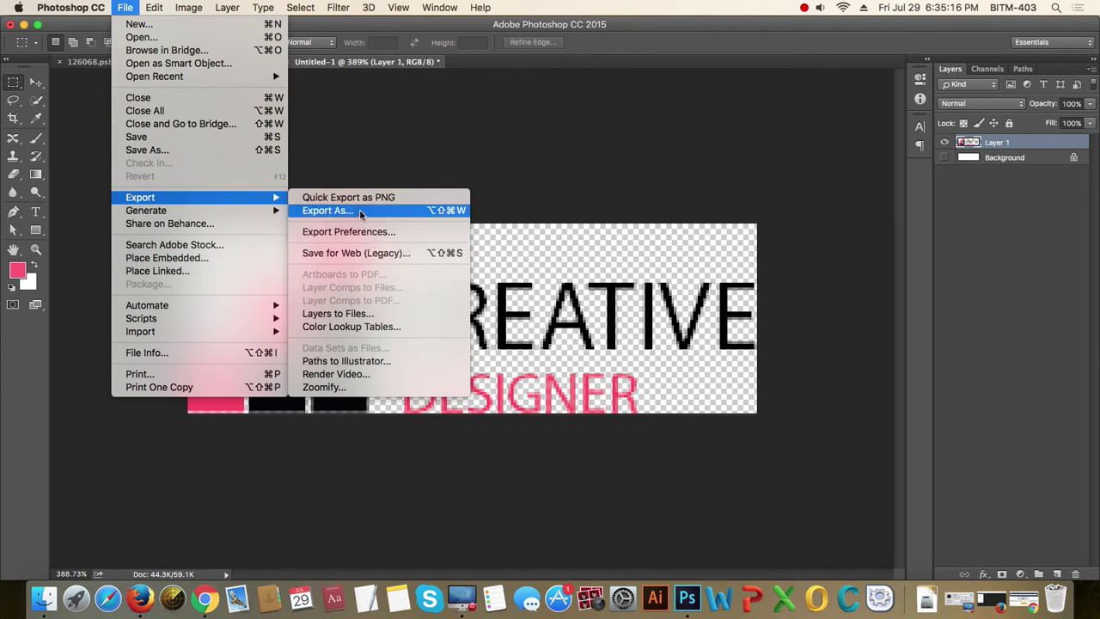
click(357, 252)
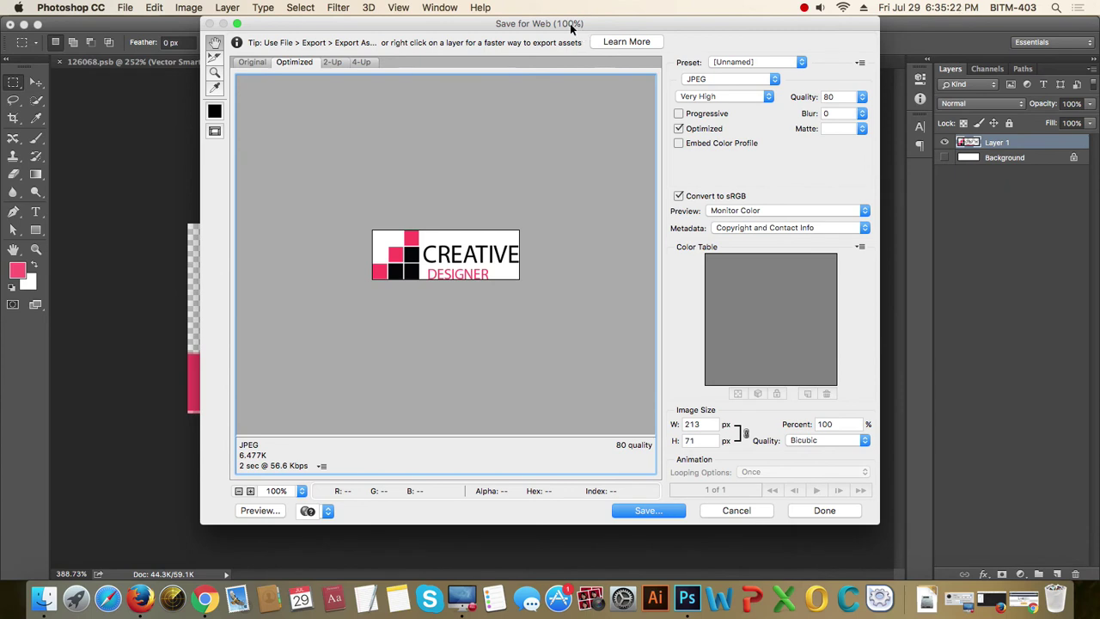
drag(571, 26, 580, 52)
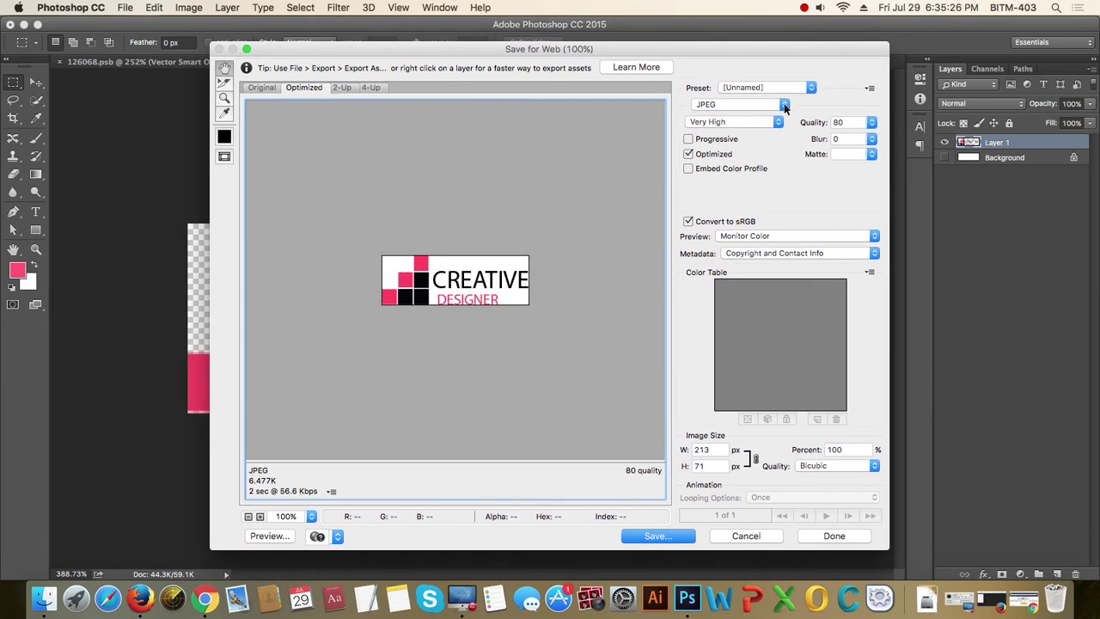
click(747, 106)
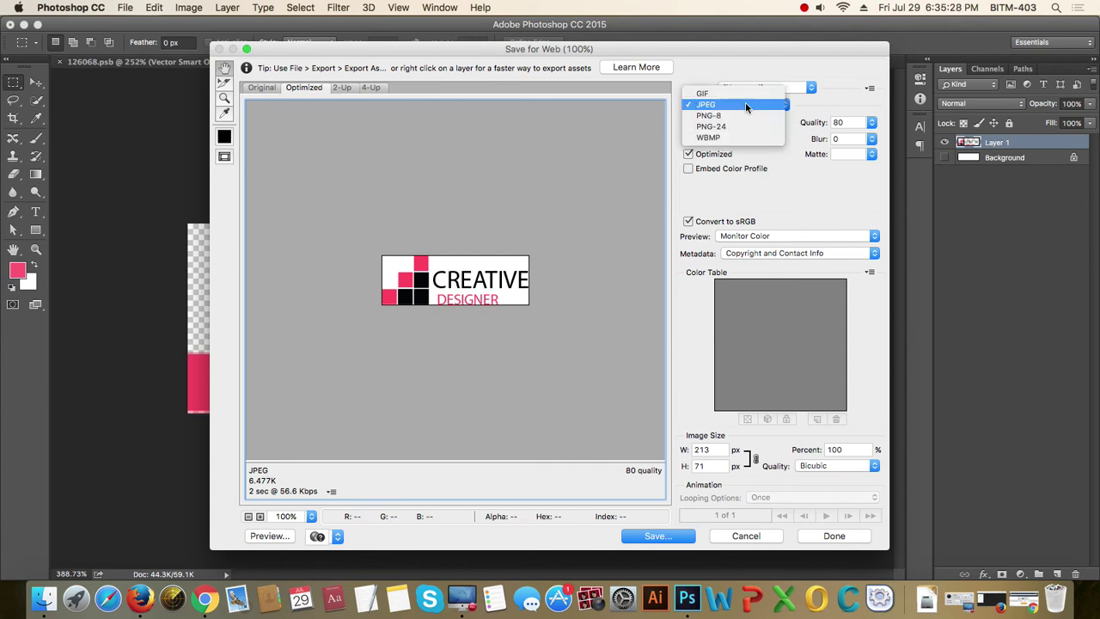
click(742, 127)
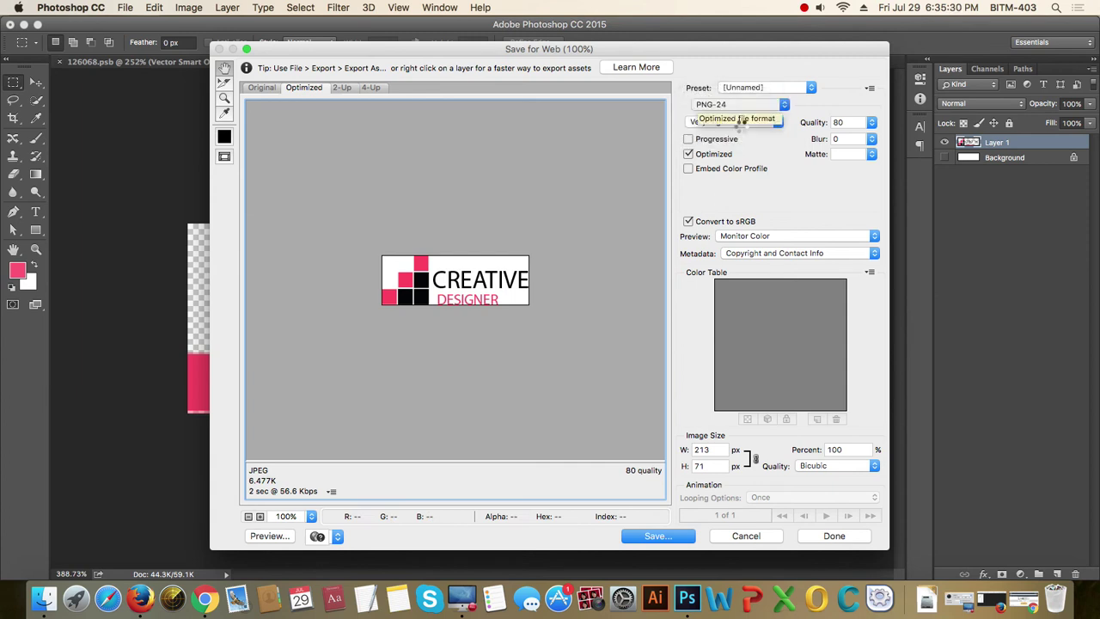
Switch the export format between PNG-8 and PNG-24 to compare the previews, ending on PNG-24.
click(740, 103)
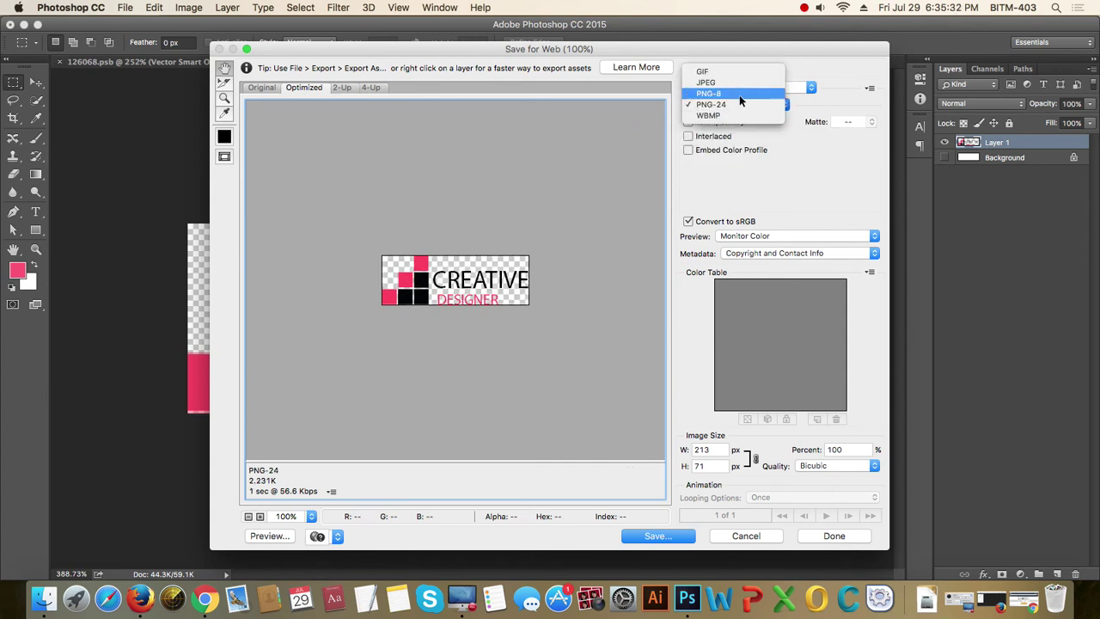
click(740, 94)
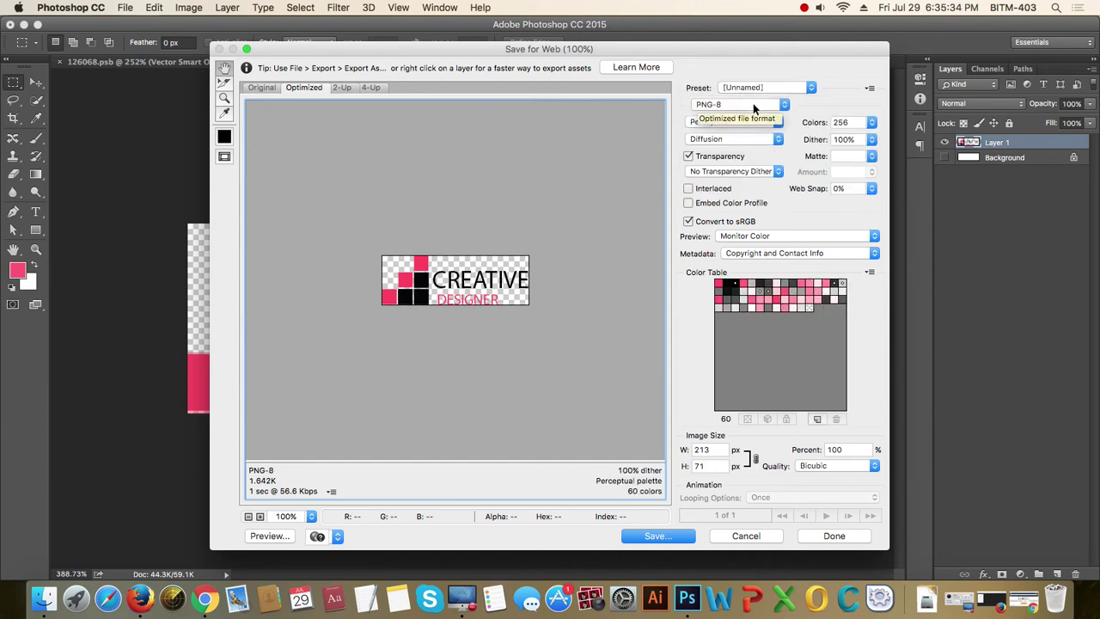
click(753, 104)
click(744, 116)
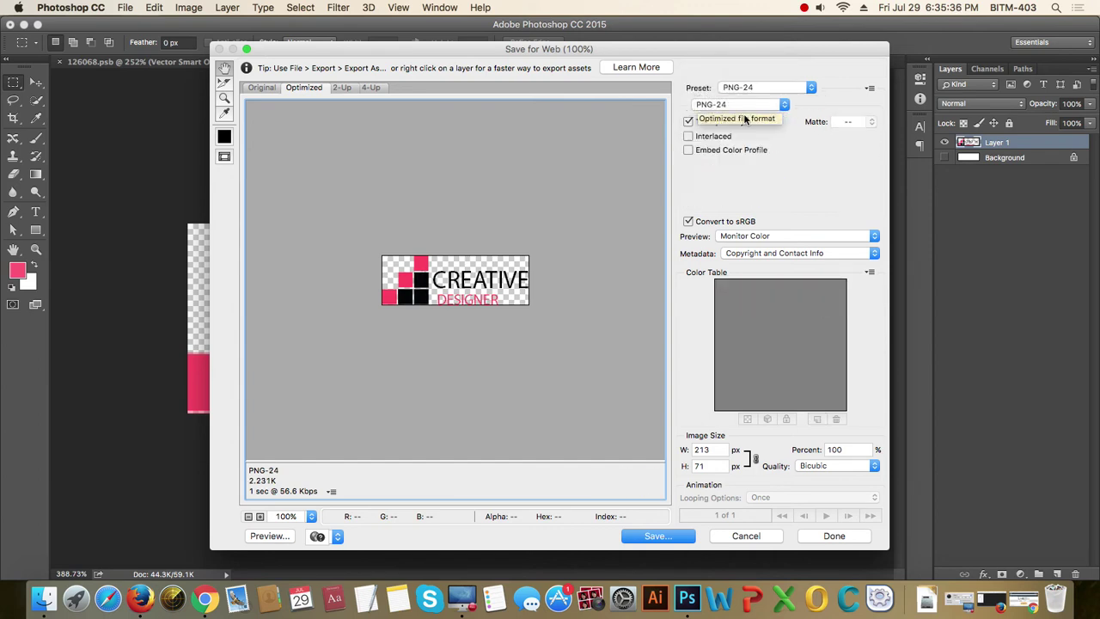
click(739, 104)
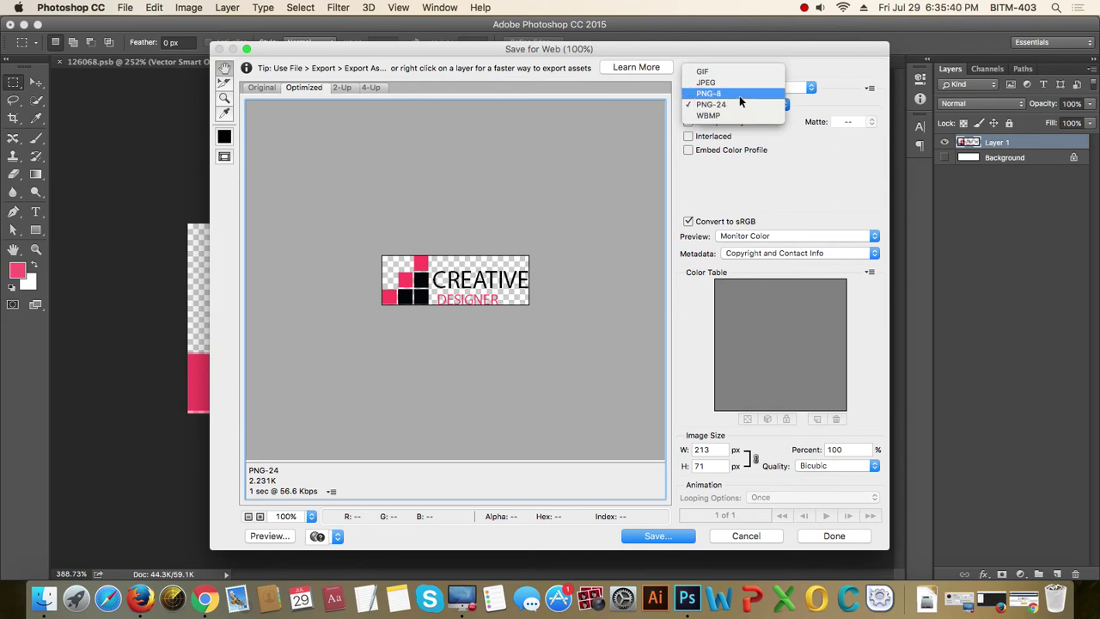
click(739, 95)
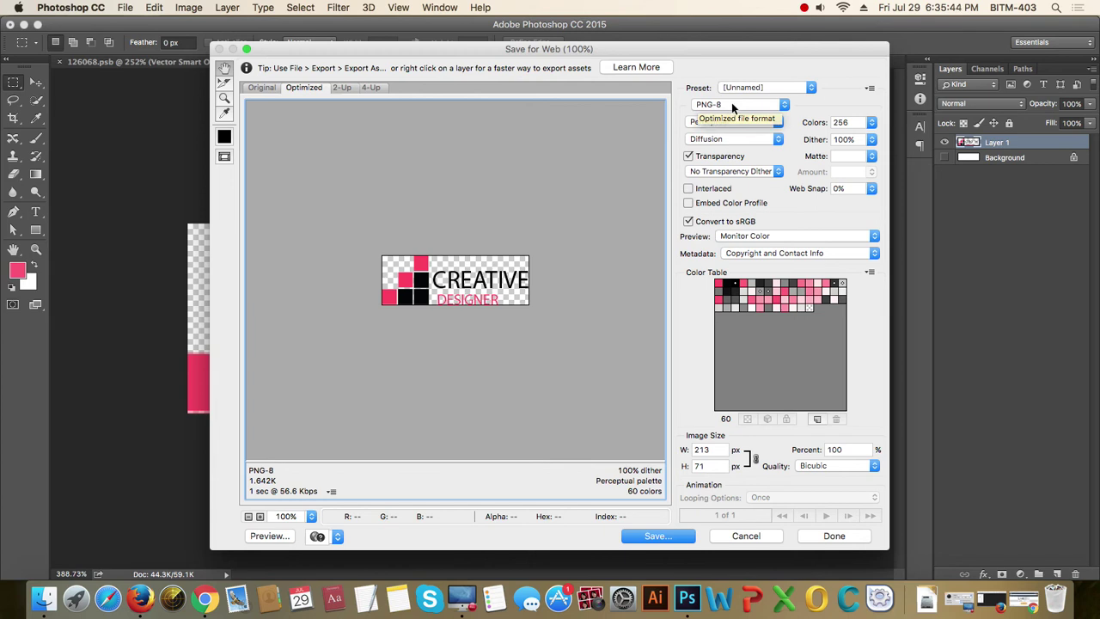
click(732, 103)
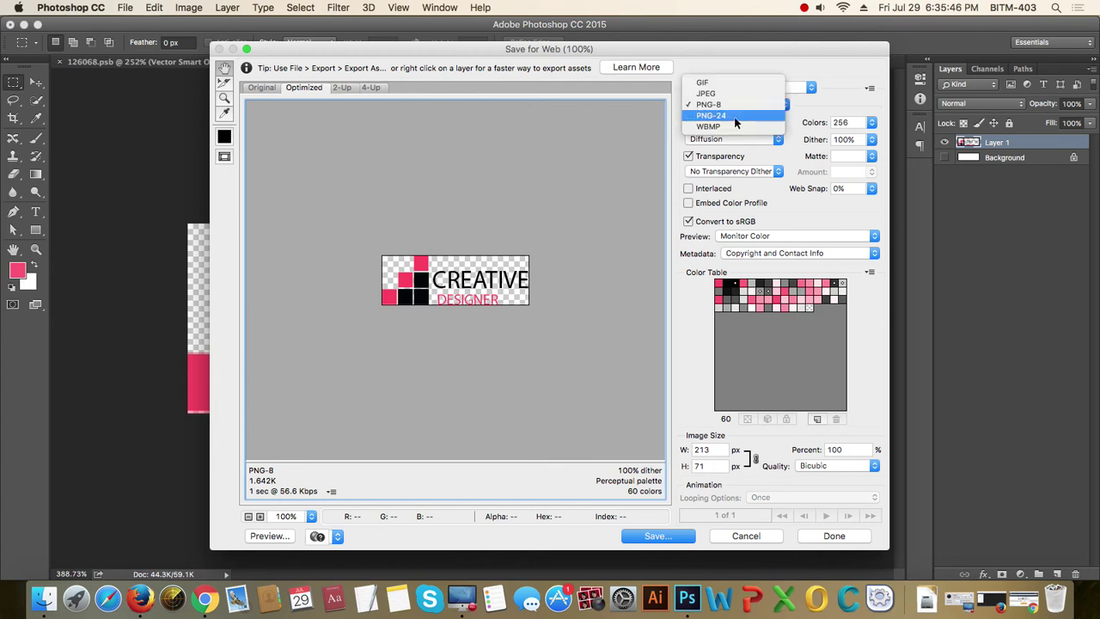
click(735, 117)
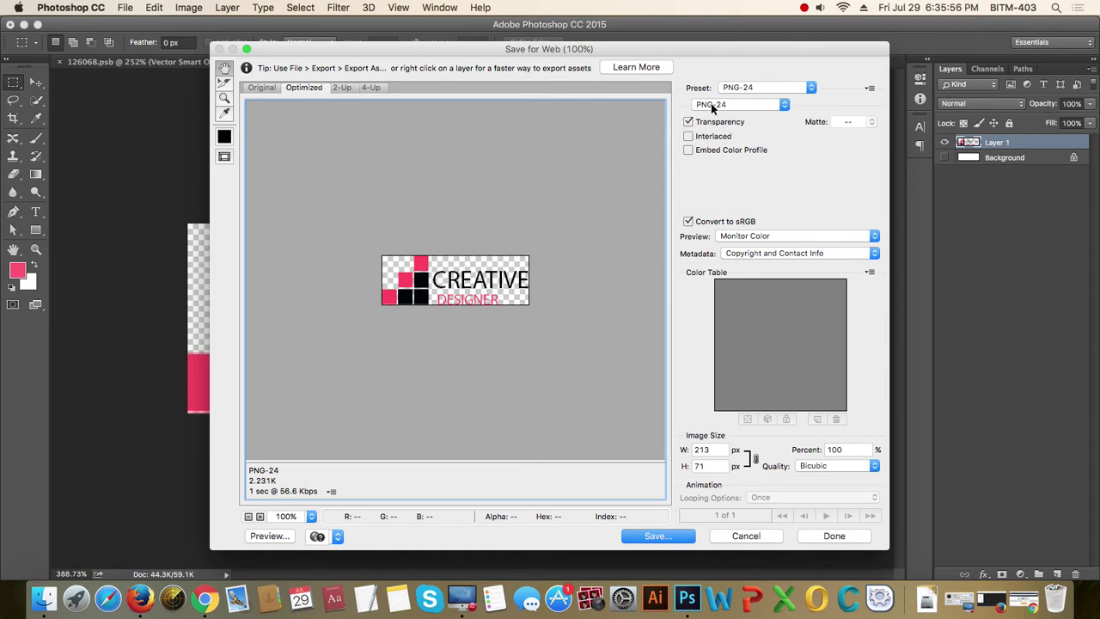
Start saving the optimized PNG to the Desktop and create a new folder there named Project 18.
click(663, 537)
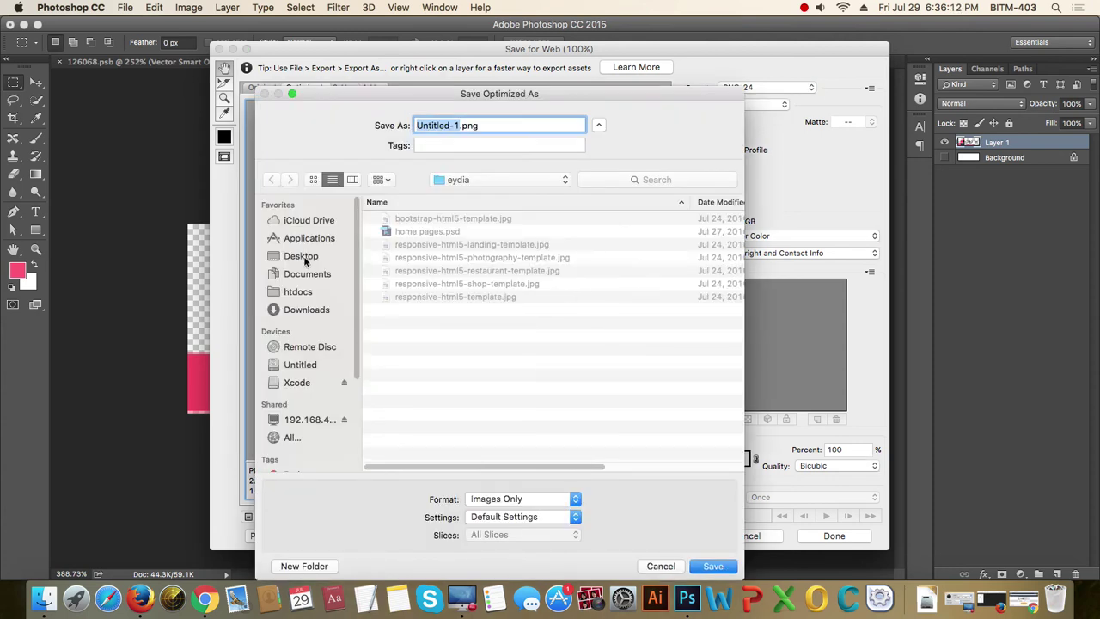
click(304, 259)
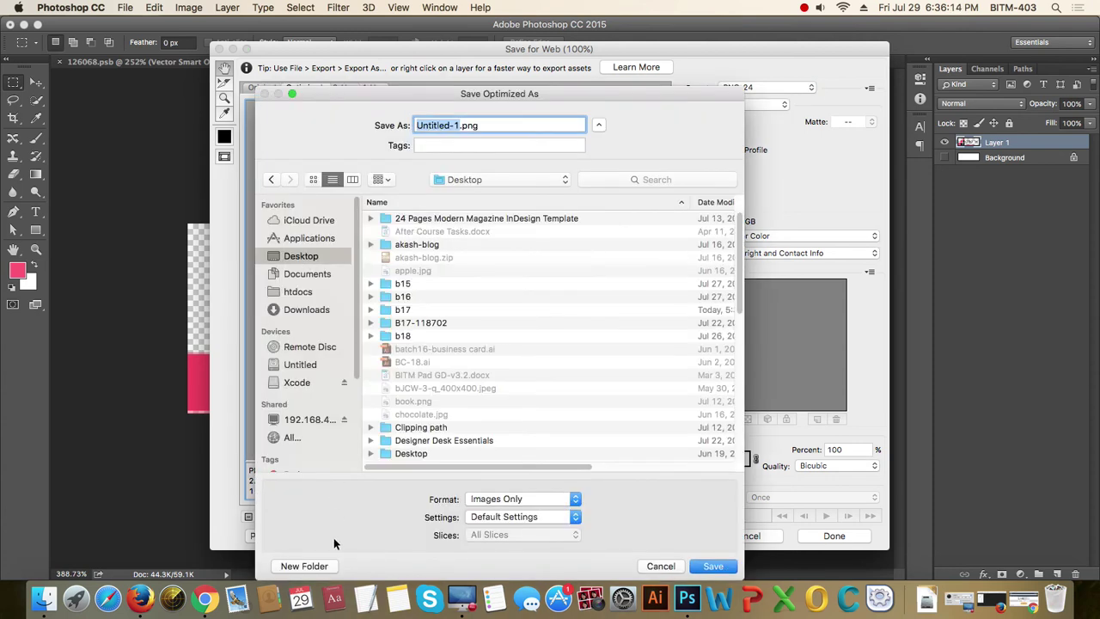
click(312, 566)
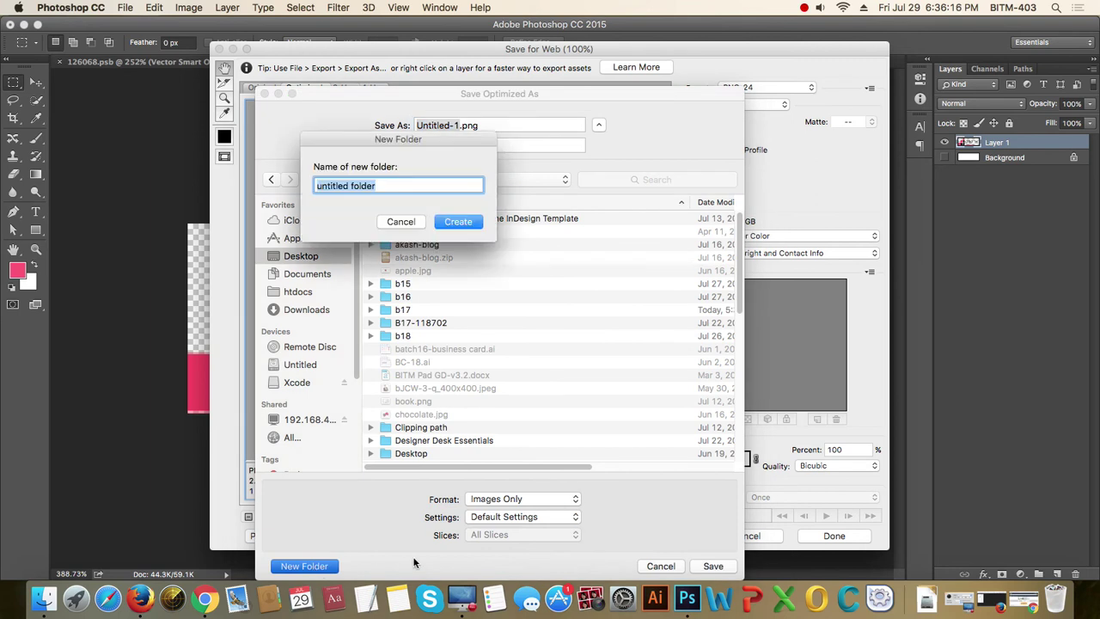
text(o)
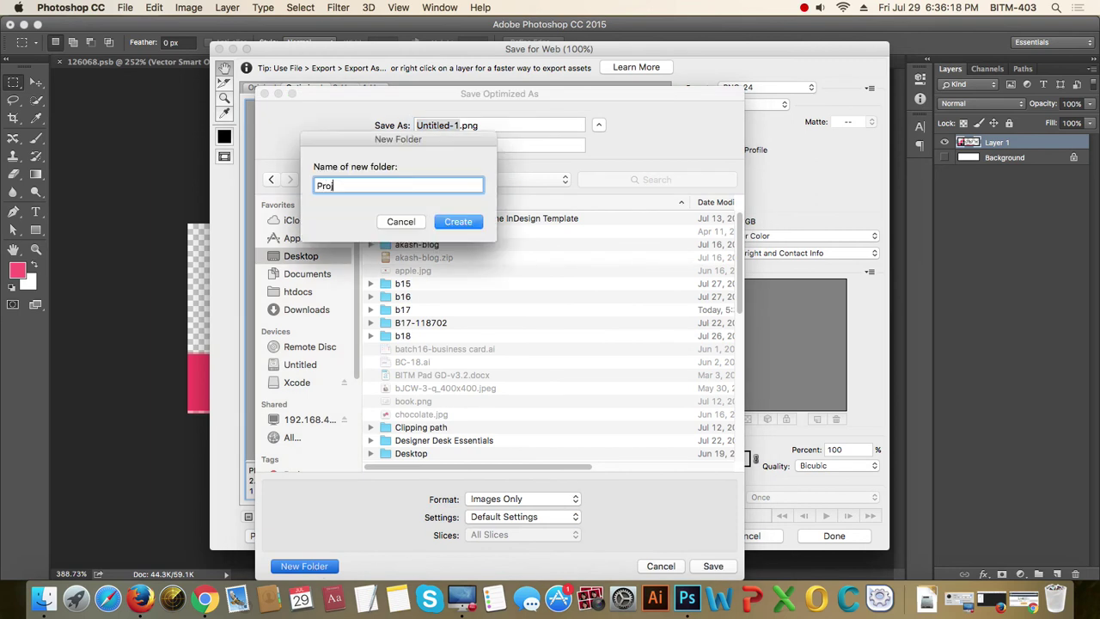
text(ject 18)
key(Return)
Create a subfolder named img inside the Project 18 folder as the save location.
click(297, 566)
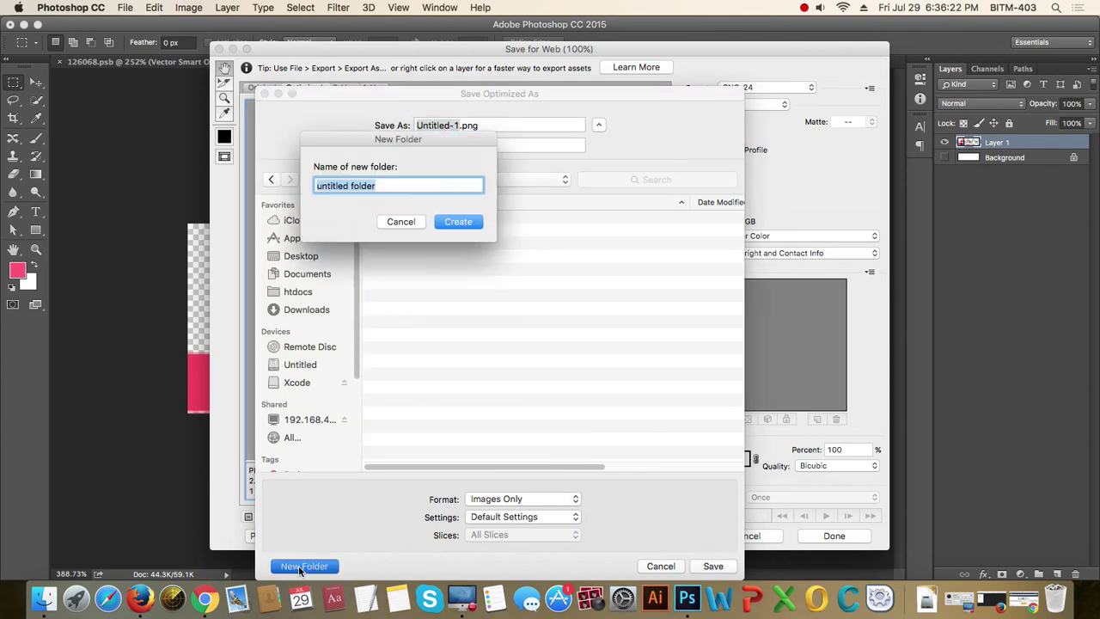
text(images)
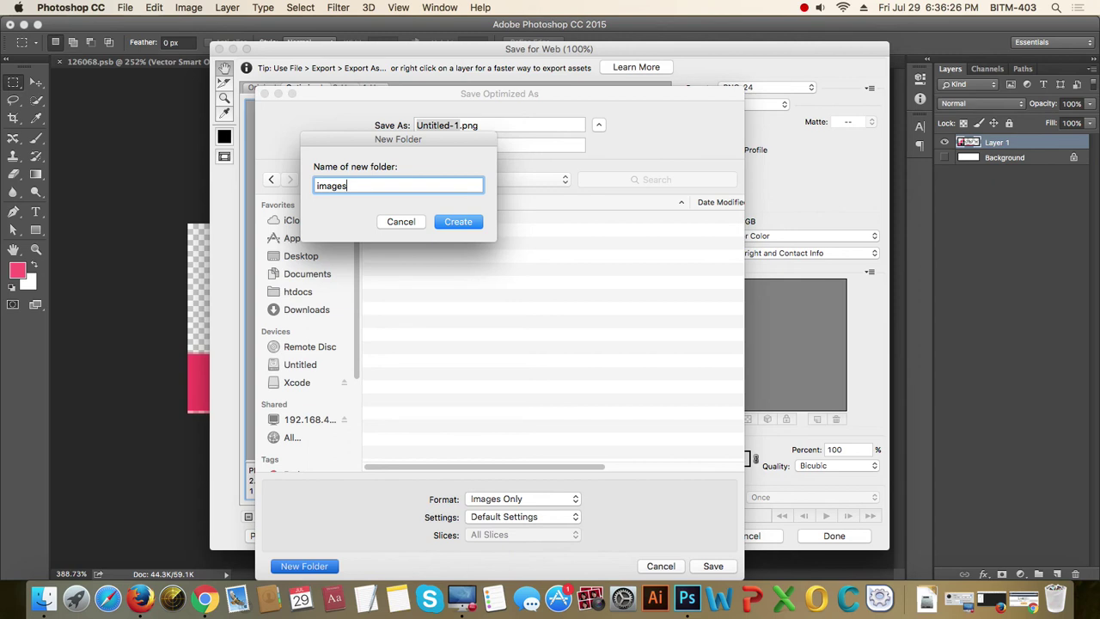
key(BackSpace)
key(BackSpace)
key(BackSpace)
key(BackSpace)
key(BackSpace)
key(BackSpace)
text(img)
key(Return)
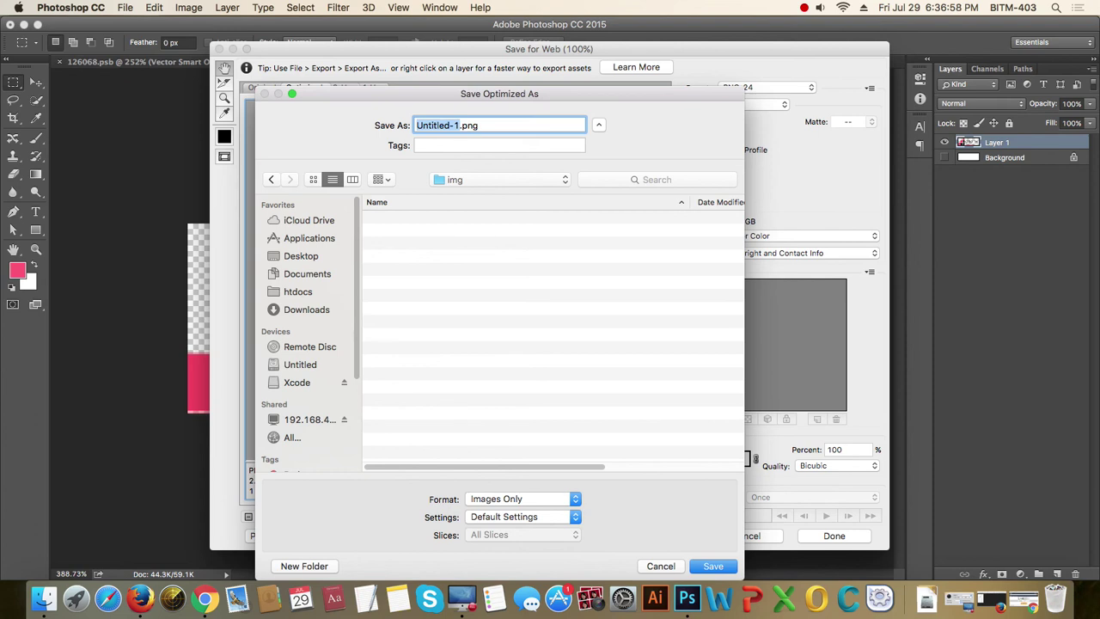
Name the exported PNG file project18_logo.
text(project1)
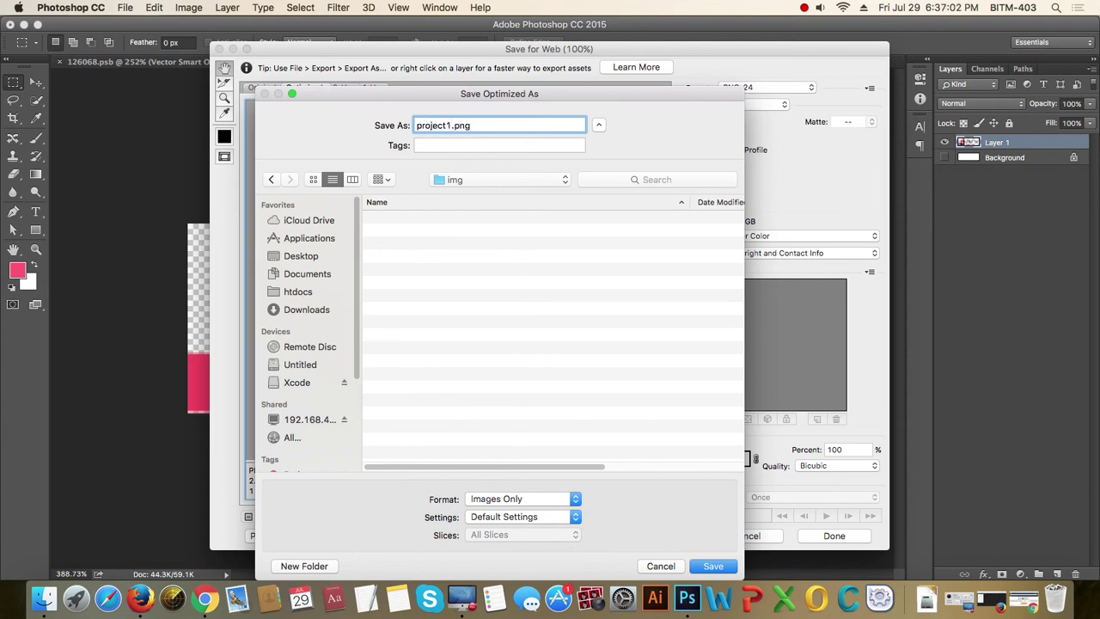
text(8_logo)
click(458, 126)
Switch to TextEdit, write the sample file name bitm_dhaka, and set its font size to 64.
click(367, 599)
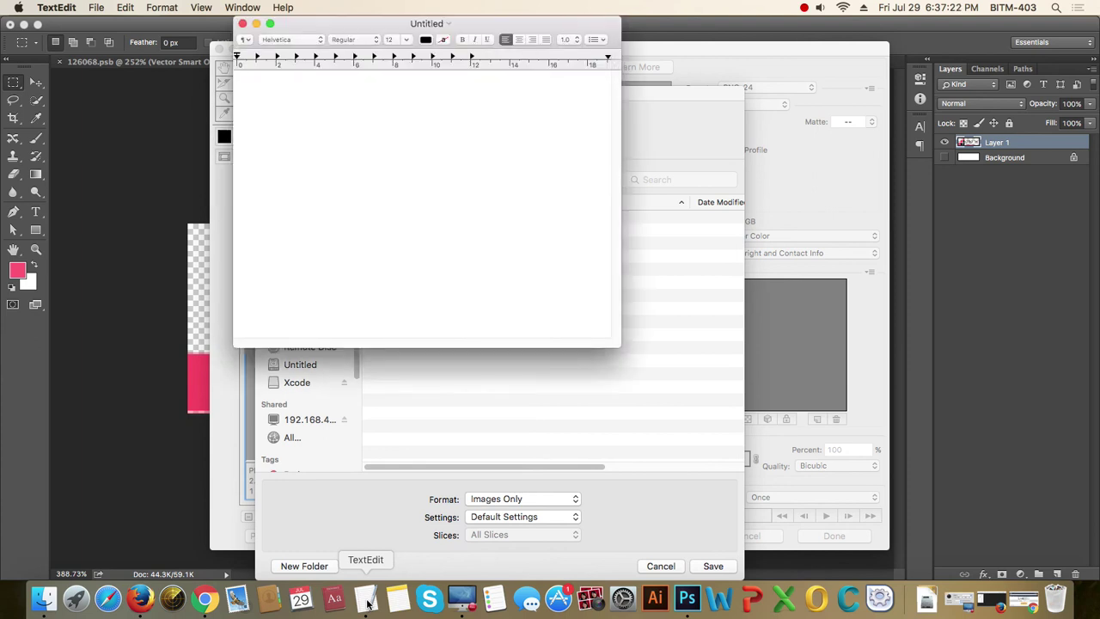
text(bitm_dhaka)
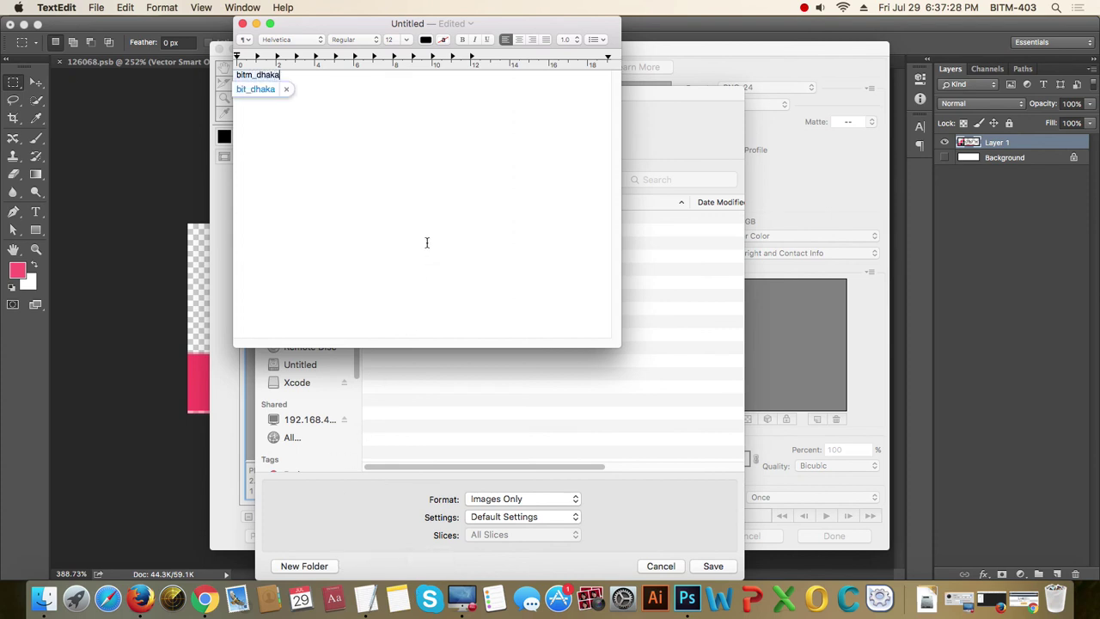
key(super+a)
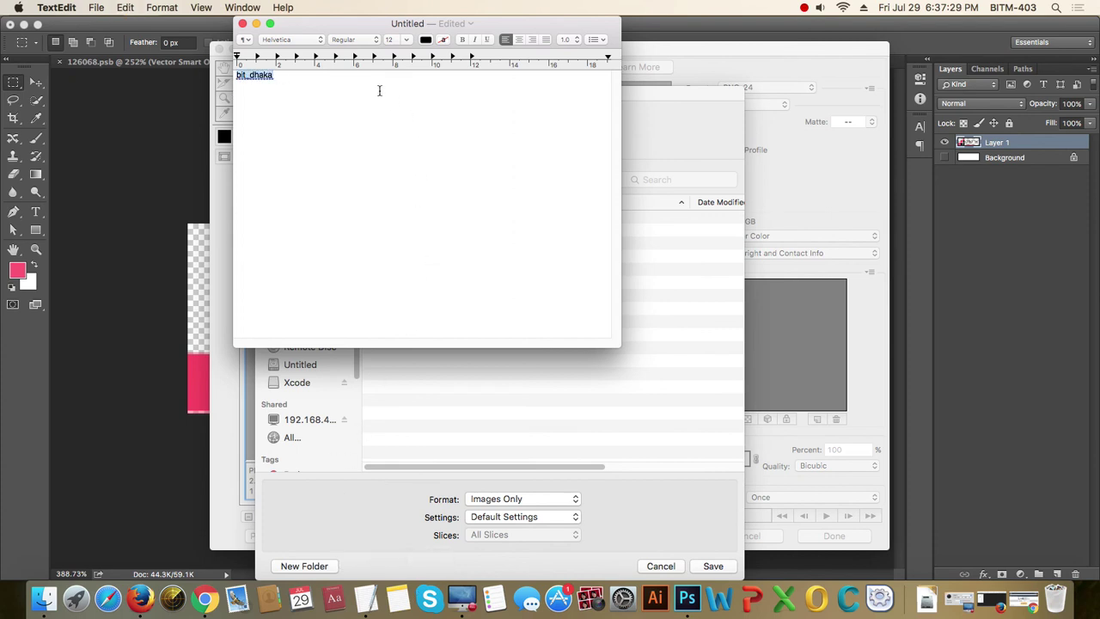
click(407, 39)
click(396, 140)
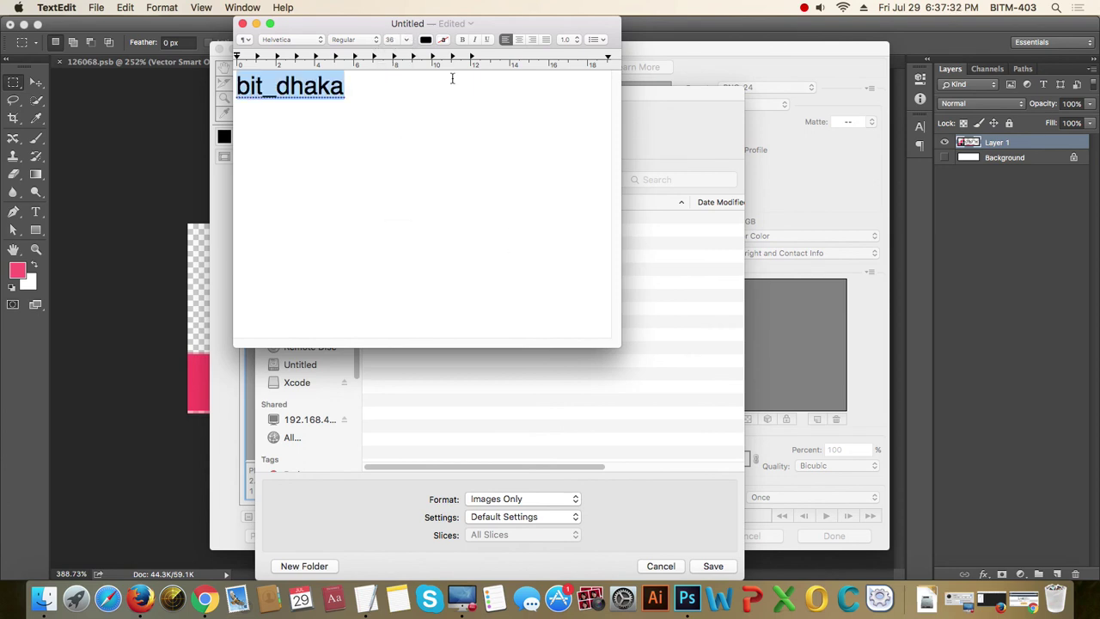
click(409, 40)
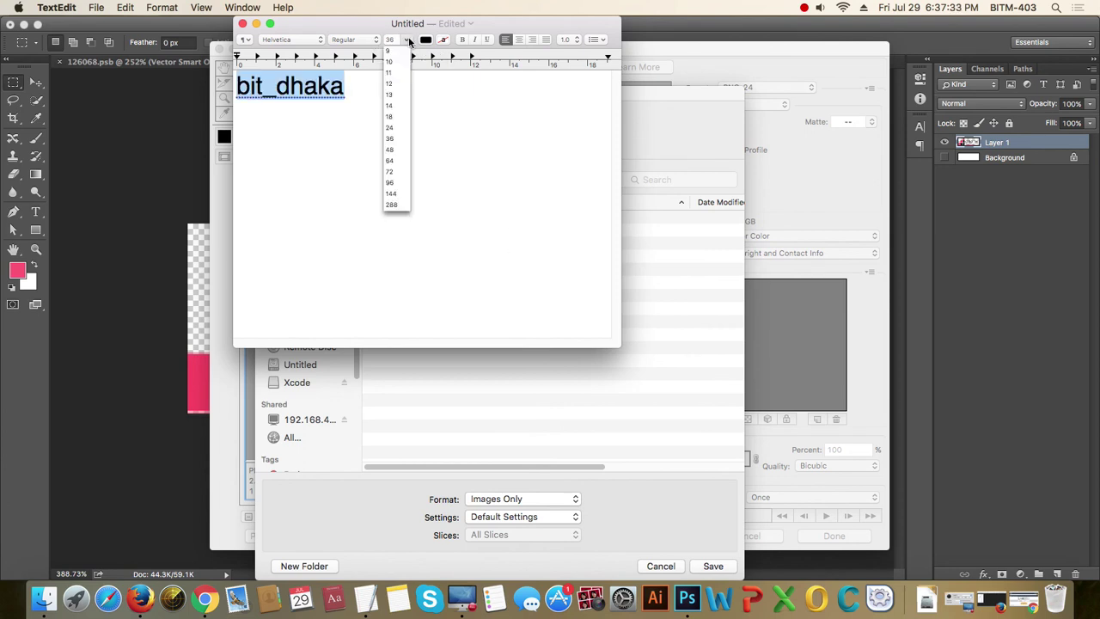
click(395, 161)
Enlarge the text window and correct the sample name to read bitm_dhaka.
drag(612, 341, 838, 357)
click(341, 179)
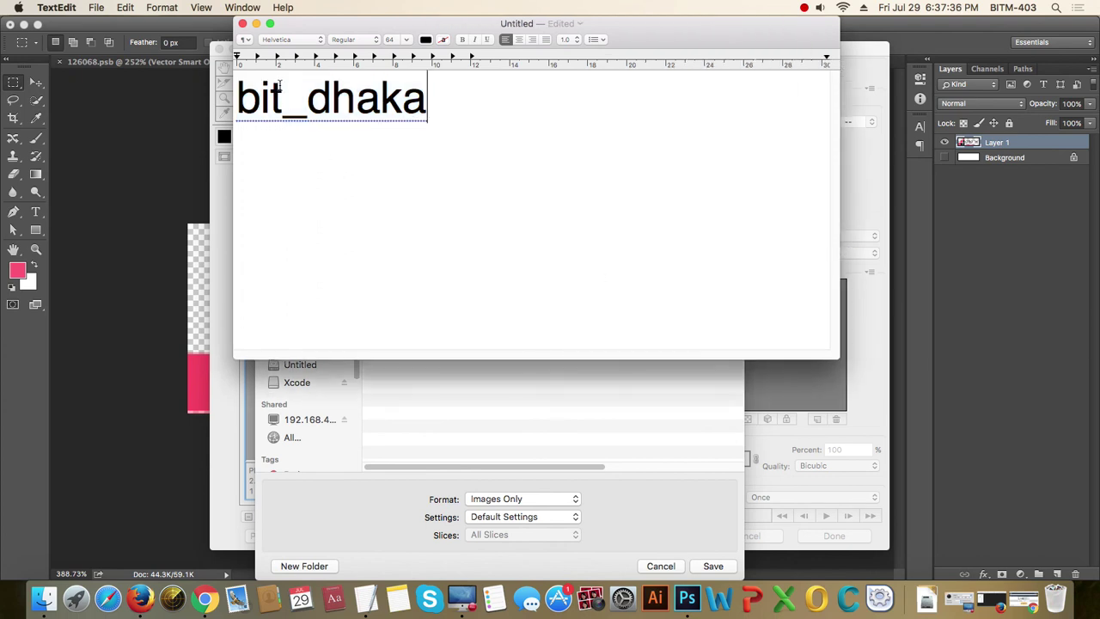
text(m)
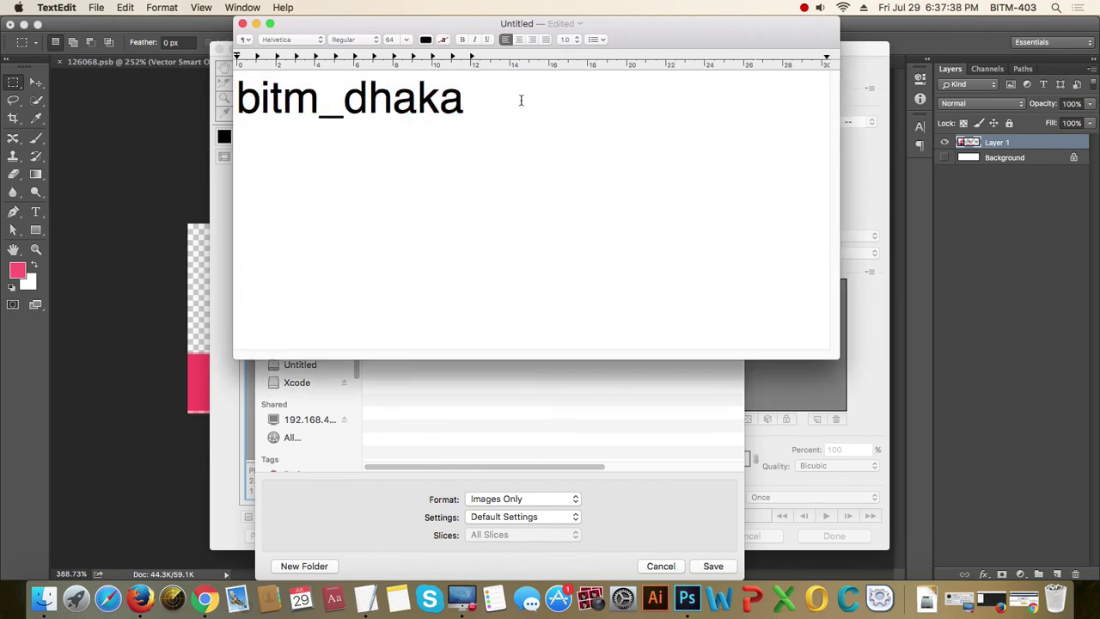
Add a second sample name, bitm-dhaka, two lines below the first and reject the suggested spelling correction.
click(588, 125)
key(Return)
key(Return)
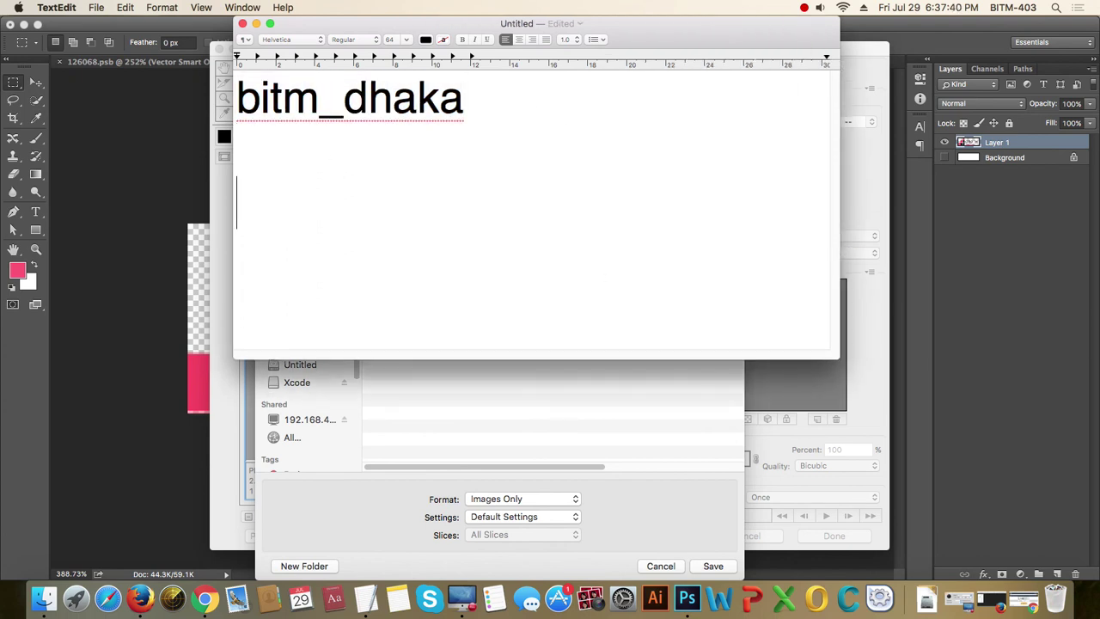
text(bitm-dhaka)
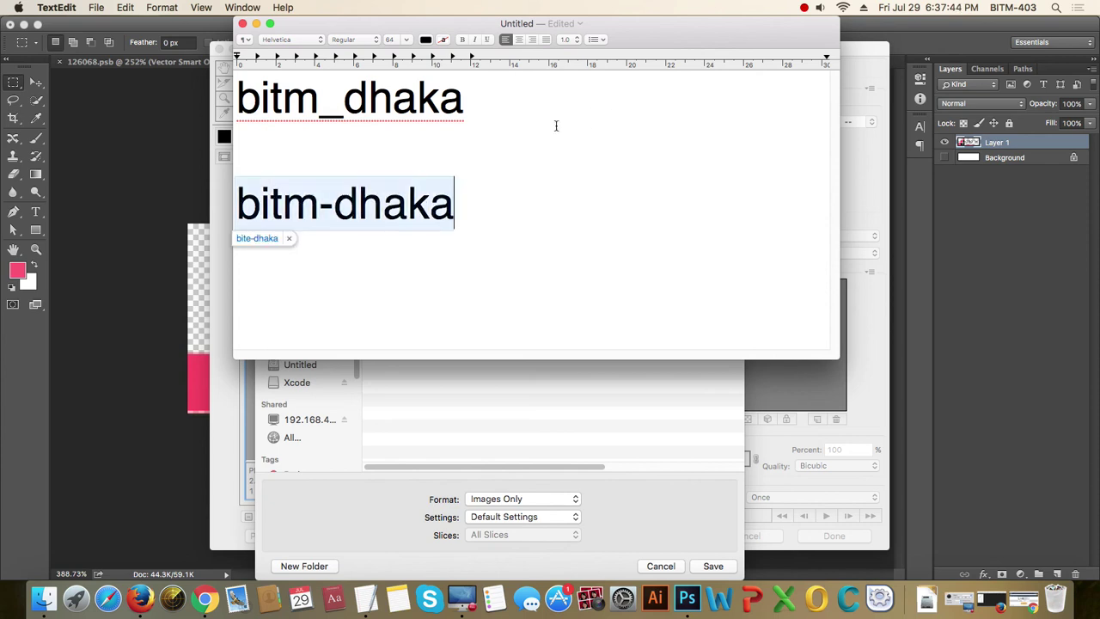
click(291, 239)
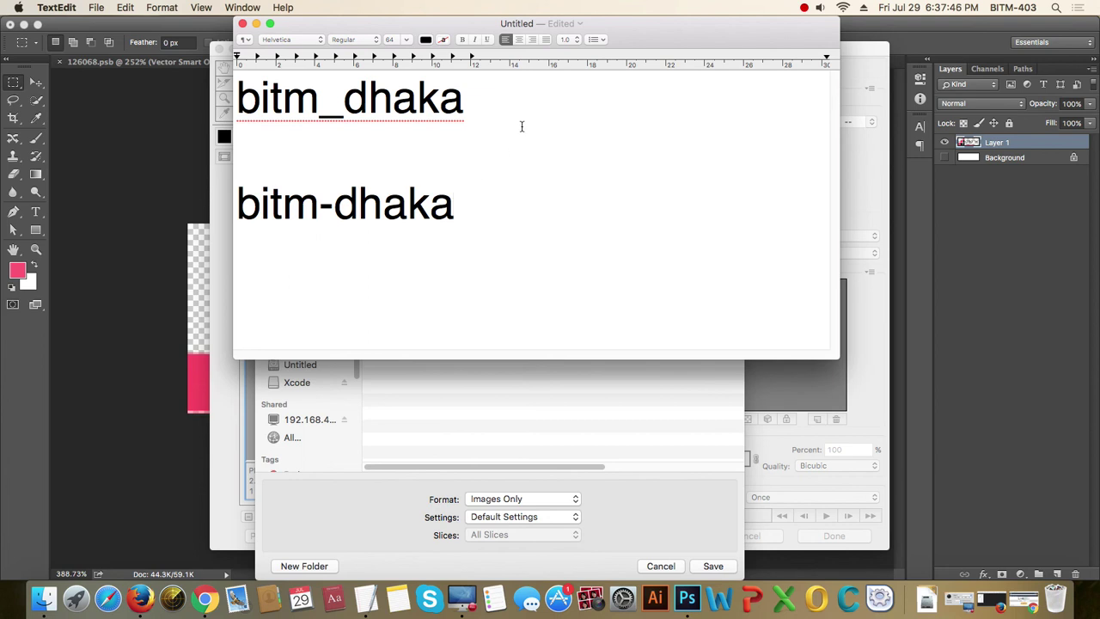
Examine how the hyphenated sample name is selected word by word, checking bitm, dhaka and the hyphen separately.
double_click(384, 204)
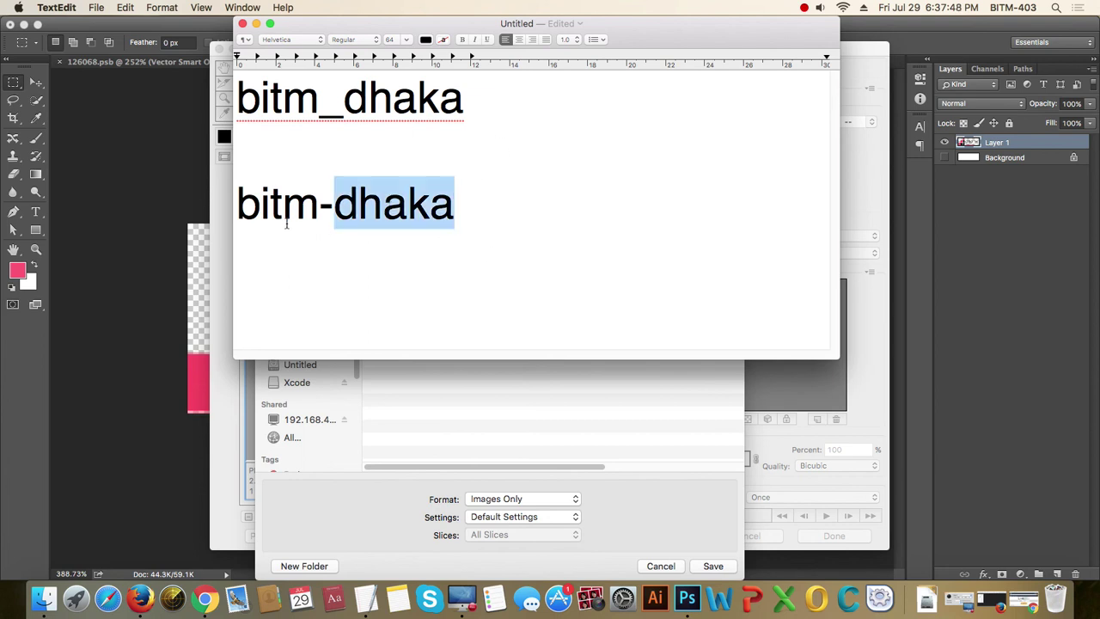
double_click(314, 217)
double_click(403, 213)
double_click(275, 206)
click(417, 206)
double_click(402, 209)
double_click(298, 213)
click(407, 212)
click(319, 212)
double_click(323, 211)
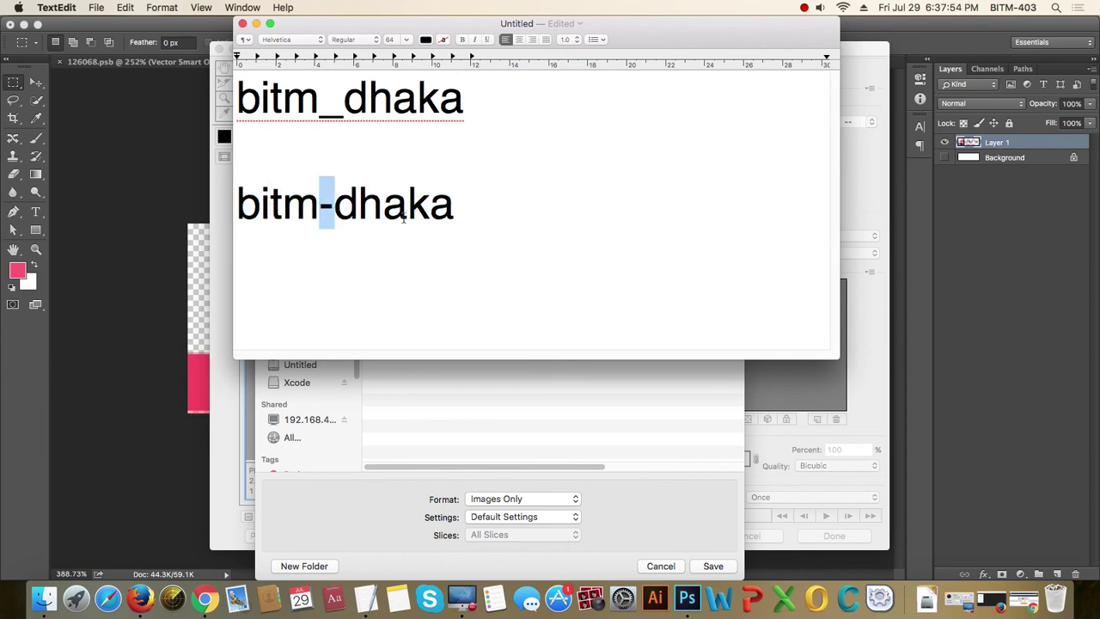
Compare how the underscore name bitm_dhaka is selected as a word, highlighting its underscore and the other name's hyphen.
double_click(401, 104)
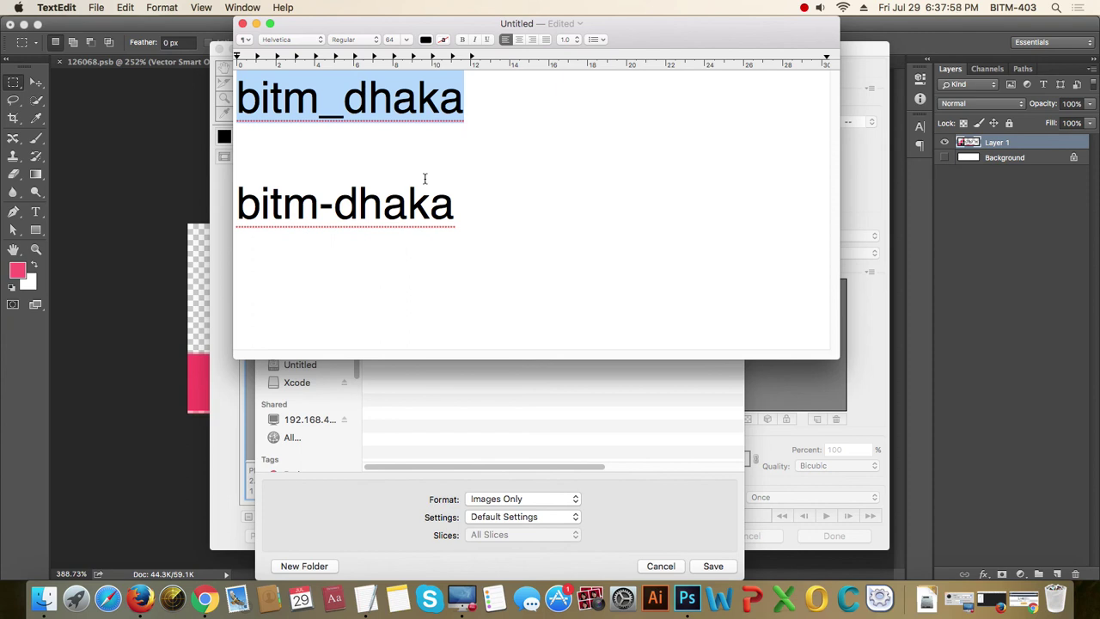
click(387, 102)
double_click(344, 113)
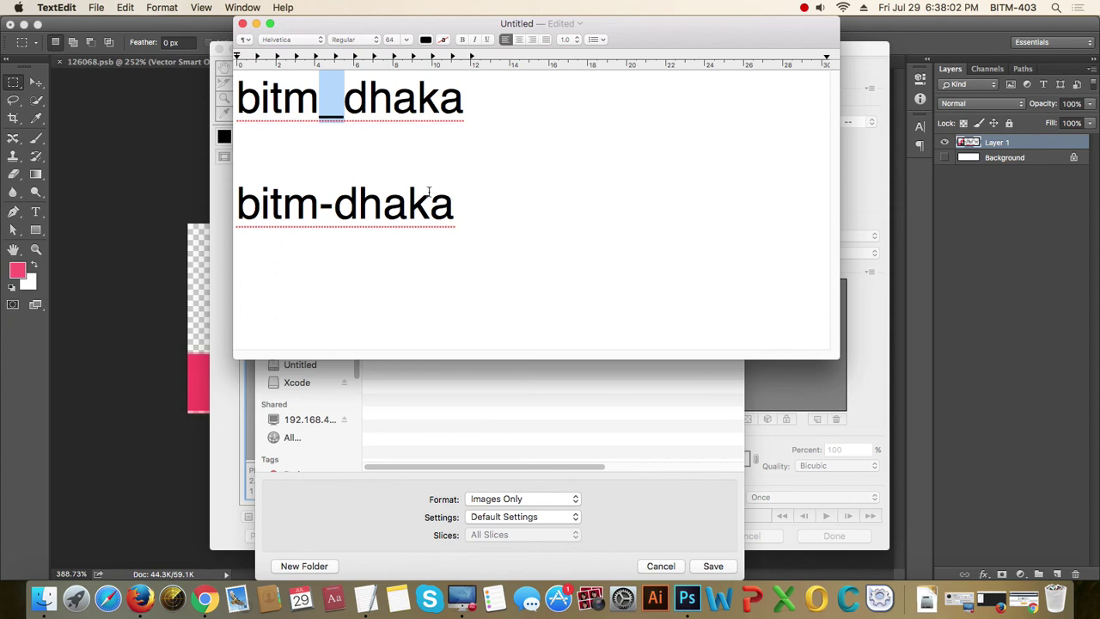
click(387, 206)
double_click(326, 204)
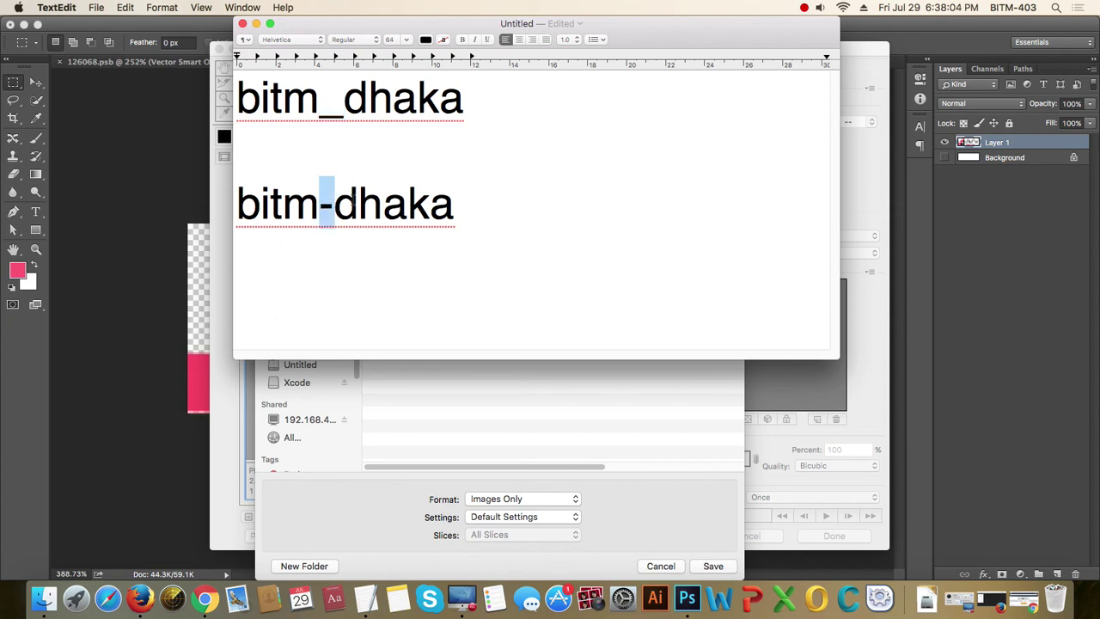
click(429, 204)
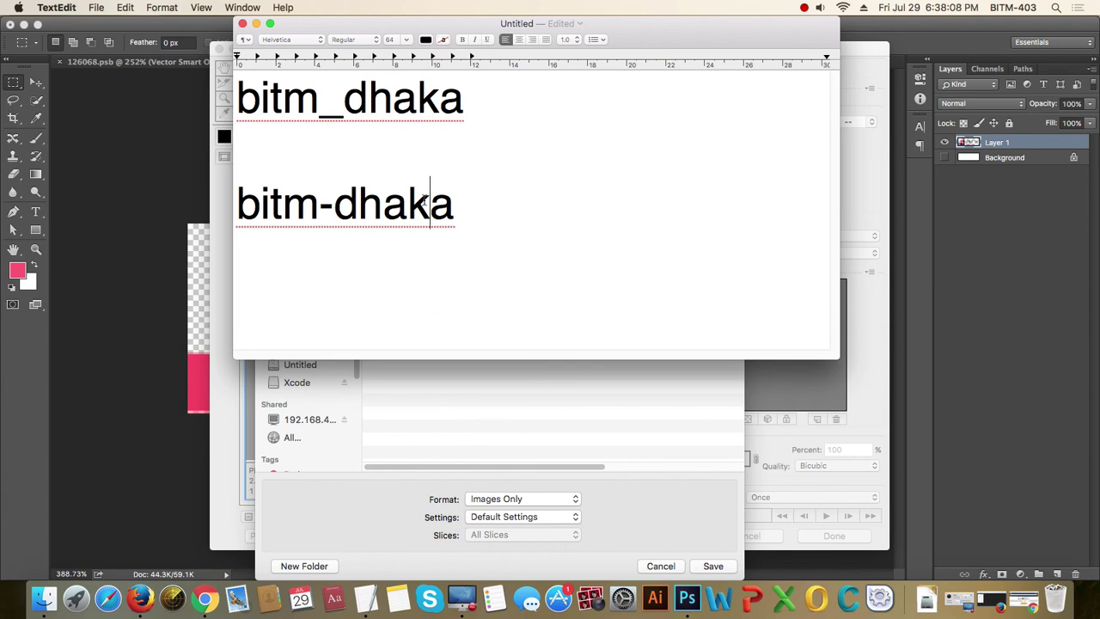
double_click(344, 105)
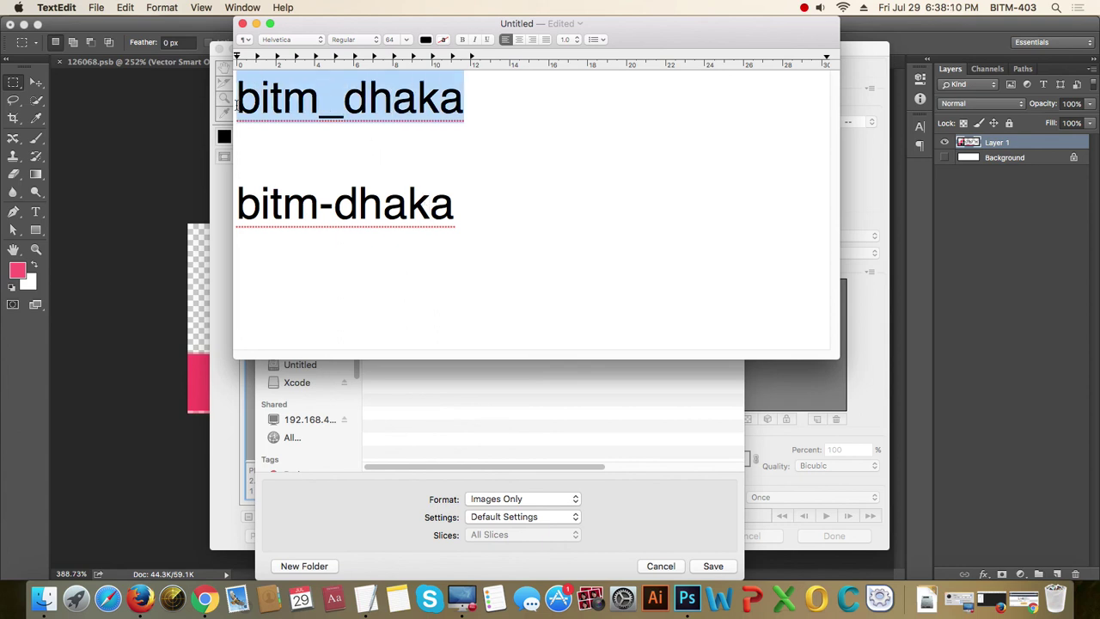
Switch back to Photoshop, save project18_logo.png in the img folder, and close the temporary logo document.
key(super+Tab)
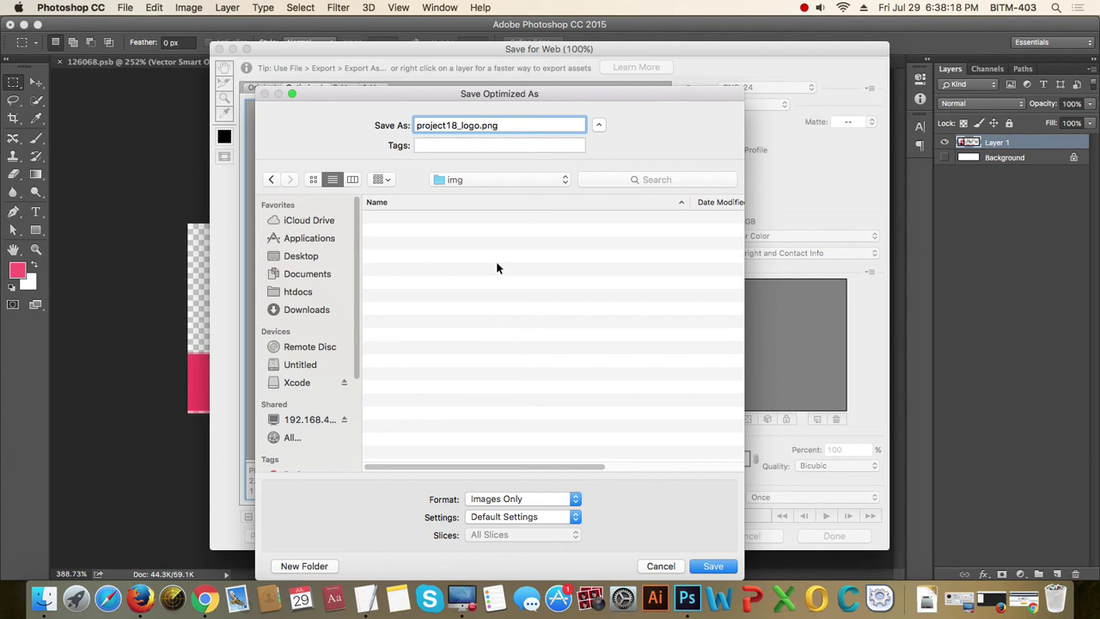
drag(417, 125, 477, 125)
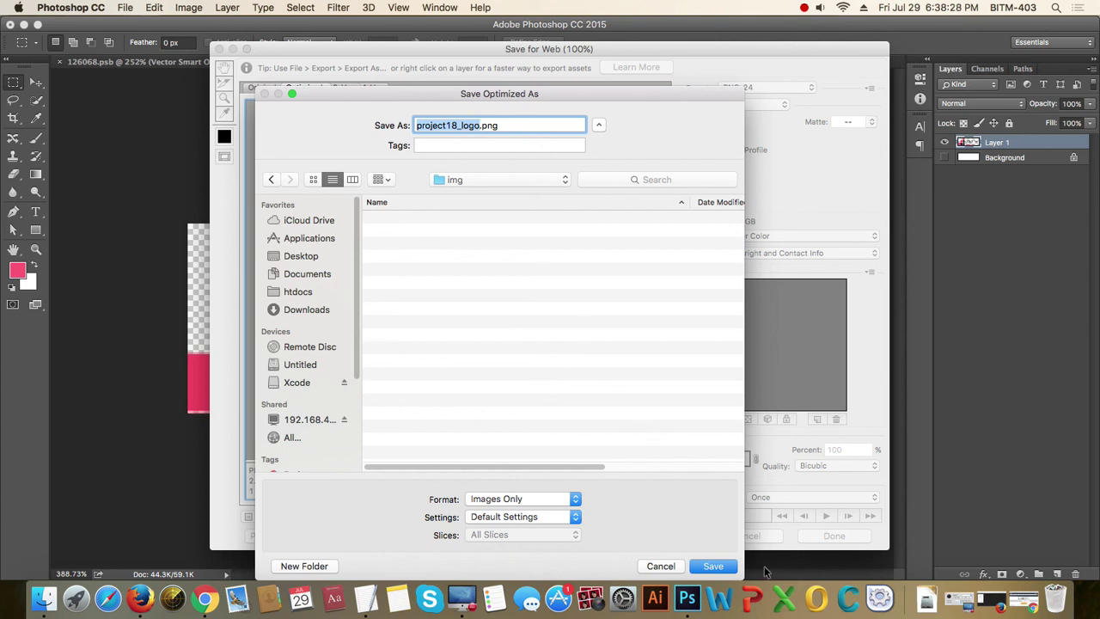
click(723, 567)
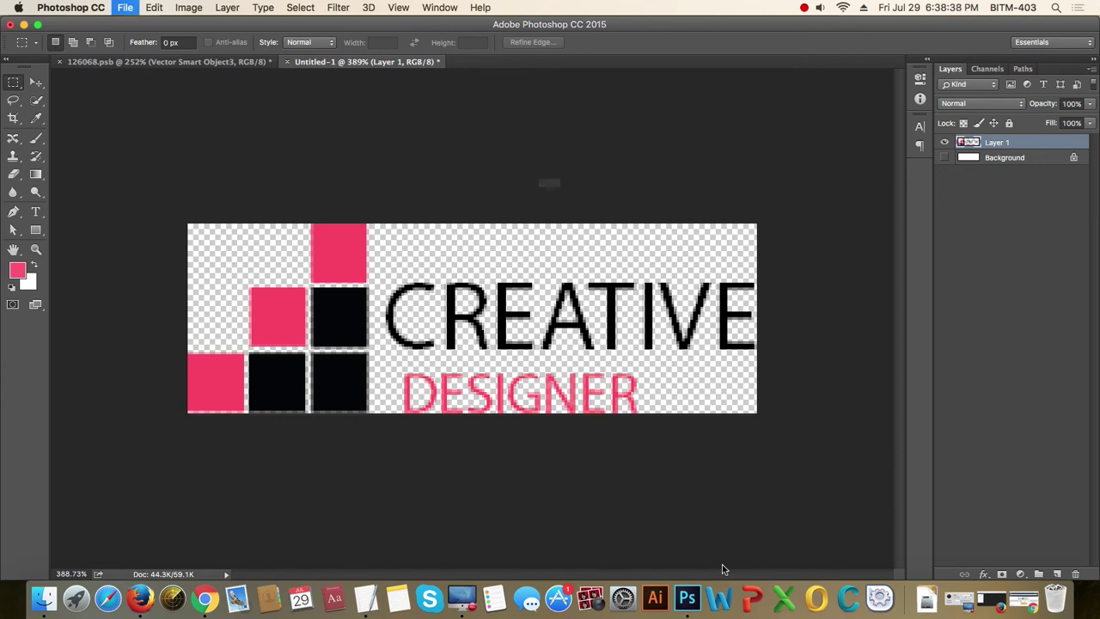
key(super+w)
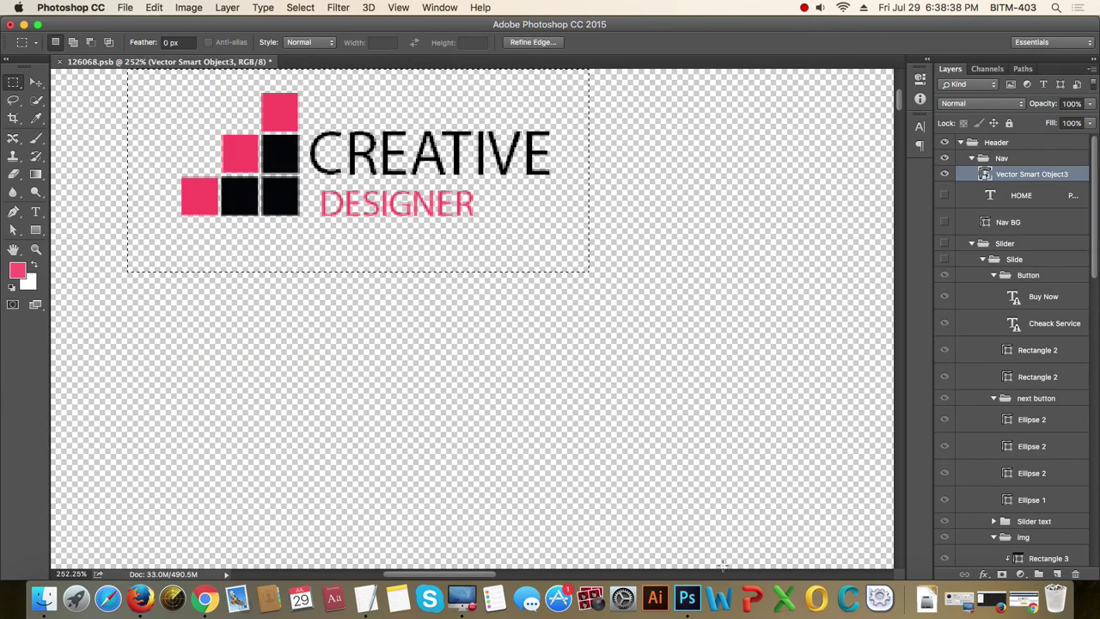
Restore the visibility of all the other layers in the web page design and clear the selection around the logo.
alt+click(945, 175)
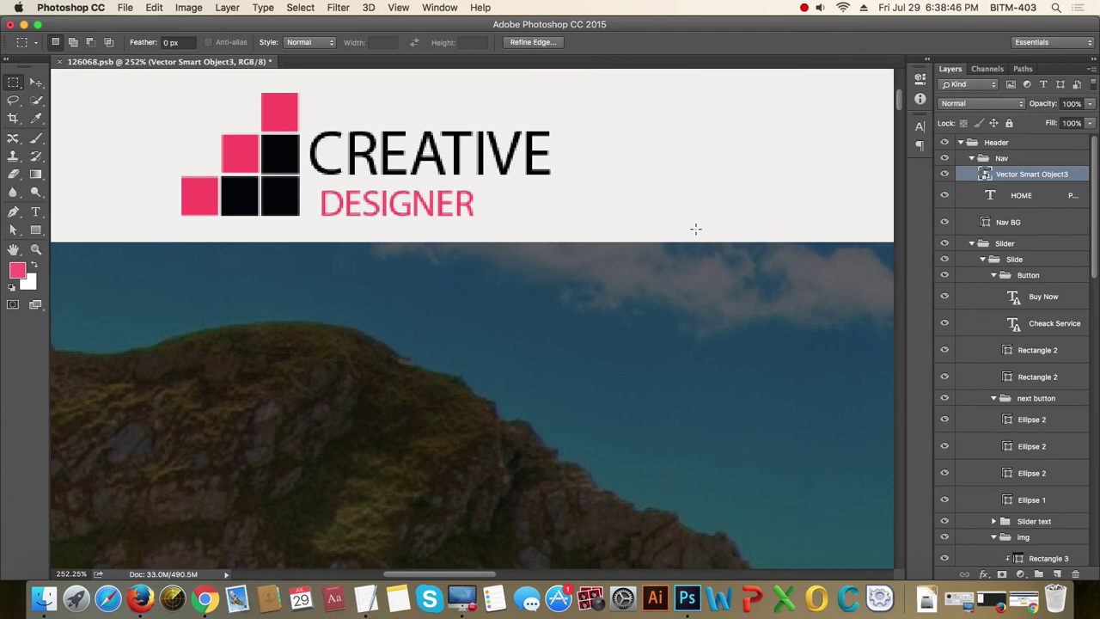
key(super+d)
alt+click(945, 175)
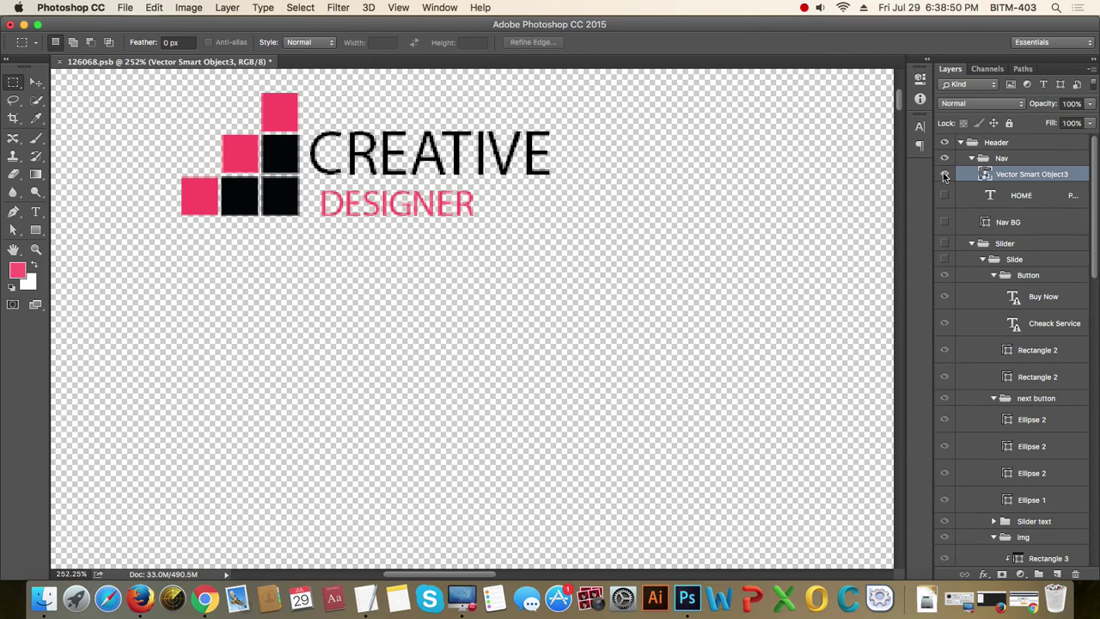
alt+click(944, 175)
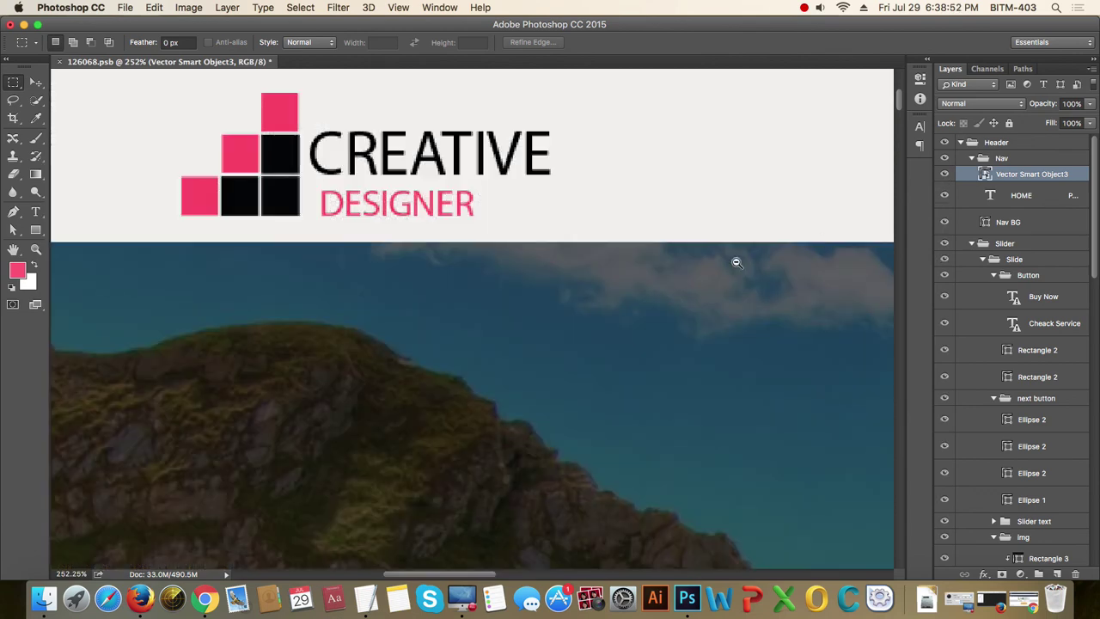
Pick the Rectangle 3 overlay layer from the slider image on the canvas and locate it in the layer stack.
mouse_move(732, 258)
mouse_down()
mouse_move(669, 260)
mouse_move(727, 267)
mouse_up()
key(v)
right_click(750, 290)
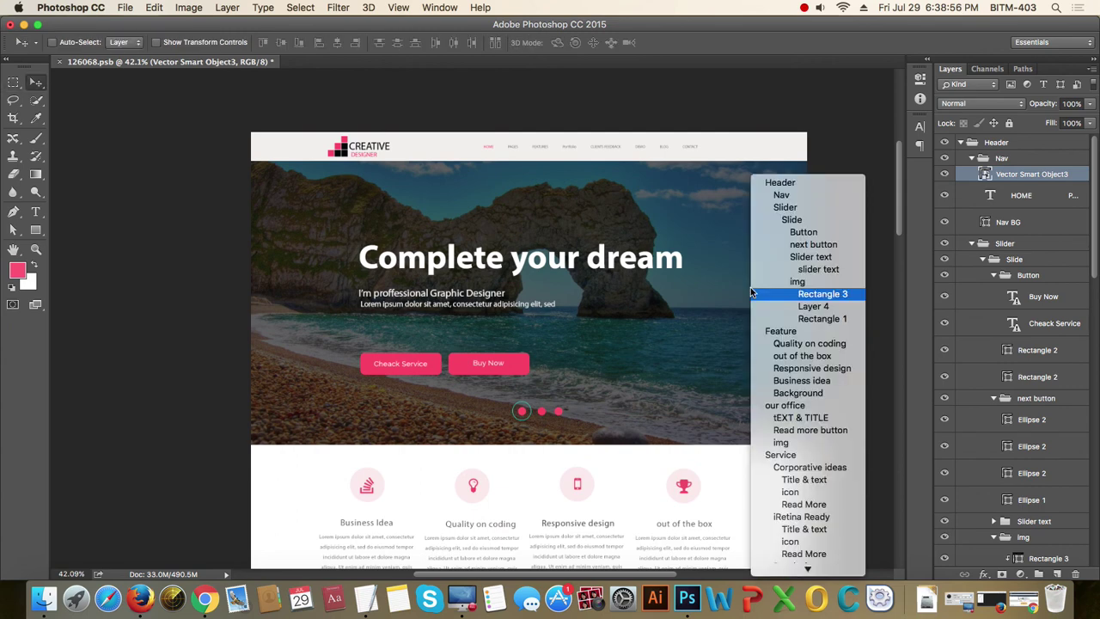
click(750, 293)
scroll(1010, 258, up, 2)
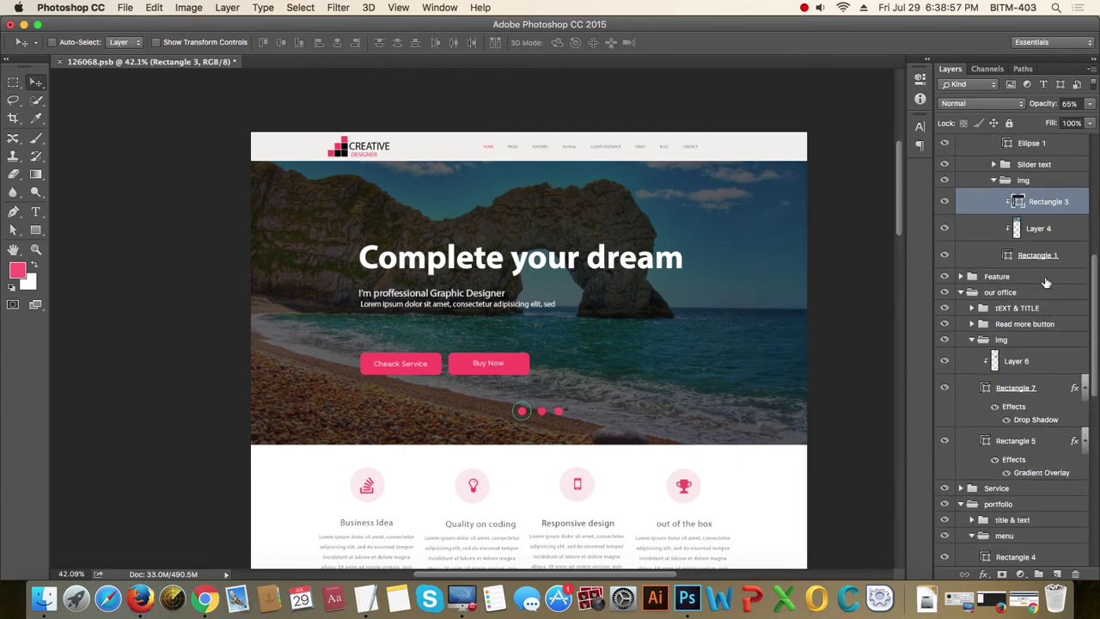
Load Layer 4's outline as a selection, then replace it with the outline of the Rectangle 1 shape.
super+click(1017, 230)
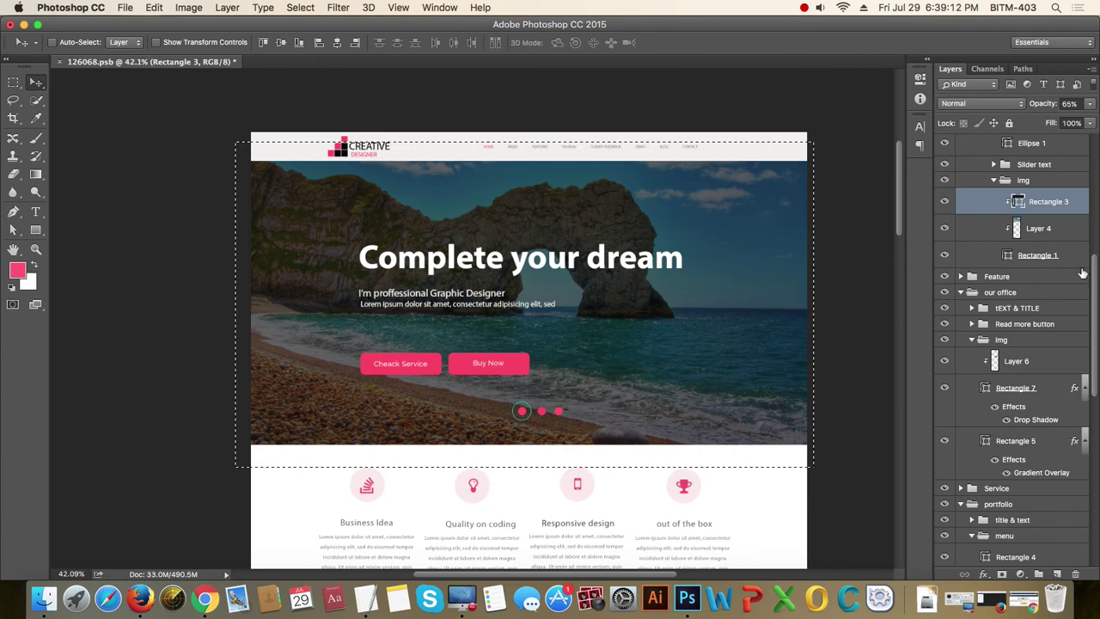
key(super)
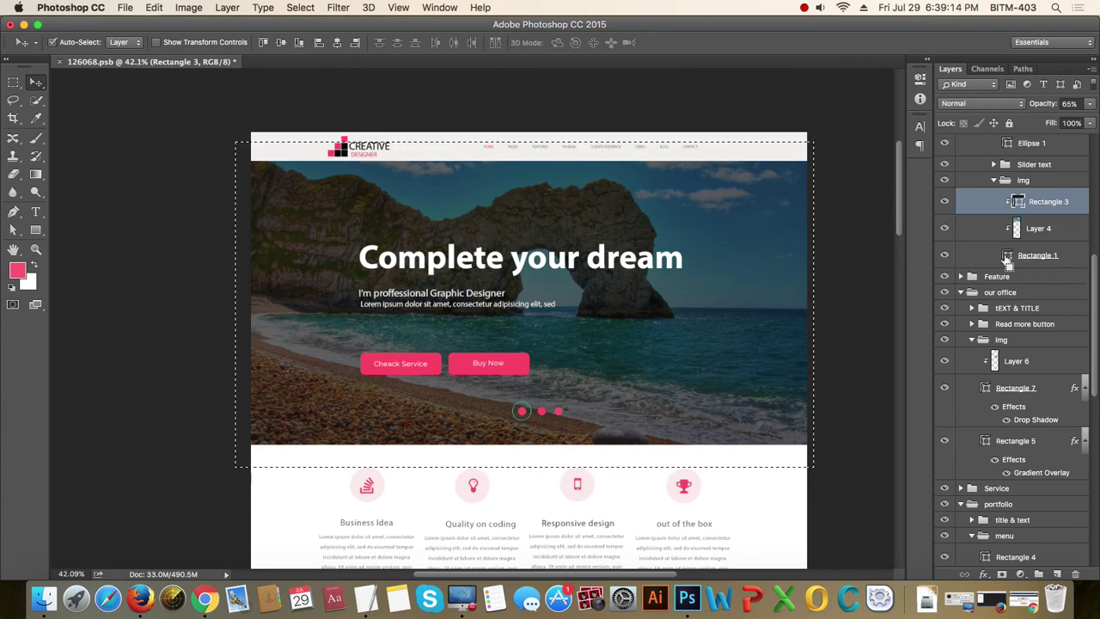
super+click(1007, 258)
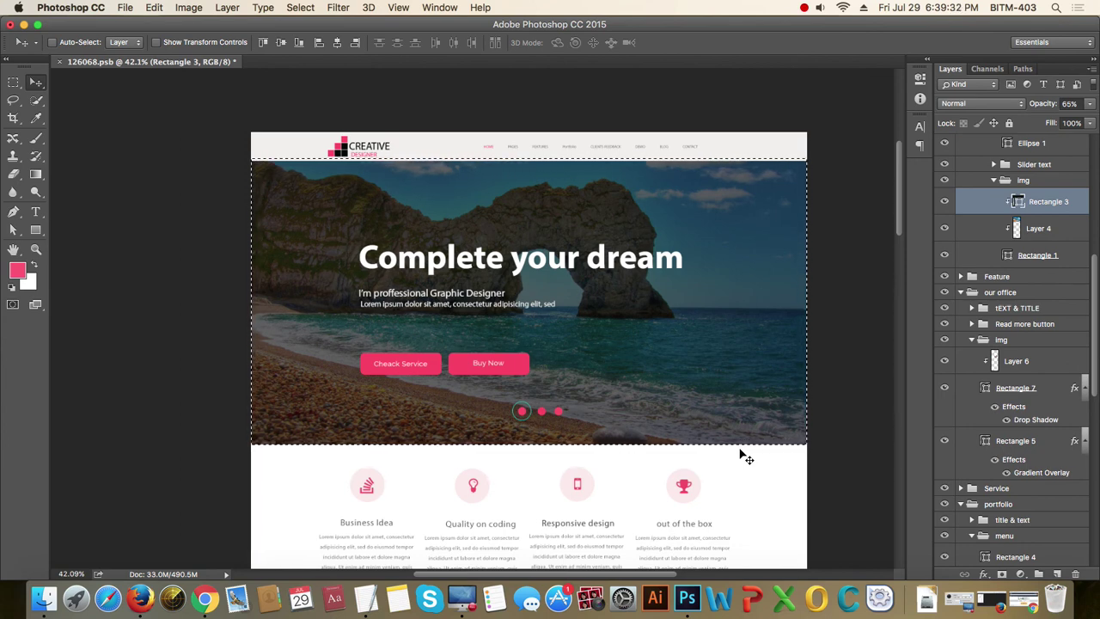
Copy the selected area of Layer 4 and paste it into a new document created at the copied size.
key(m)
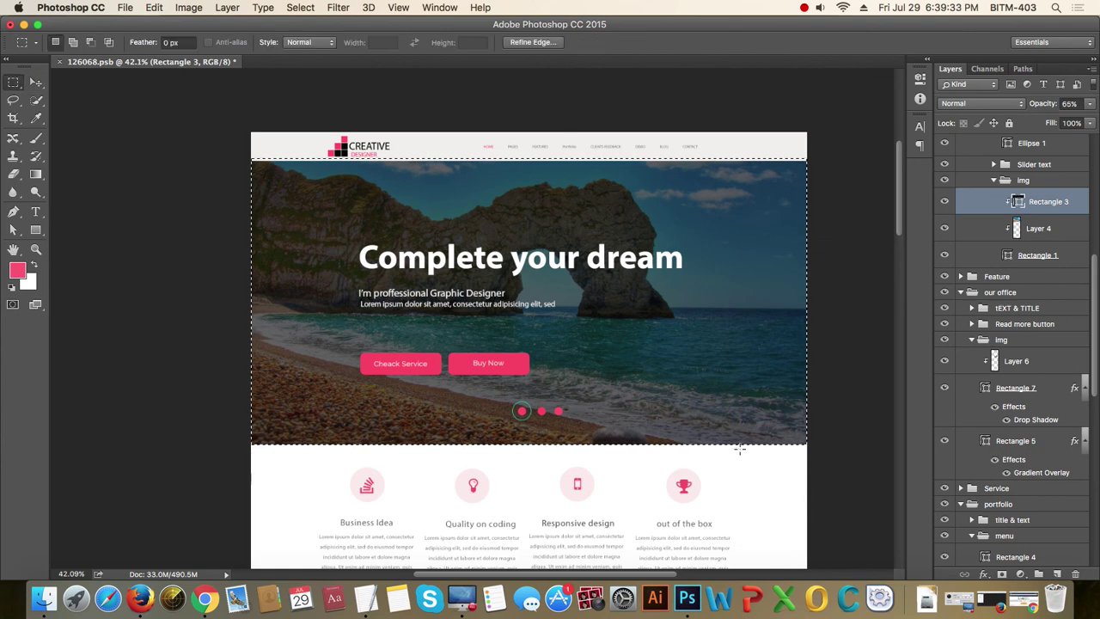
click(1049, 229)
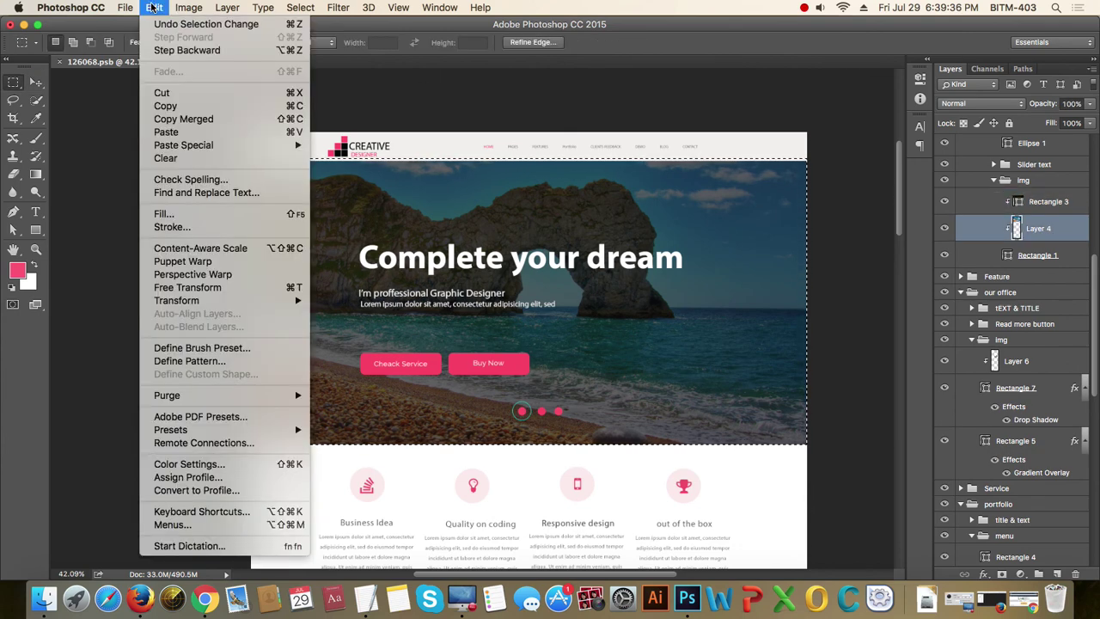
click(154, 7)
click(206, 106)
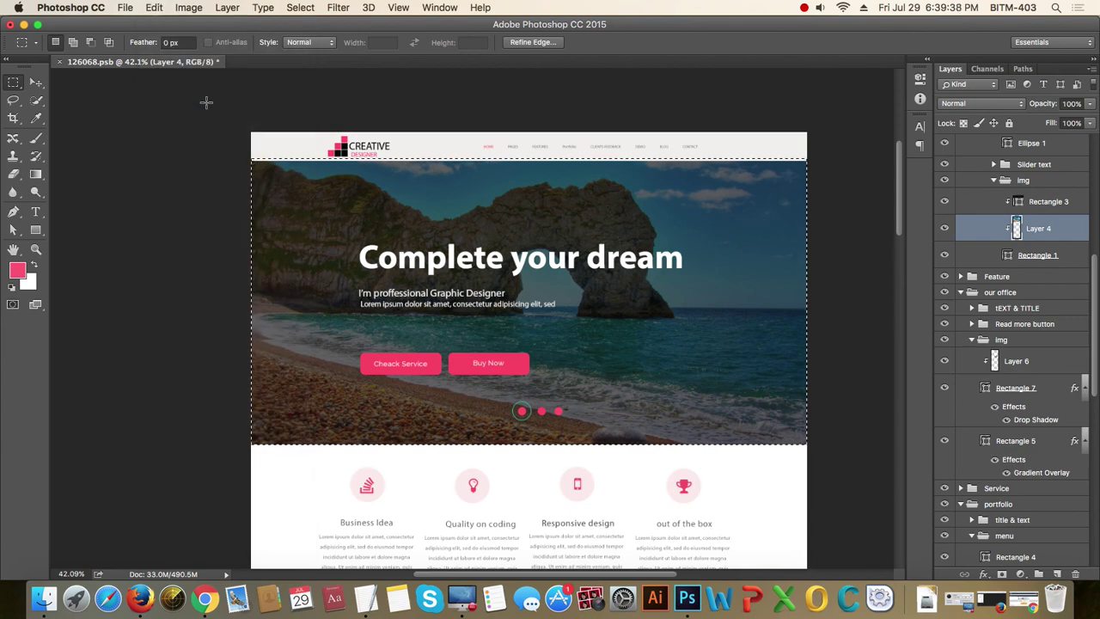
key(super+n)
key(Return)
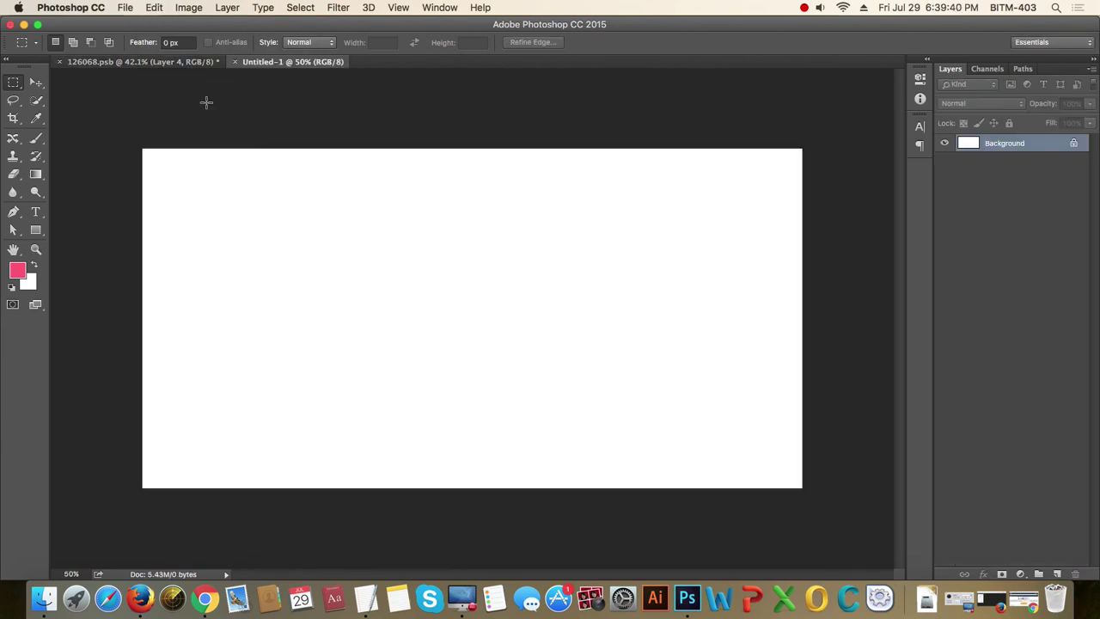
key(super+v)
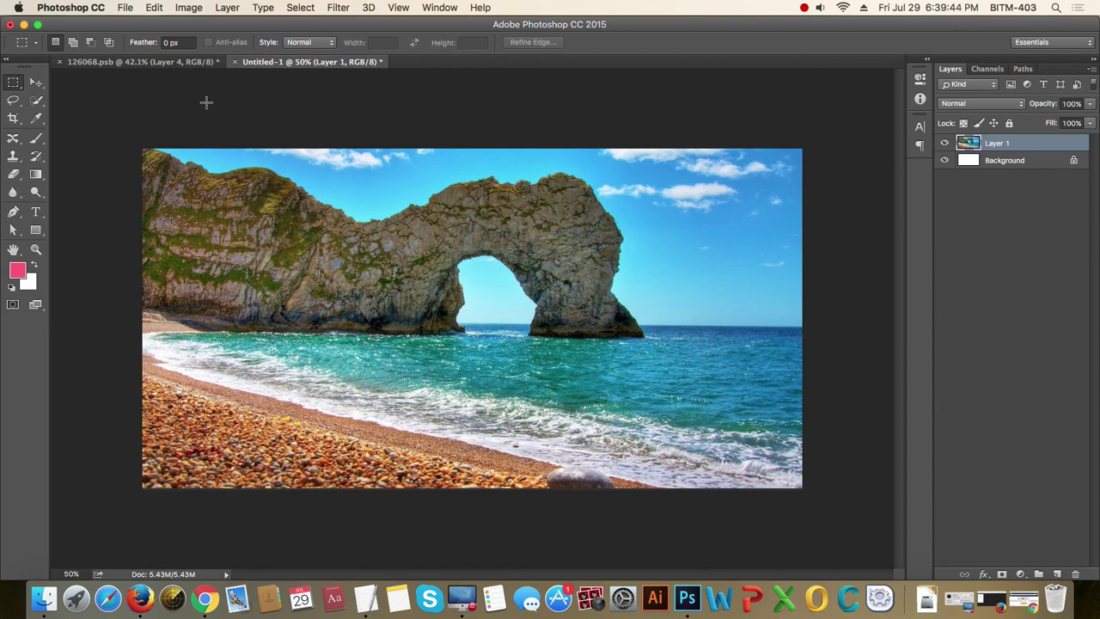
Open Save for Web for the pasted slider image and set the format to JPEG with Low quality.
key(super+alt+shift+w)
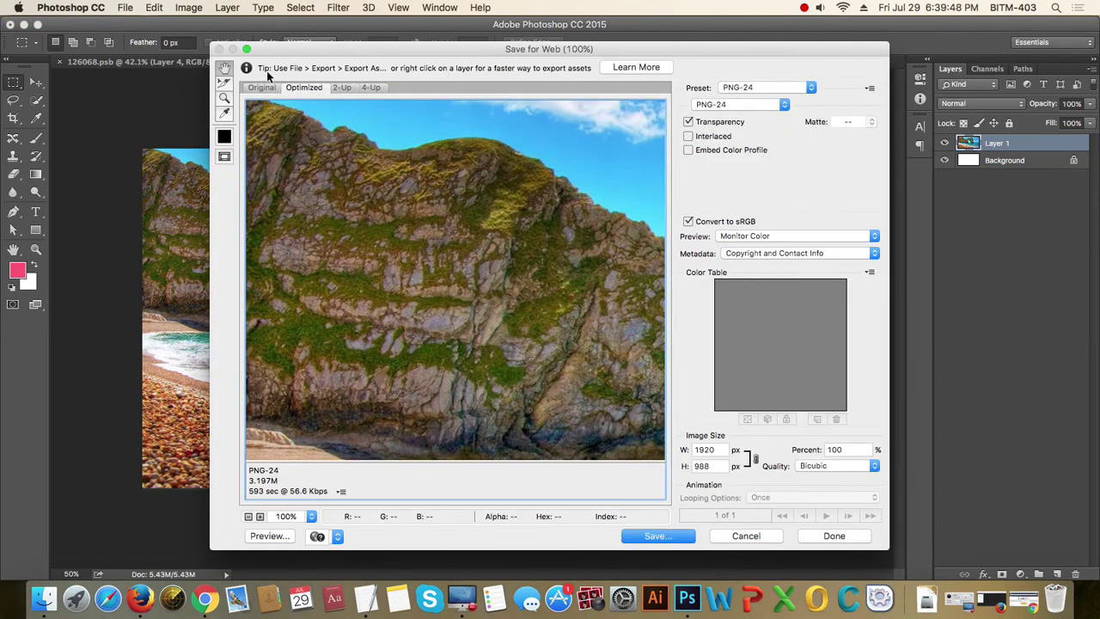
click(755, 104)
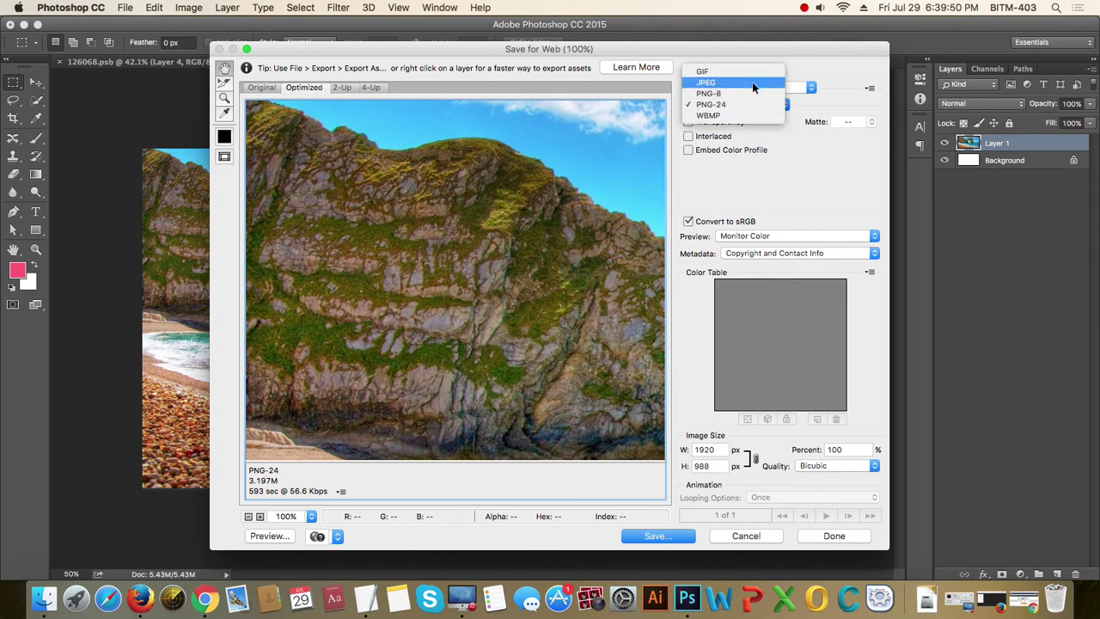
click(752, 81)
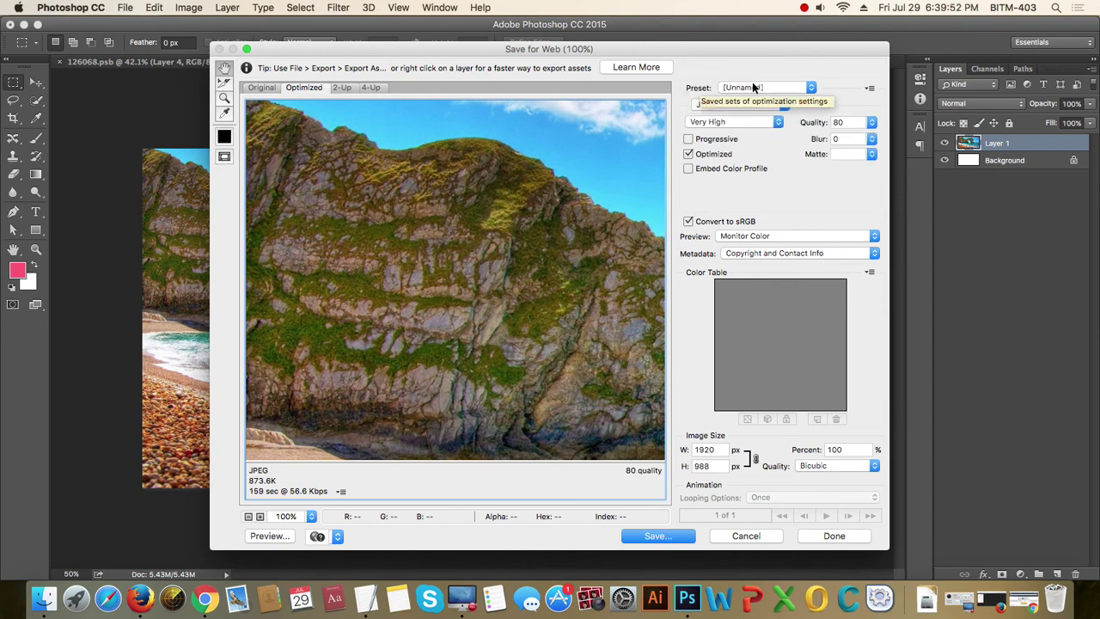
click(727, 121)
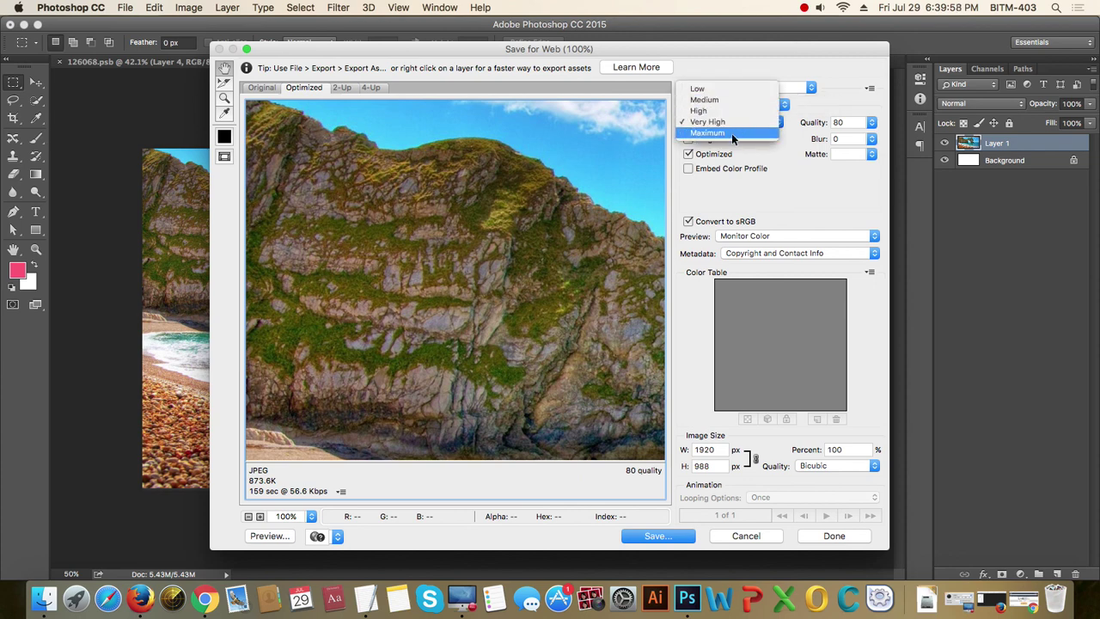
click(731, 89)
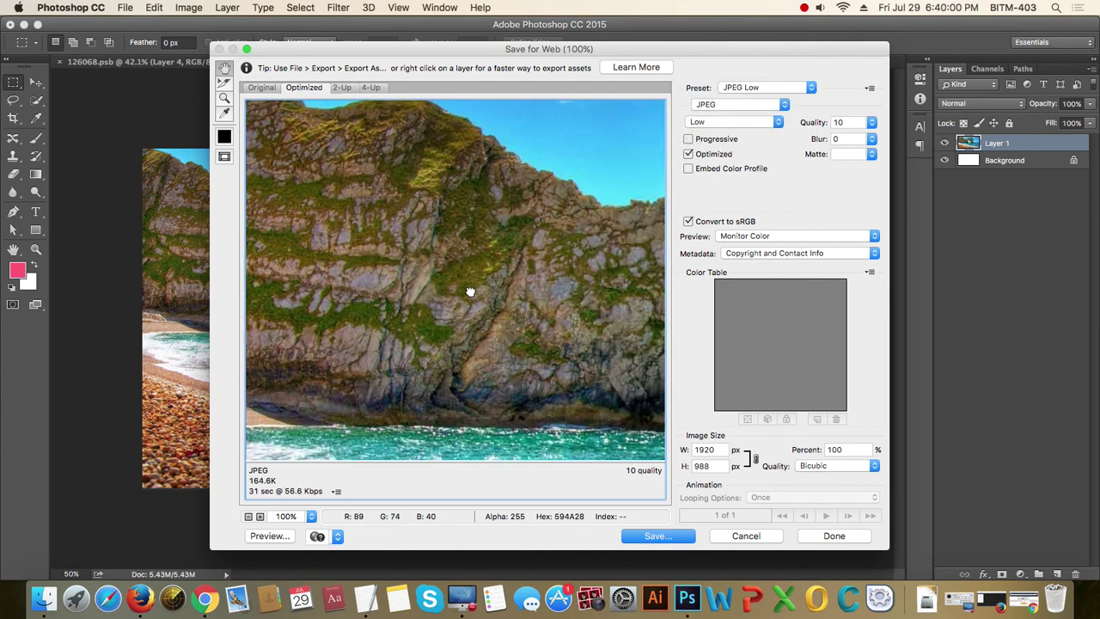
scroll(470, 291, down, 15)
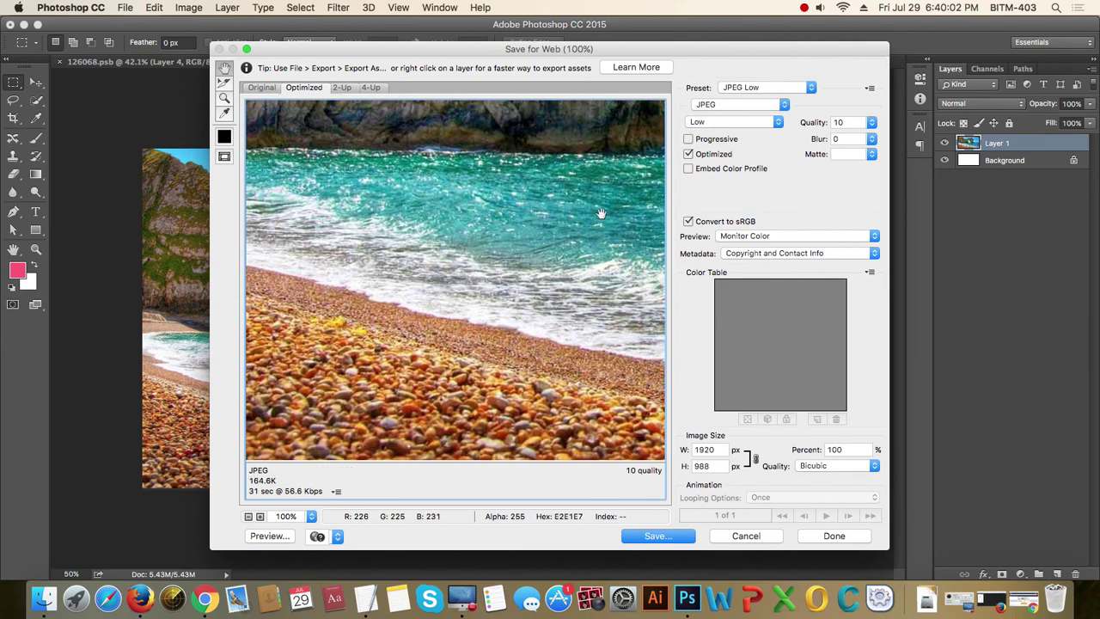
scroll(584, 241, left, 5)
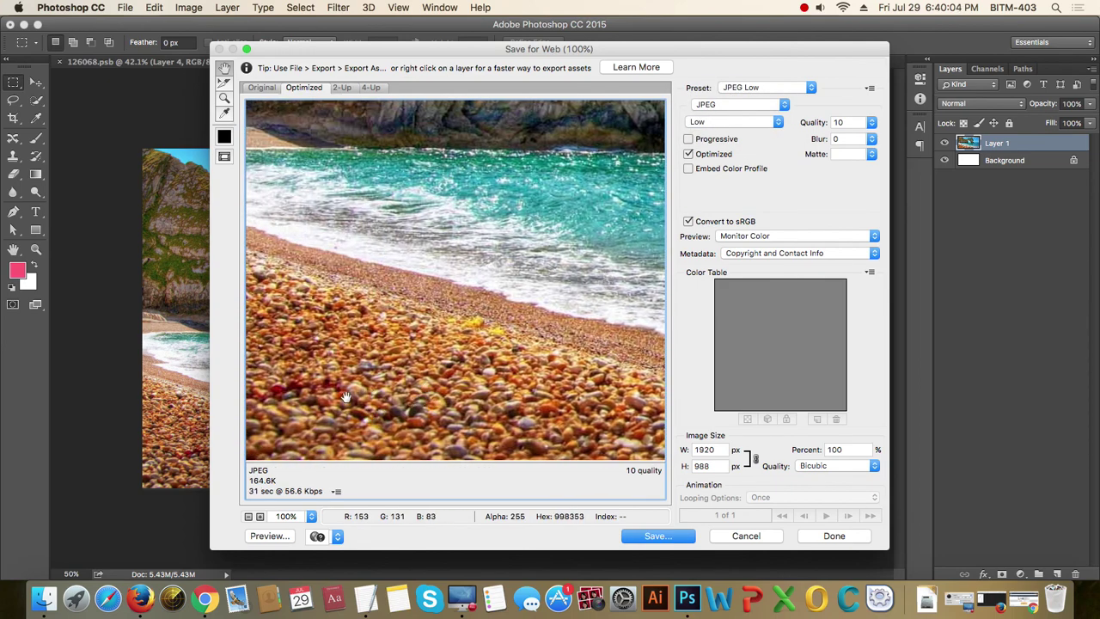
click(773, 88)
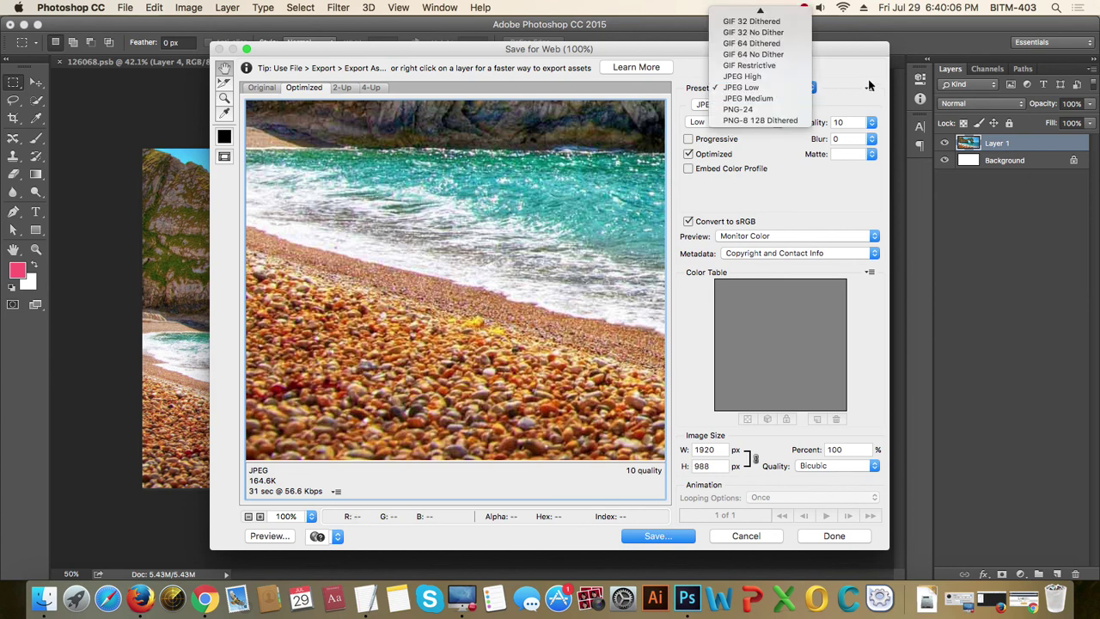
click(868, 86)
click(766, 106)
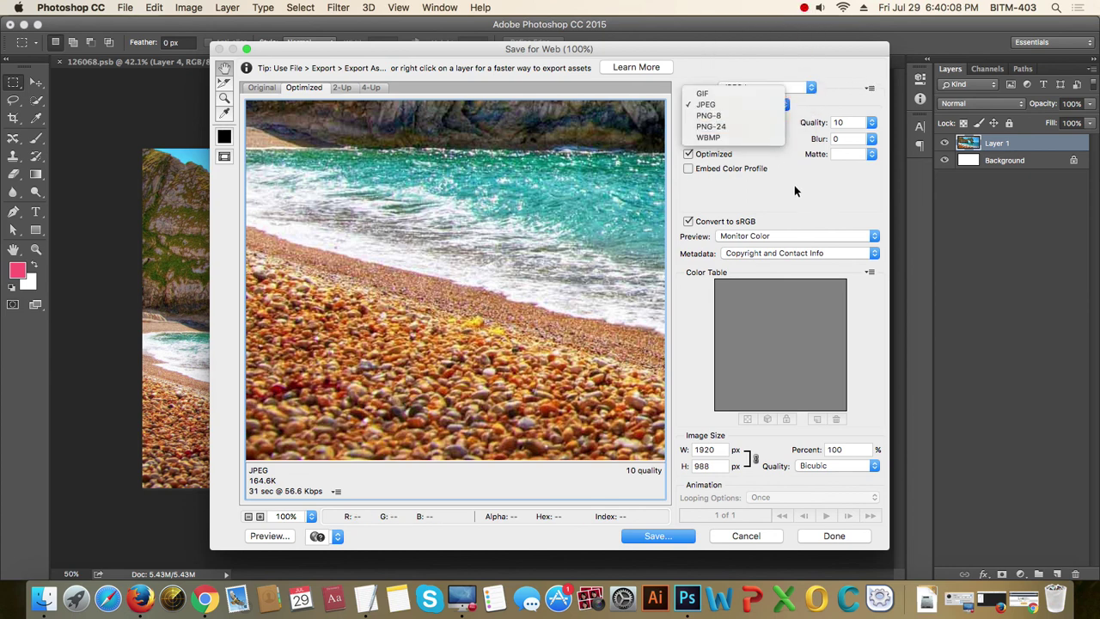
click(794, 185)
Try the Maximum, High and Low JPEG quality levels and compare the slider image preview for each.
click(736, 122)
click(717, 166)
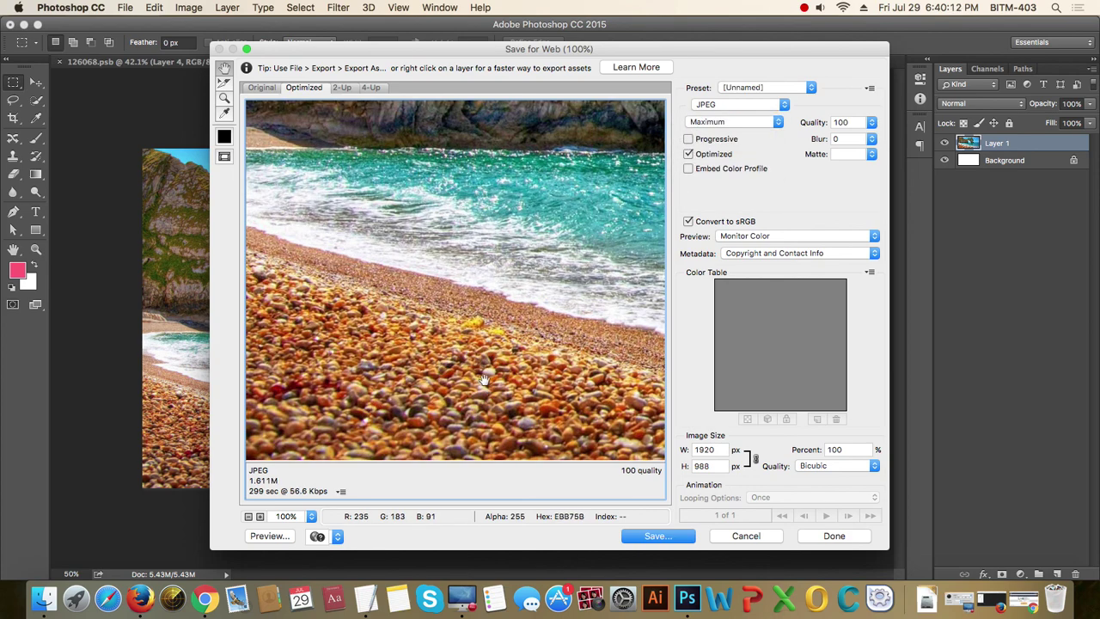
drag(451, 377, 518, 385)
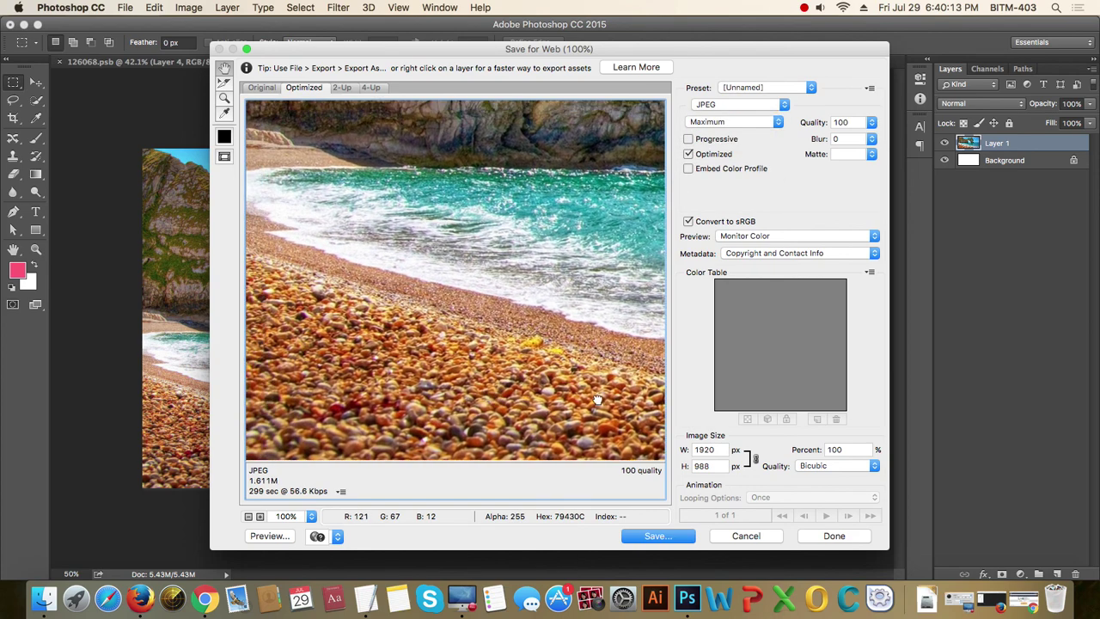
click(741, 122)
click(737, 99)
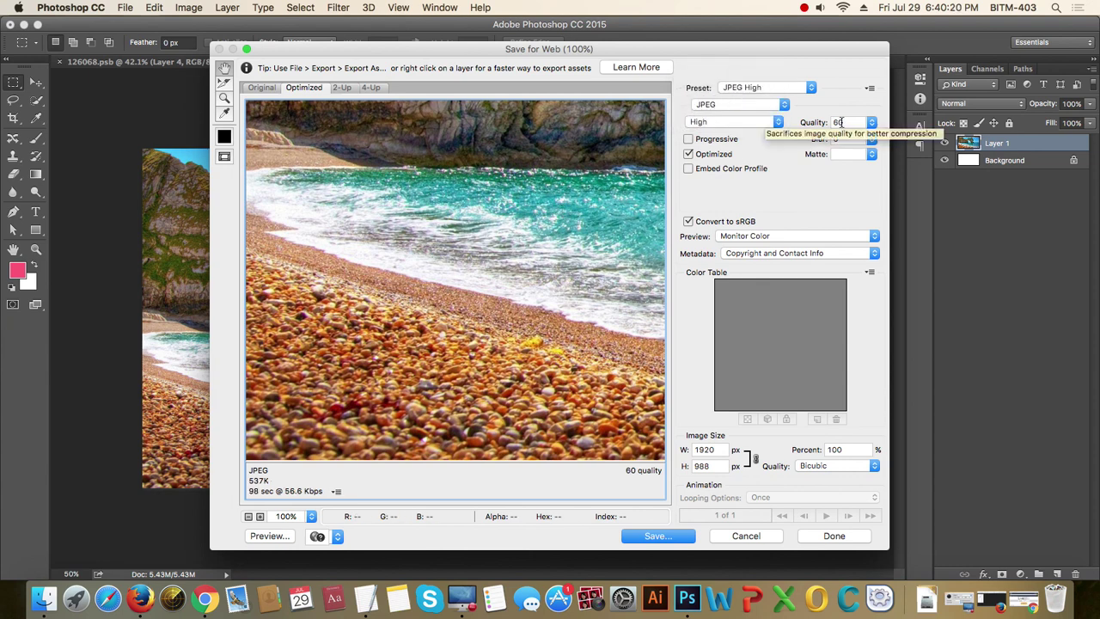
click(742, 119)
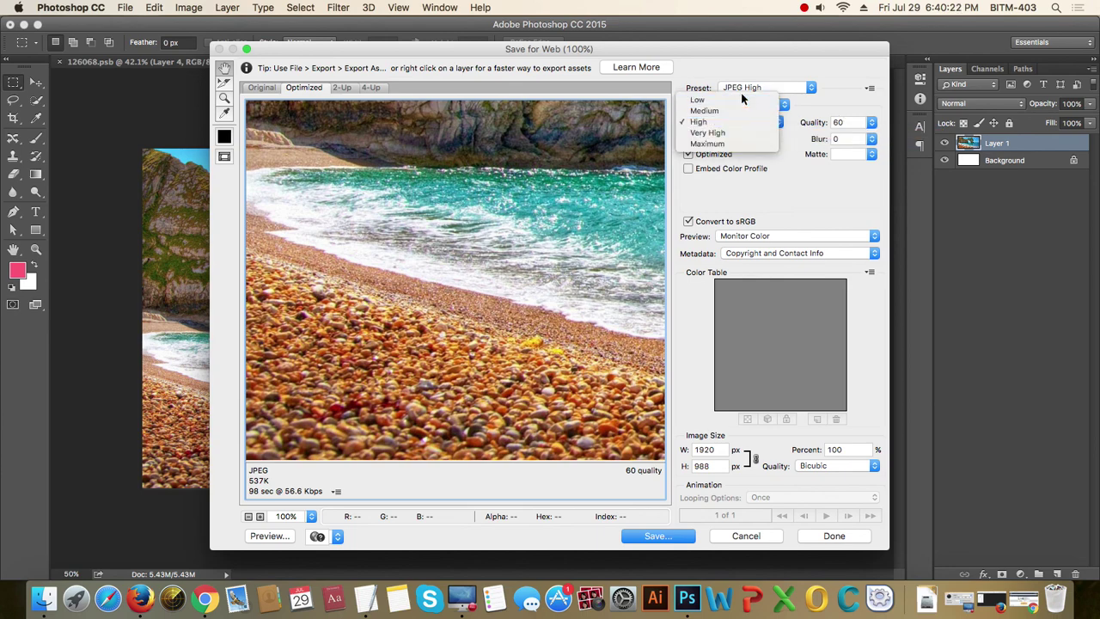
click(741, 100)
drag(398, 233, 366, 315)
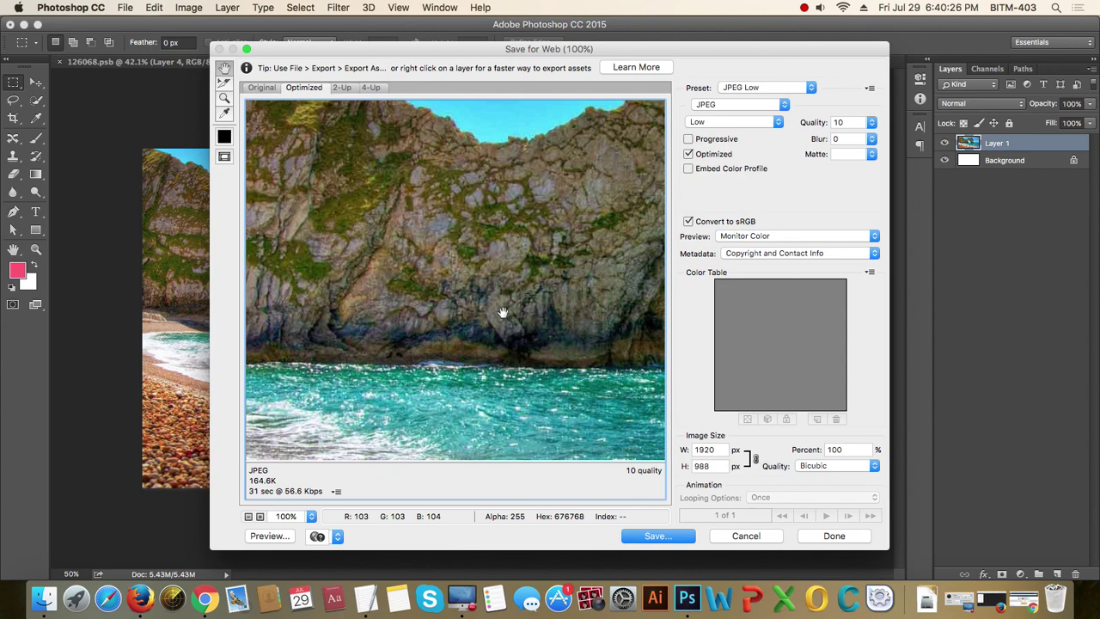
drag(525, 315, 443, 259)
Set the JPEG quality to High and check the slider image preview.
click(746, 120)
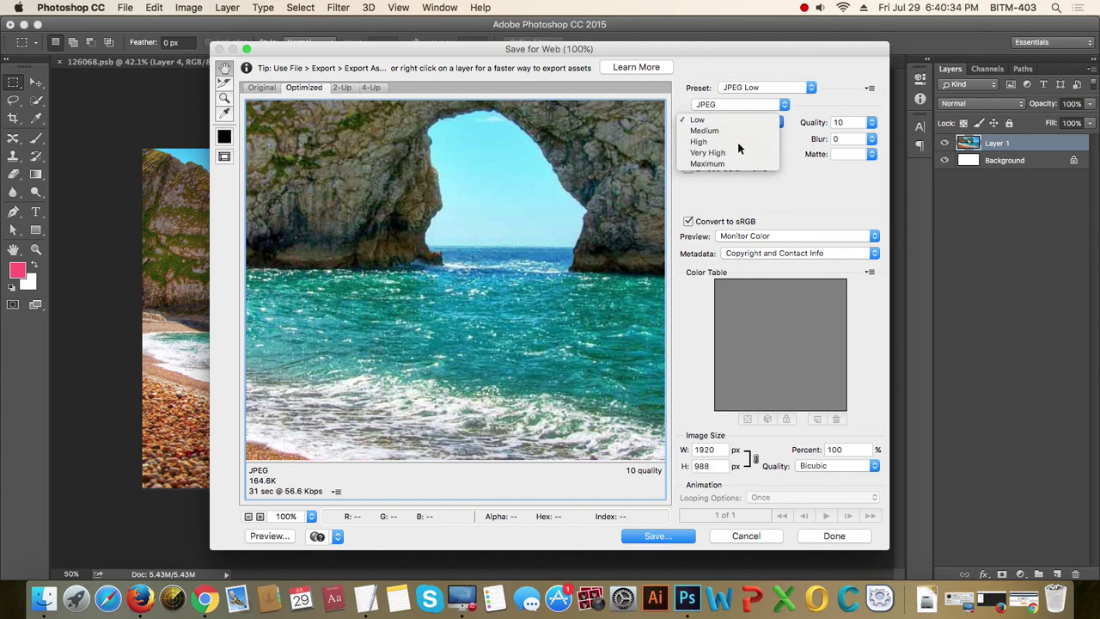
click(737, 143)
drag(572, 319, 387, 206)
Save the optimized slider image in the img folder as project18_slider_1.jpg.
click(667, 535)
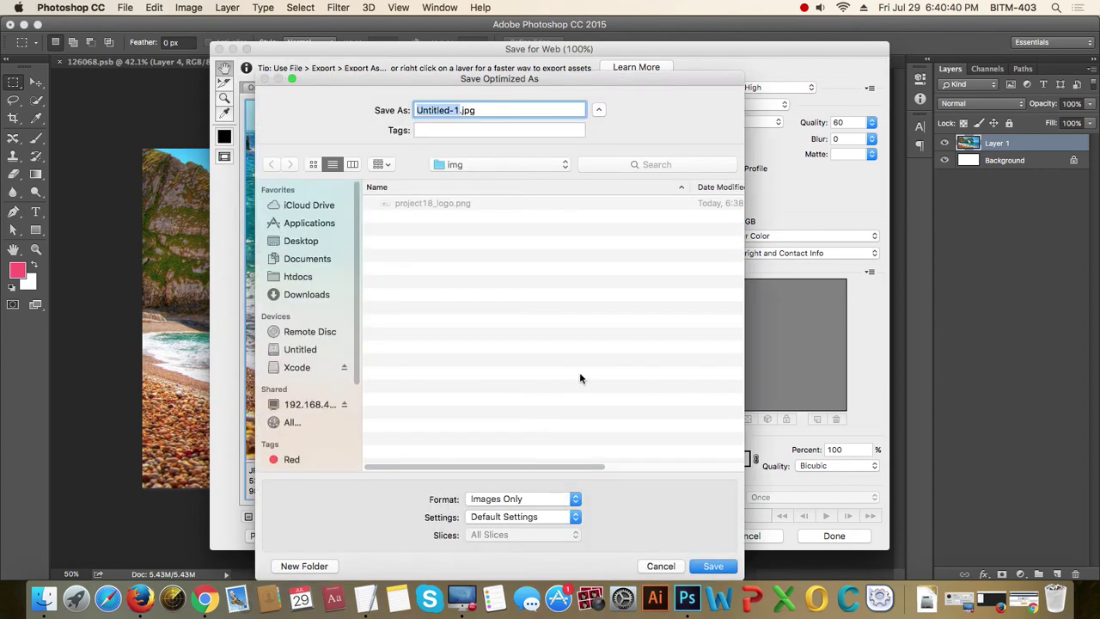
text(project)
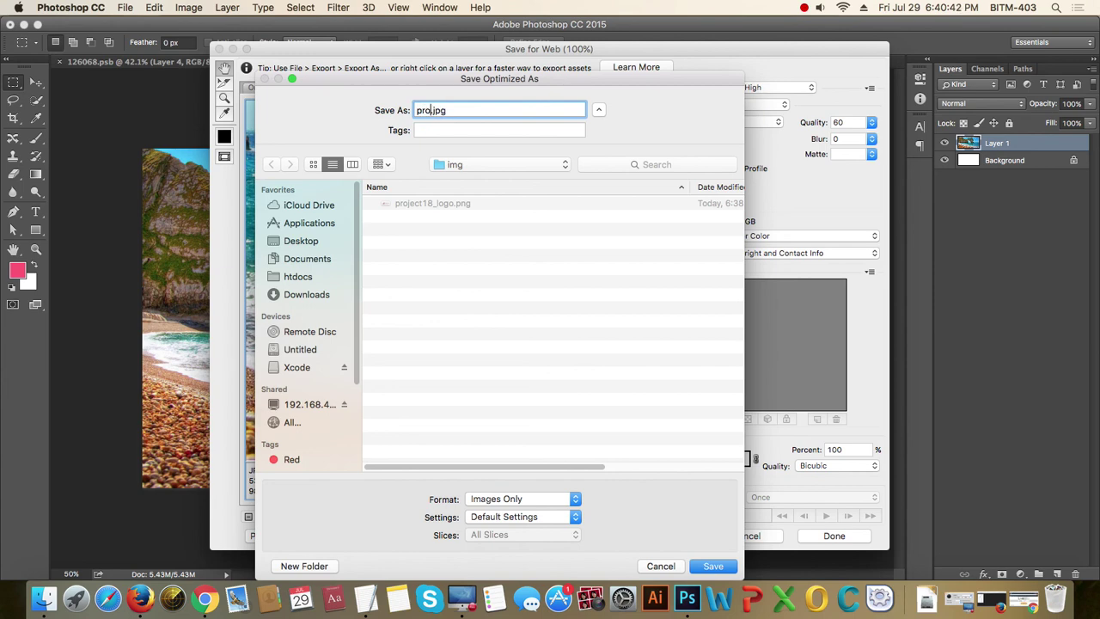
text(18_slider_1)
key(Return)
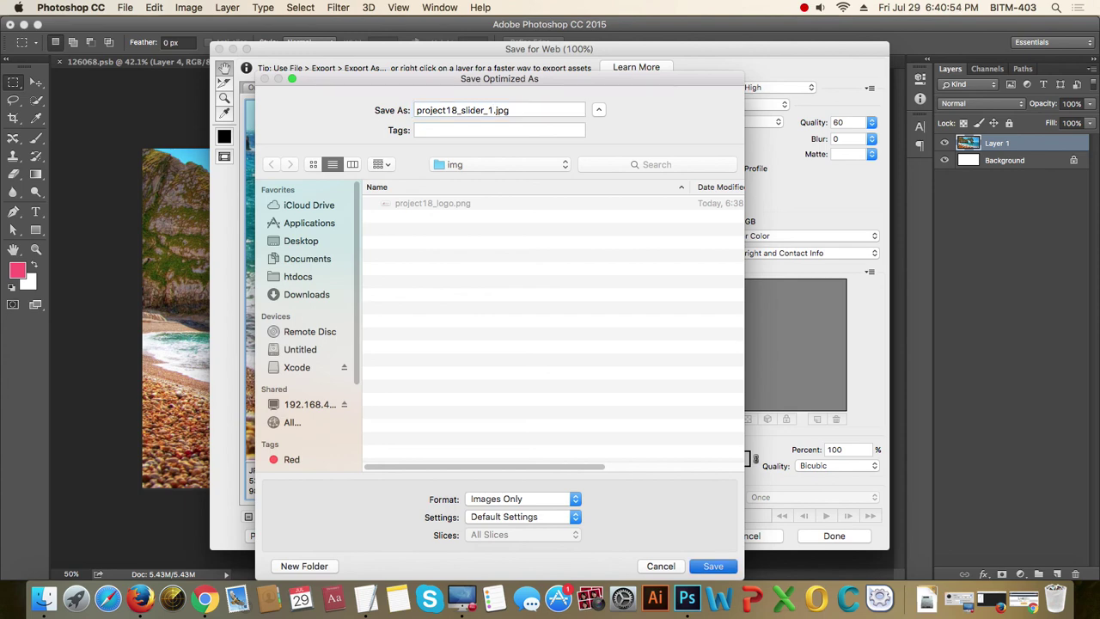